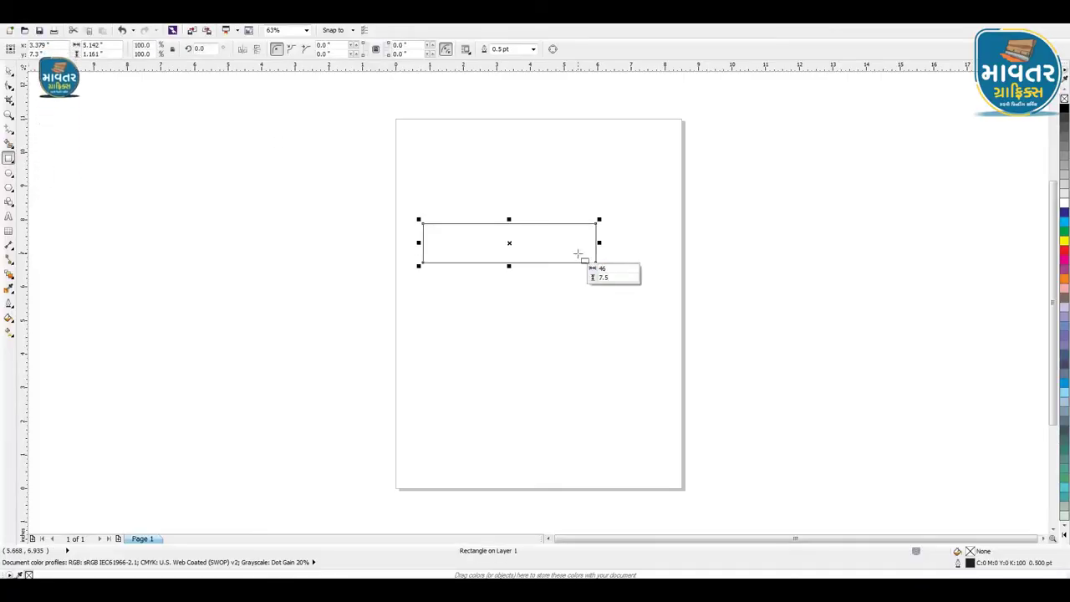
Apply the 3.75 × 0.75 in size to the banner rectangle and zoom in on it.
key("Return")
scroll(520, 243, "down", 3)
left_click(366, 257)
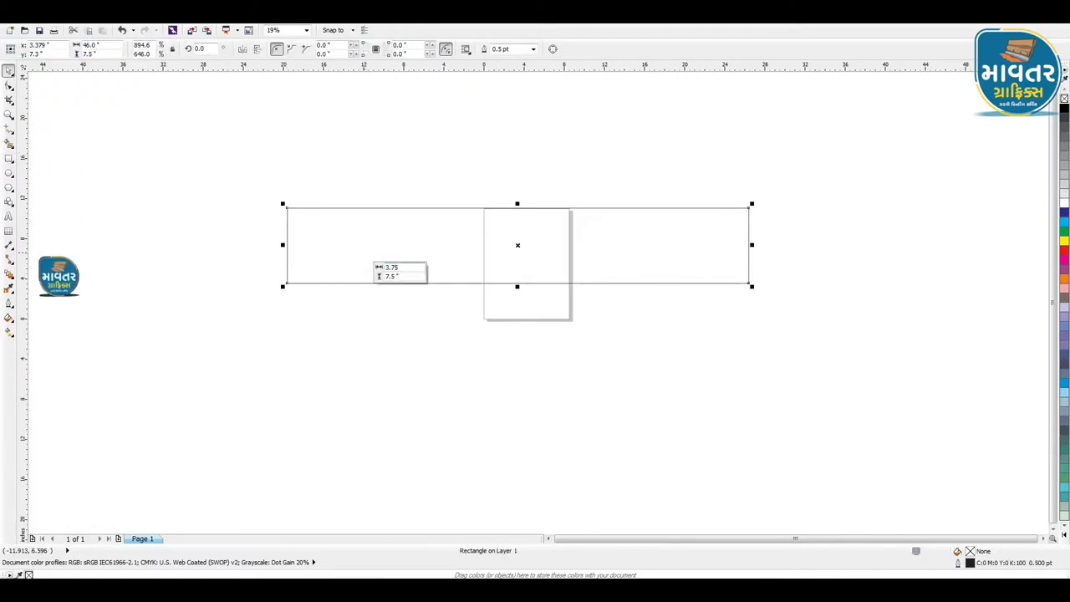
key("shift+F2")
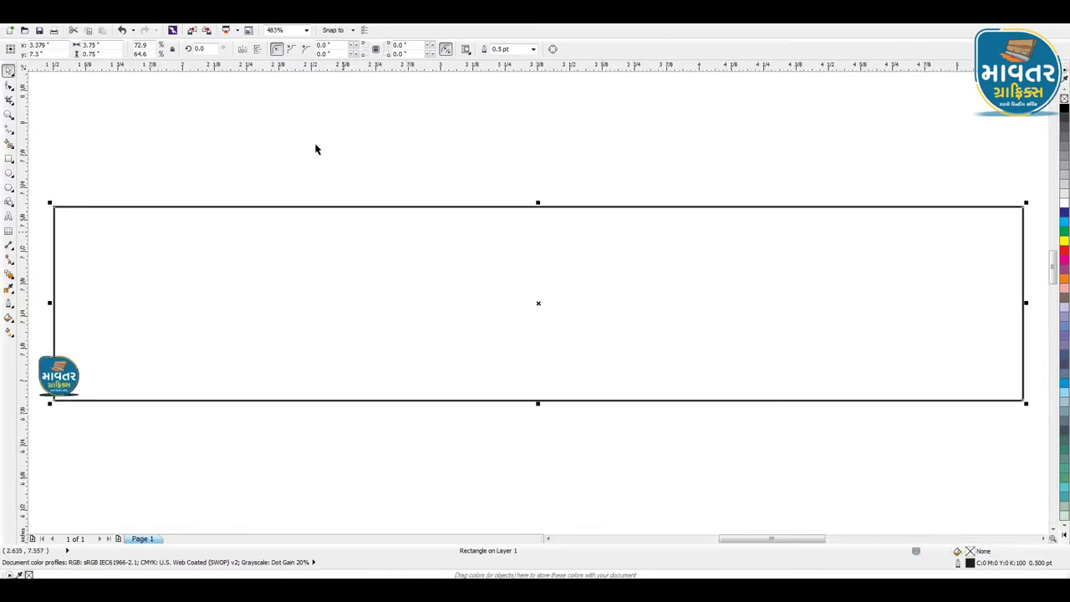
Add the title text 'mtwgto VtmxVwz' and try Devanagari and EKLG13B fonts on it.
key("F8")
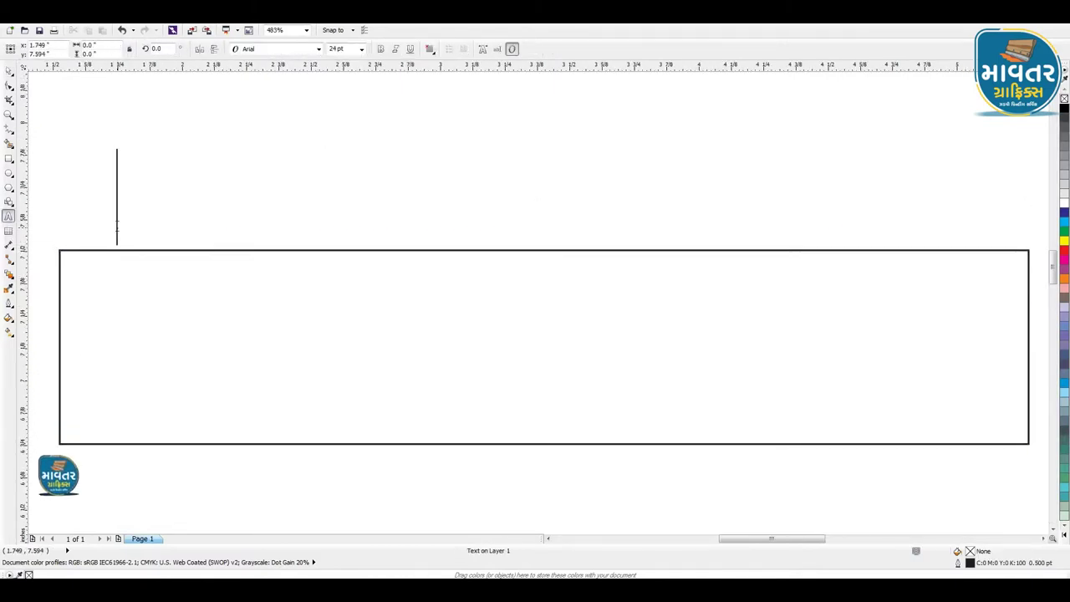
type("mtwgto VtmxVwz")
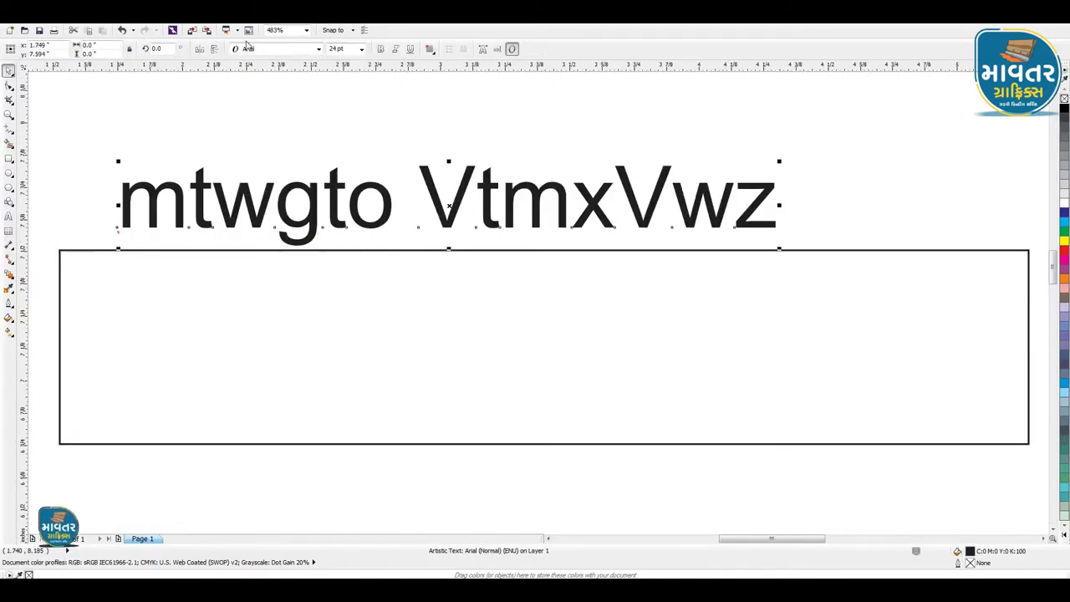
left_click(251, 48)
left_click(255, 84)
left_click(251, 48)
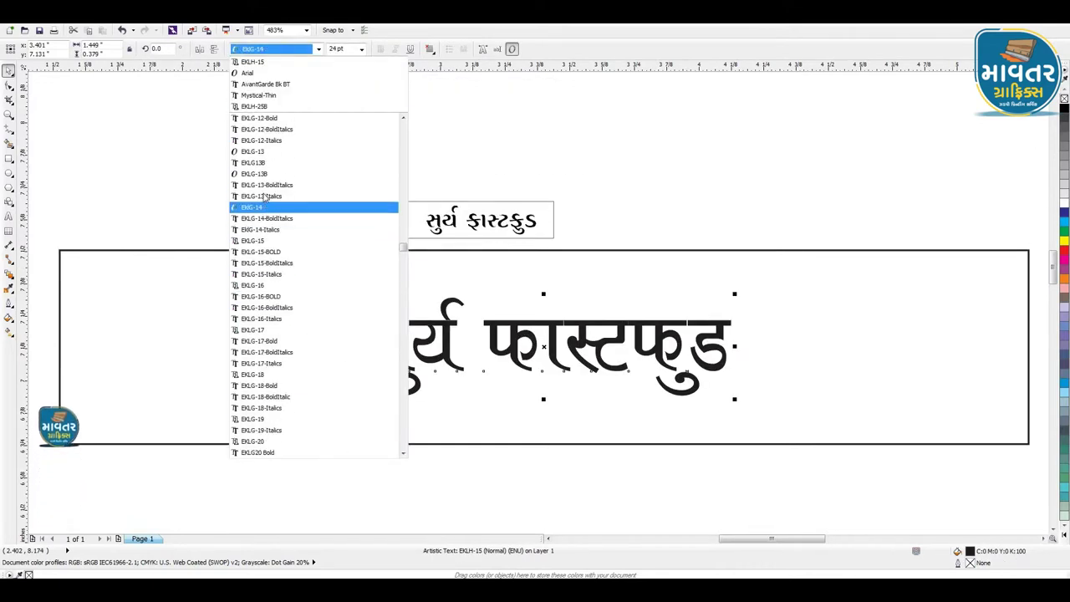
left_click(253, 162)
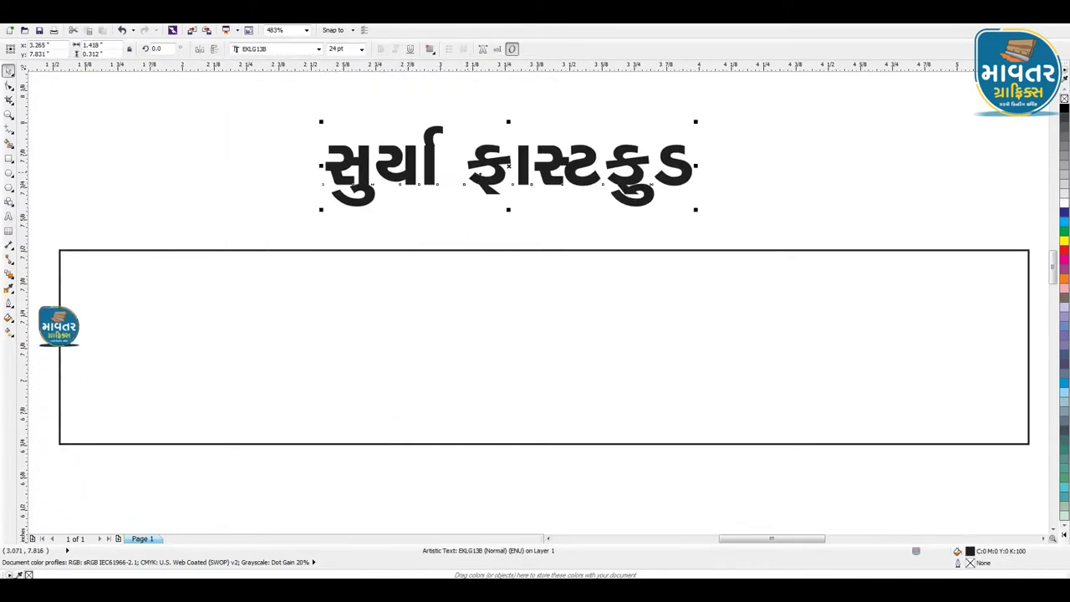
Set the title font to EKLG-43 Rinesh.
left_click(276, 48)
scroll(329, 244, "down", 3)
scroll(266, 242, "down", 4)
scroll(266, 243, "down", 5)
scroll(266, 243, "down", 1)
key("Return")
left_click(276, 48)
left_click(310, 407)
Move and enlarge સુર્યા inside the rectangle and append ફાસ્ટફુડ to the same text.
left_click_drag(393, 167, 298, 334)
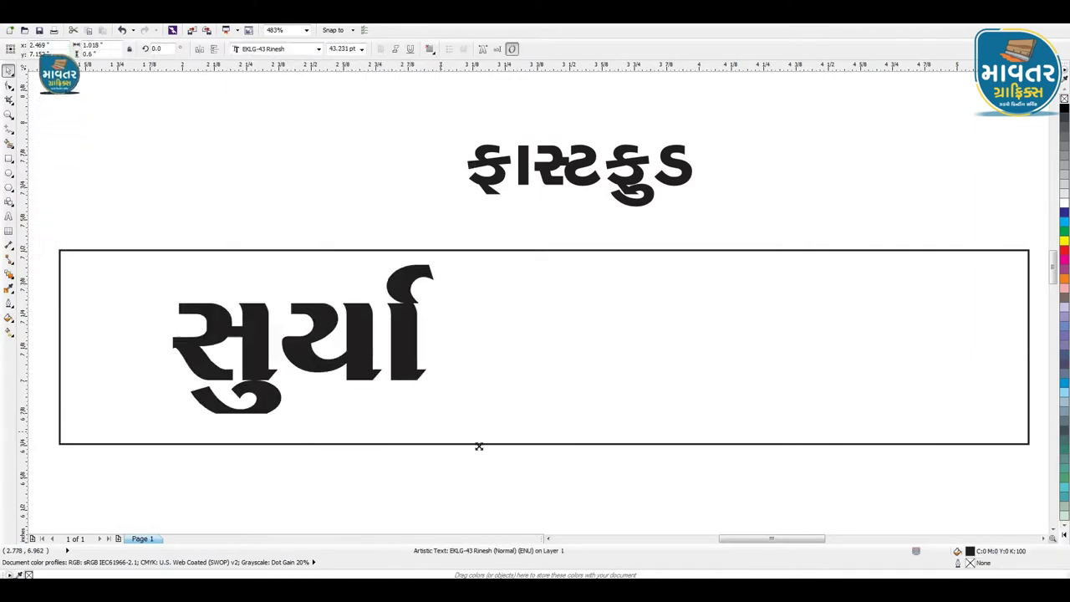
left_click_drag(561, 173, 556, 359)
key("ctrl+z")
double_click(428, 351)
type("ફાસ્ટફુ")
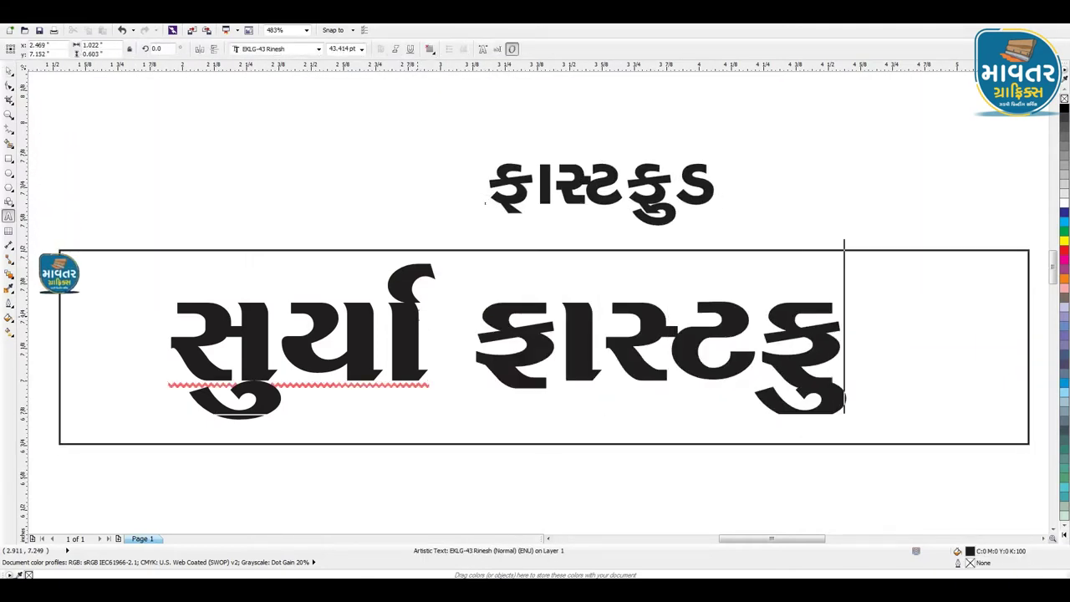
type("ડ")
key("ctrl+space")
key("Delete")
Shrink the combined name slightly so it sits centred in the banner.
key("Tab")
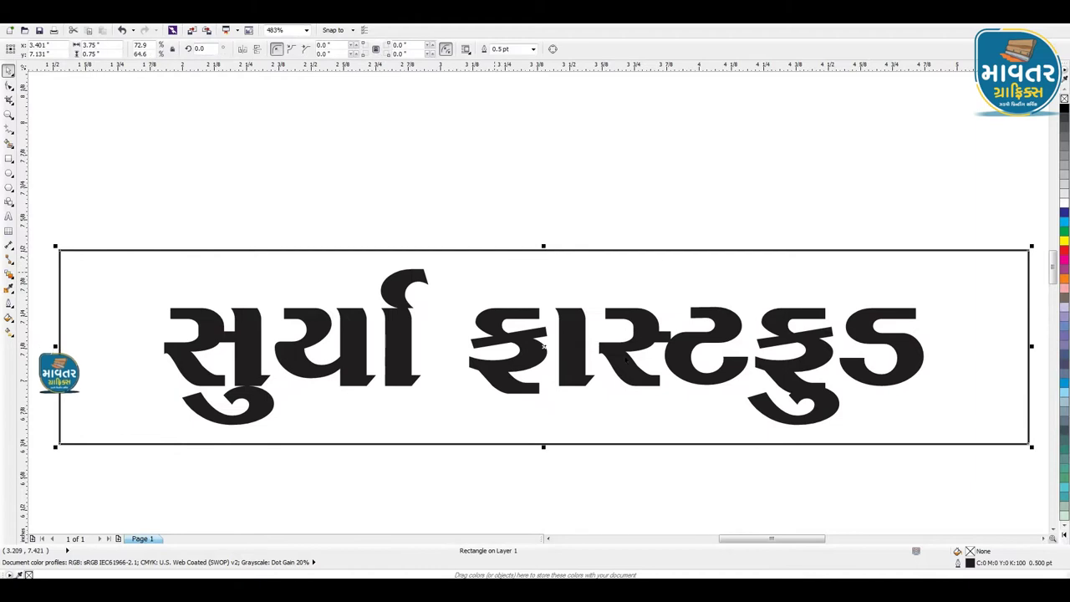
key("Tab")
left_click_drag(908, 271, 883, 274)
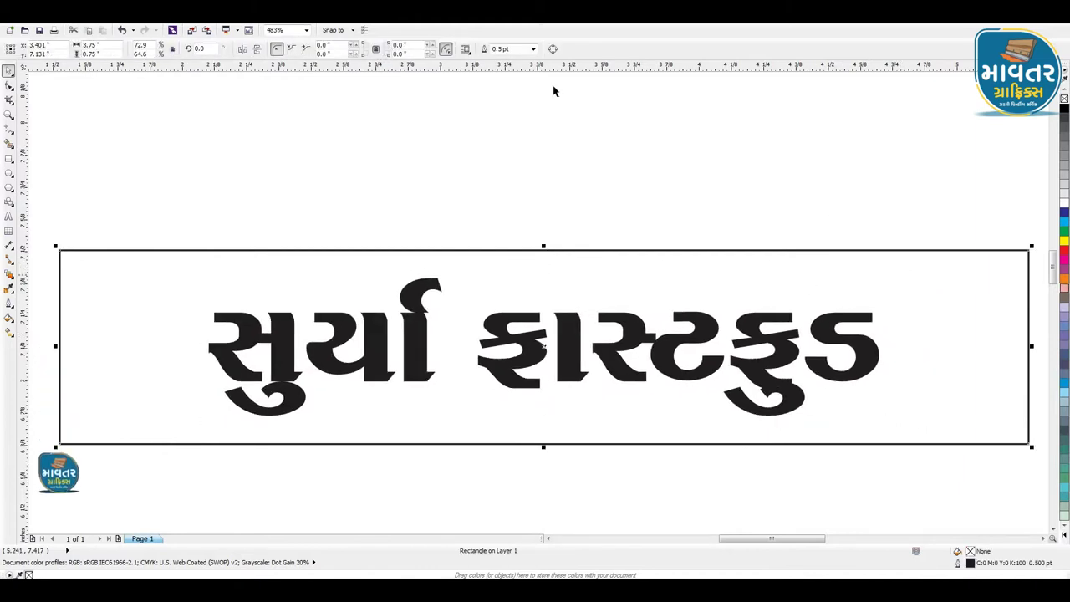
left_click_drag(205, 276, 225, 299)
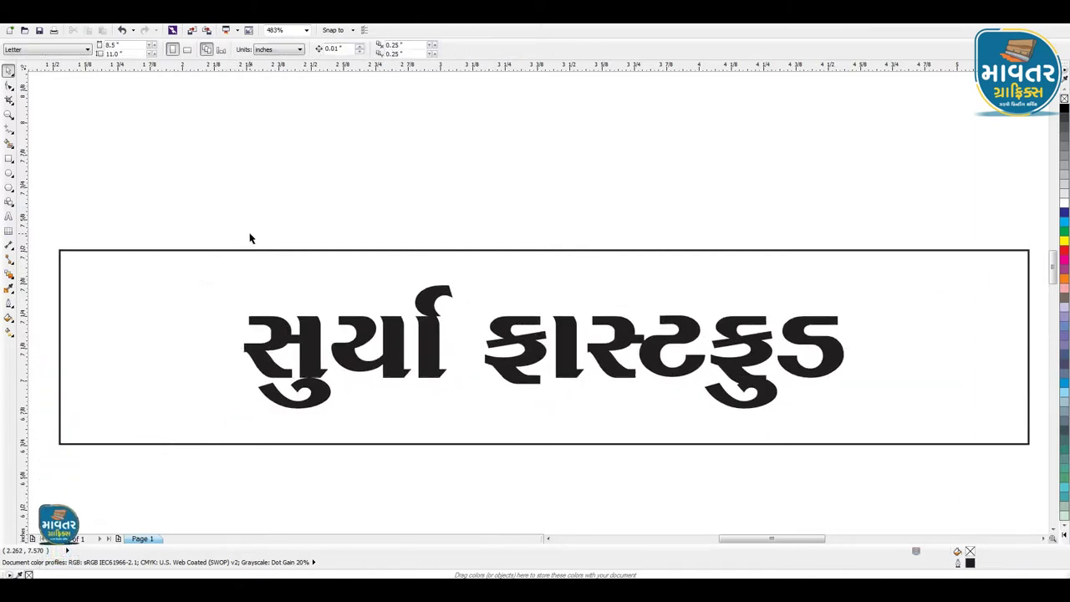
Draw a square, rotate it 45° into a rounded diamond on the banner's left end.
scroll(251, 240, "down", 2)
left_click(8, 158)
left_click_drag(81, 168, 180, 267)
left_click_drag(185, 166, 206, 218)
left_click_drag(130, 218, 171, 292)
left_click_drag(159, 226, 166, 236)
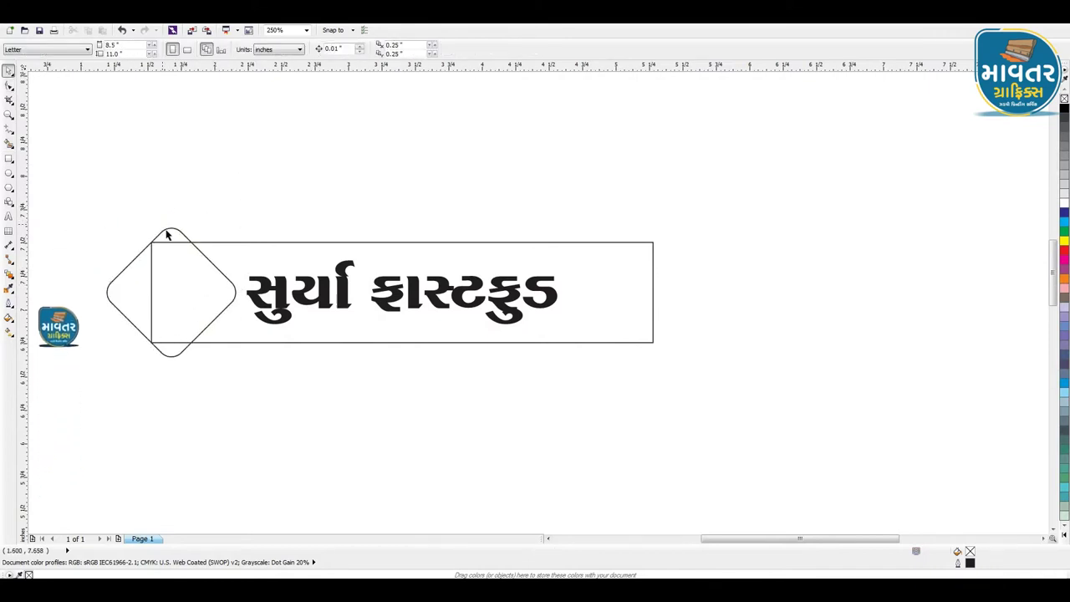
left_click(166, 232)
left_click_drag(106, 292, 79, 292)
key("ctrl+z")
Intersect the diamond with the banner to form the blue-grey chevron end piece.
left_click(216, 332, "shift")
left_click_drag(174, 229, 272, 399)
key("space")
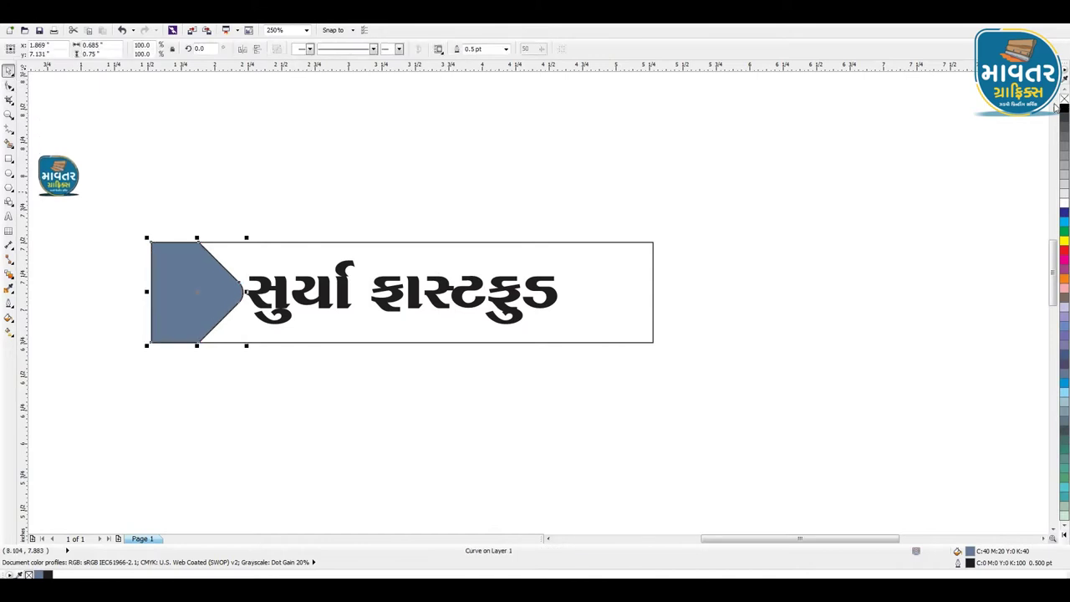
key("space")
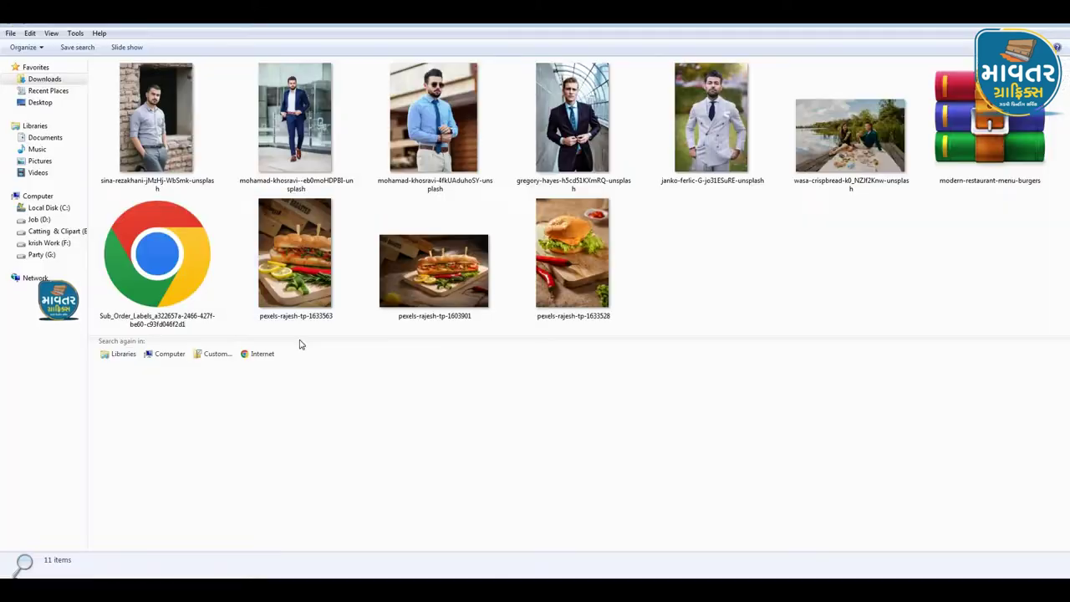
Import two food photos and fill the banner middle yellow.
left_click(295, 251)
left_click(574, 250, "ctrl")
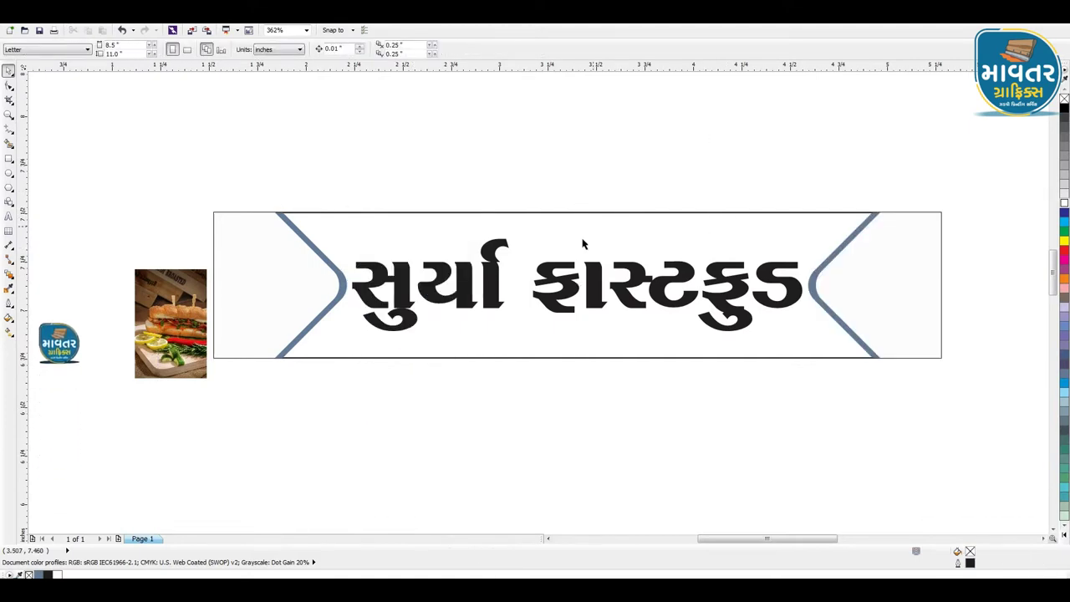
left_click(1065, 242)
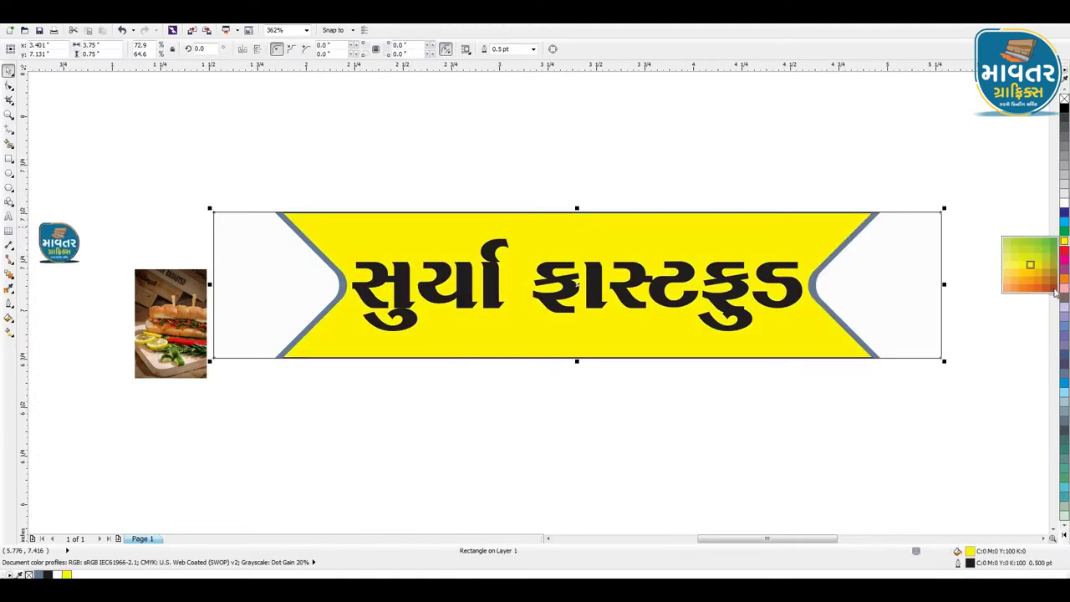
Fill the banner centre with a red radial fountain fill.
left_click(1056, 291)
left_click(1064, 251)
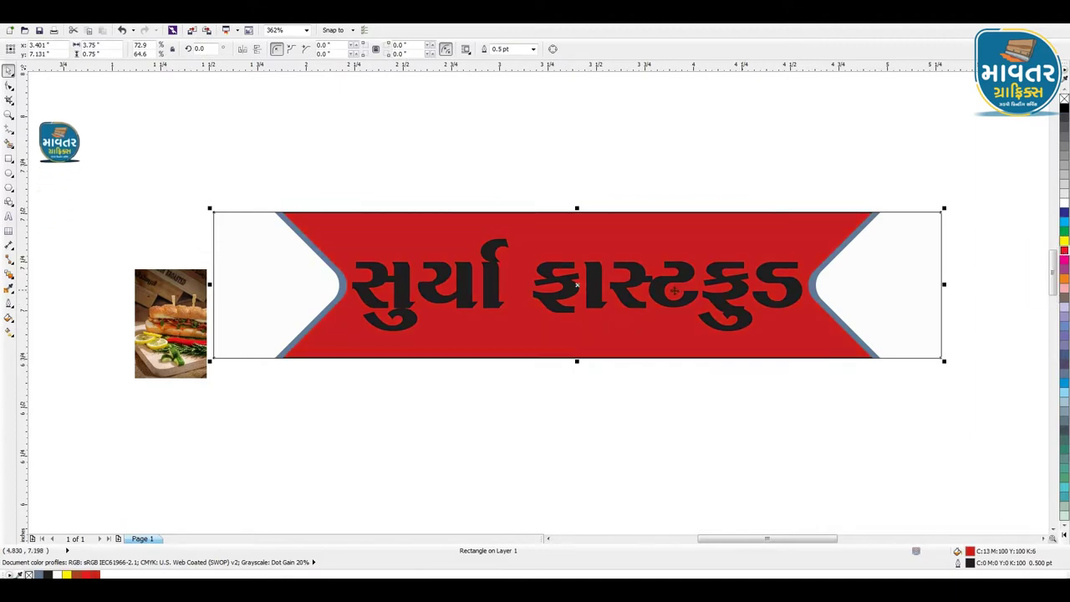
key("F11")
left_click(466, 304)
left_click(481, 346)
left_click(452, 203)
left_click(460, 222)
key("Return")
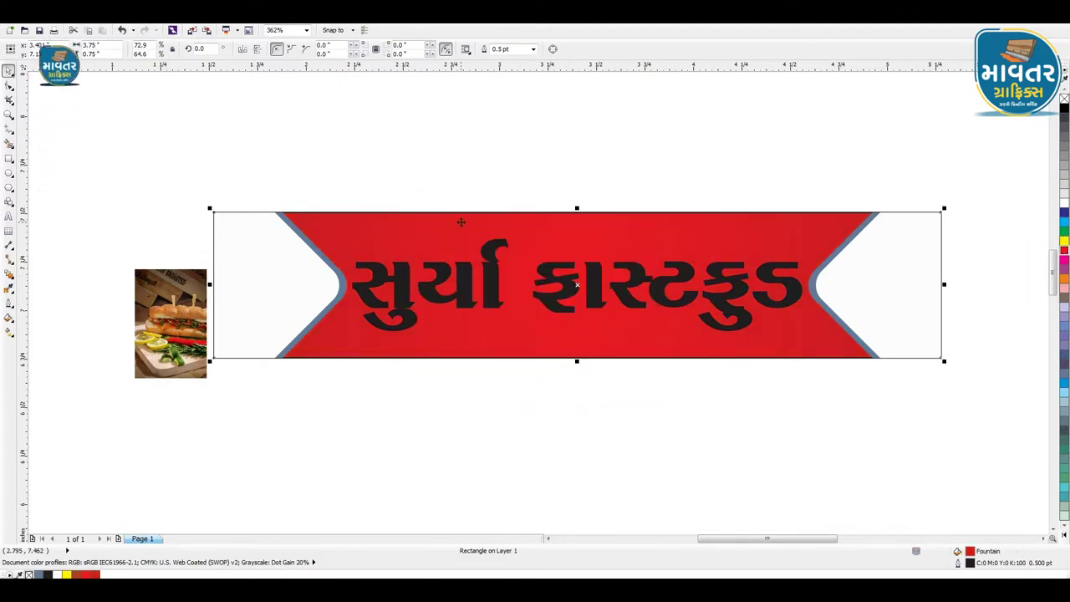
Adjust the radial fill so it darkens to dark red toward the edges.
key("g")
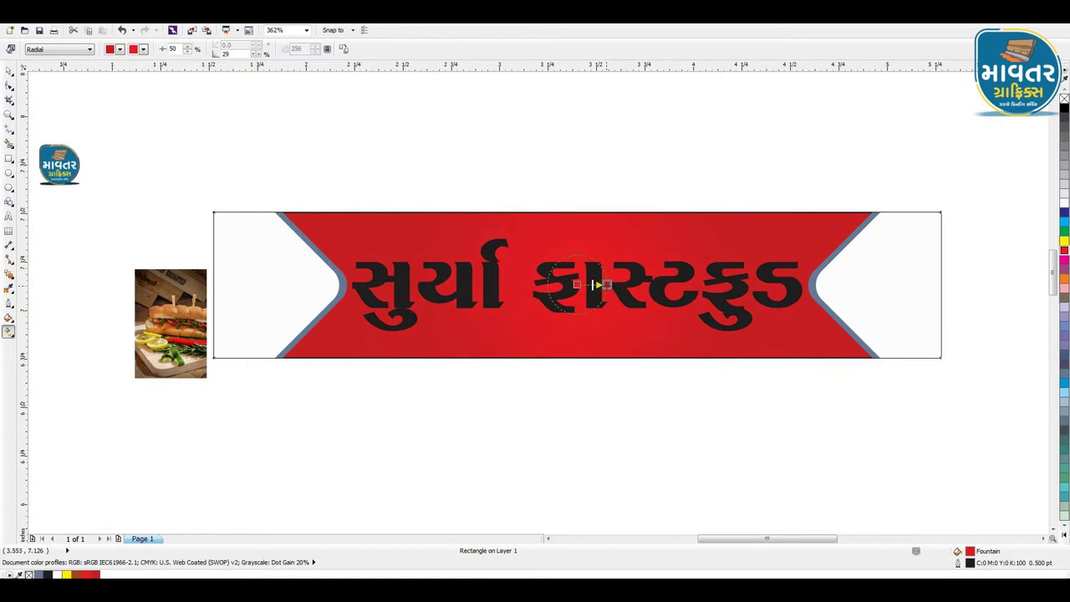
left_click_drag(1065, 255, 1037, 267)
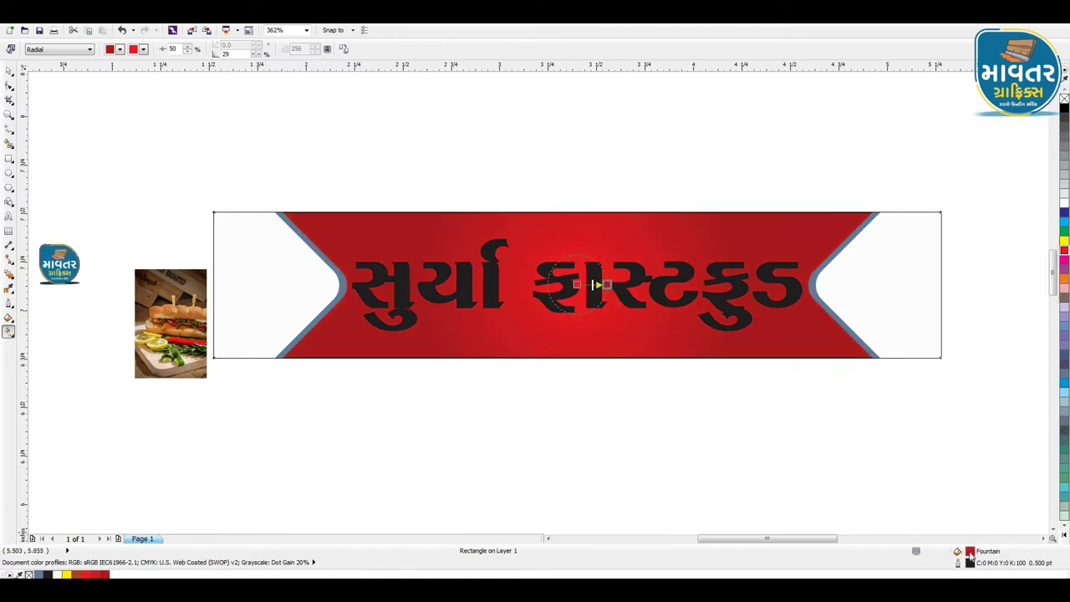
key("F11")
left_click(465, 304)
left_click(489, 377)
left_click(542, 387)
key("Return")
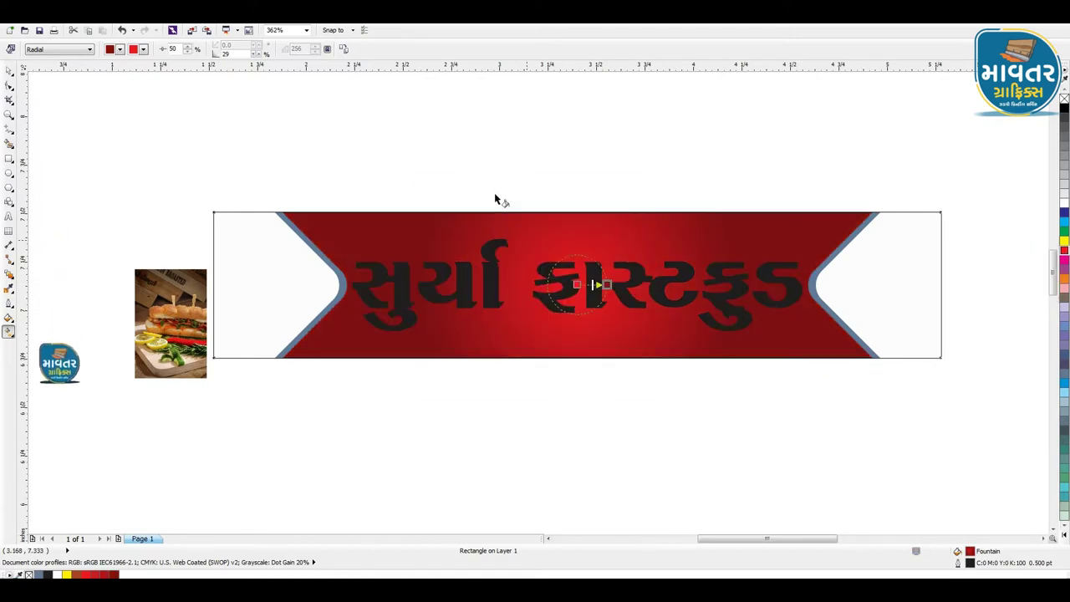
Make the name text white and bring up its Outline Pen settings.
left_click(597, 284)
left_click(1064, 203)
key("F12")
Give the name a 2.0 pt outline and yellow fill, then select the Vegetable-Sandwich photo.
left_click(472, 229)
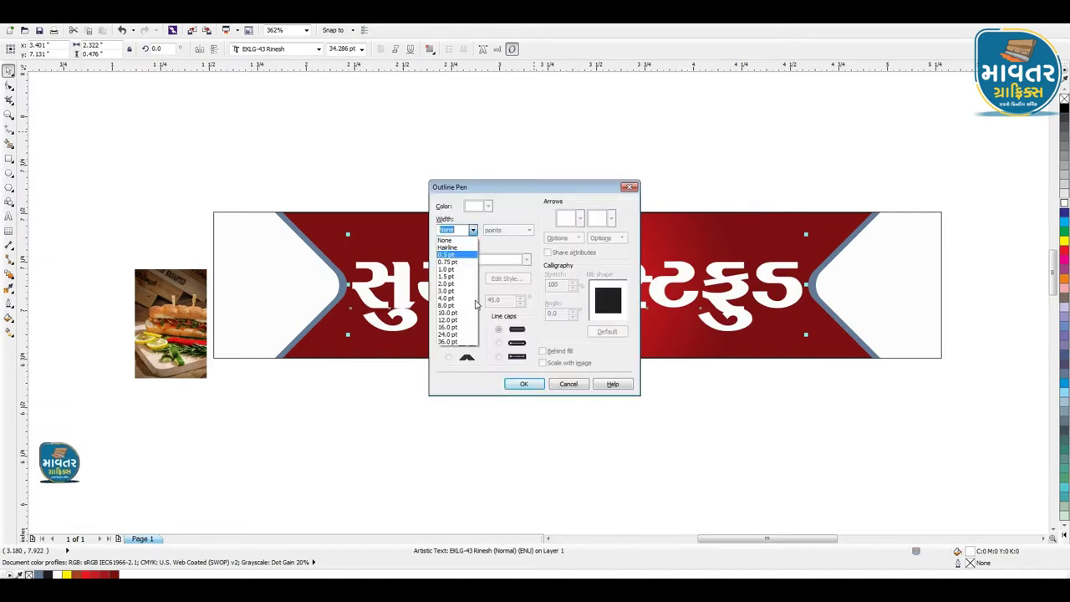
left_click(459, 287)
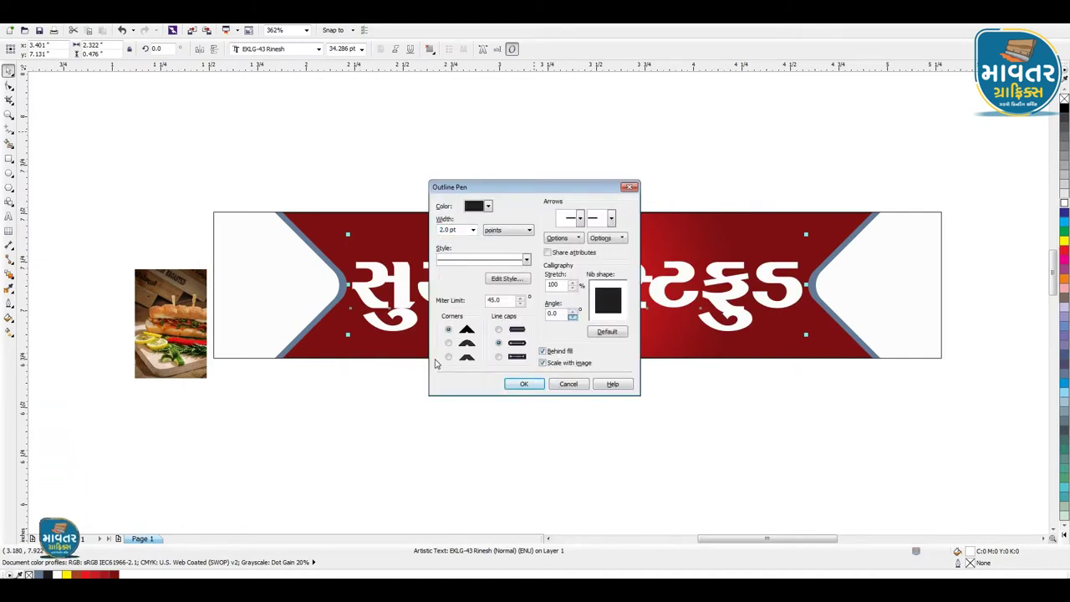
left_click(506, 387)
left_click(1064, 240)
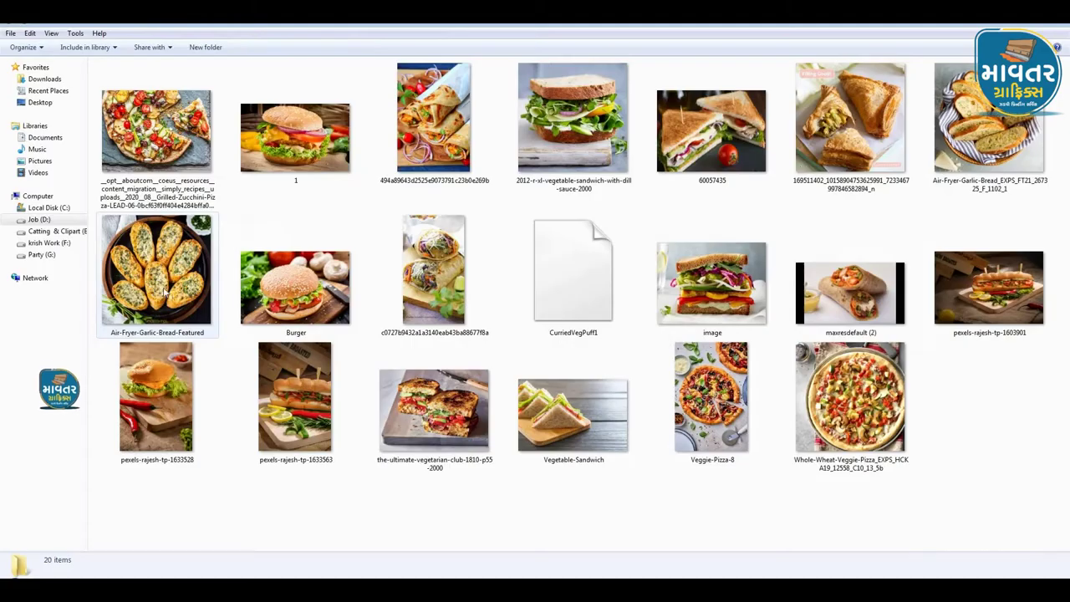
left_click(713, 280)
left_click(573, 405, "ctrl")
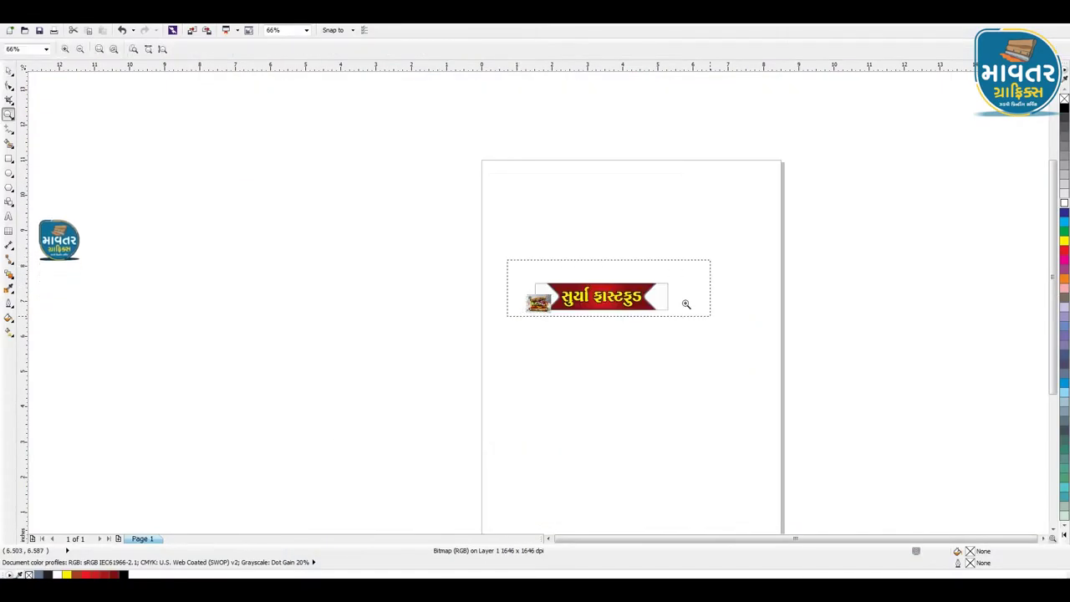
Enlarge the clipped sandwich photo to fill the banner's right end piece.
left_click_drag(686, 304, 711, 316)
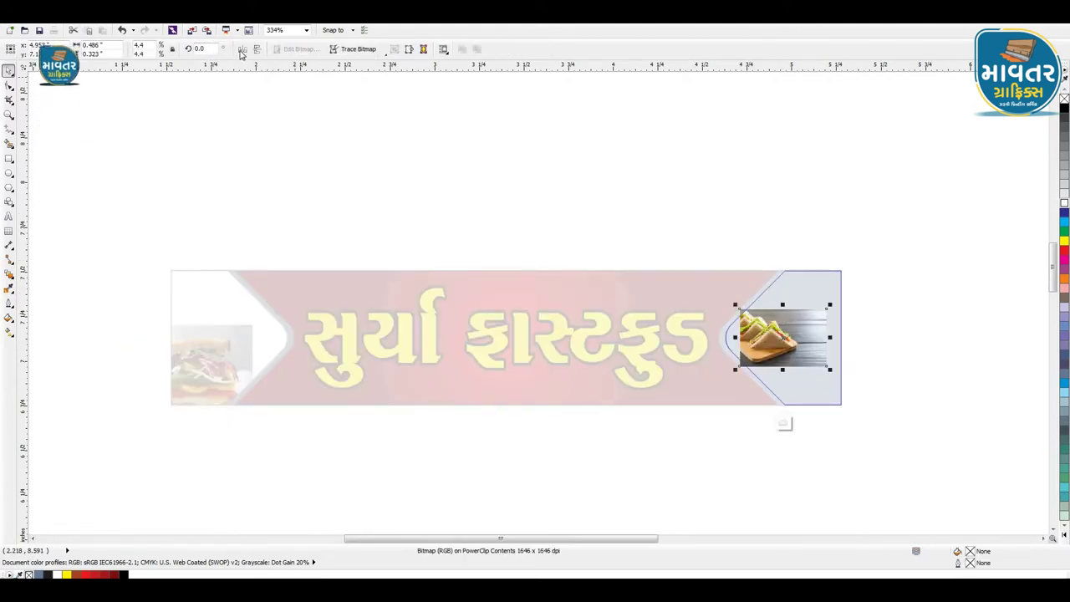
left_click_drag(829, 305, 886, 270)
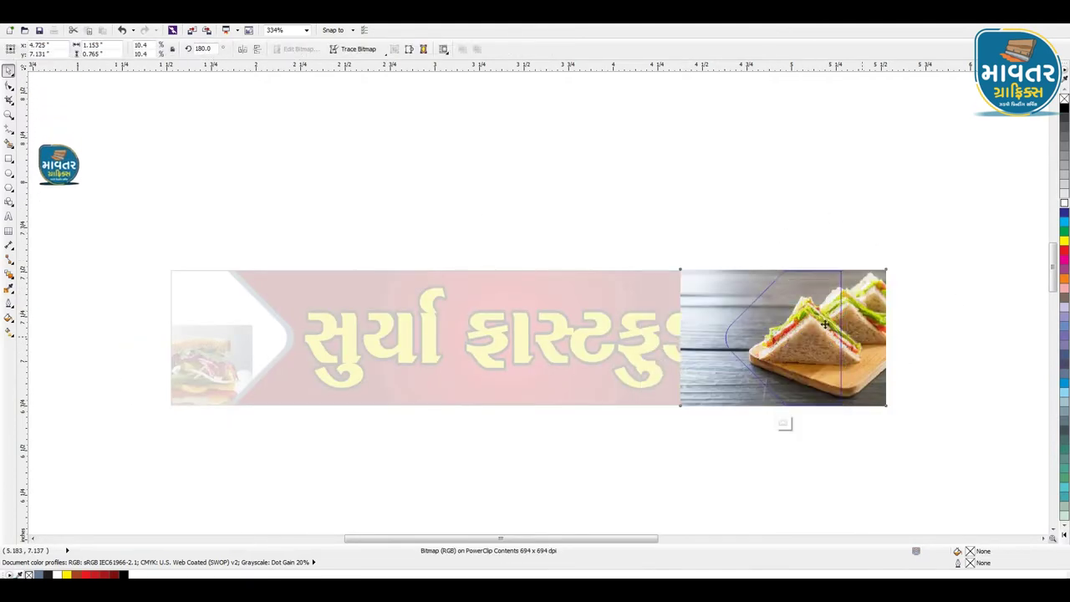
left_click(784, 424)
Reposition and enlarge the sandwich photo to cover the left end piece.
left_click(209, 351, "ctrl")
left_click_drag(251, 430, 276, 372)
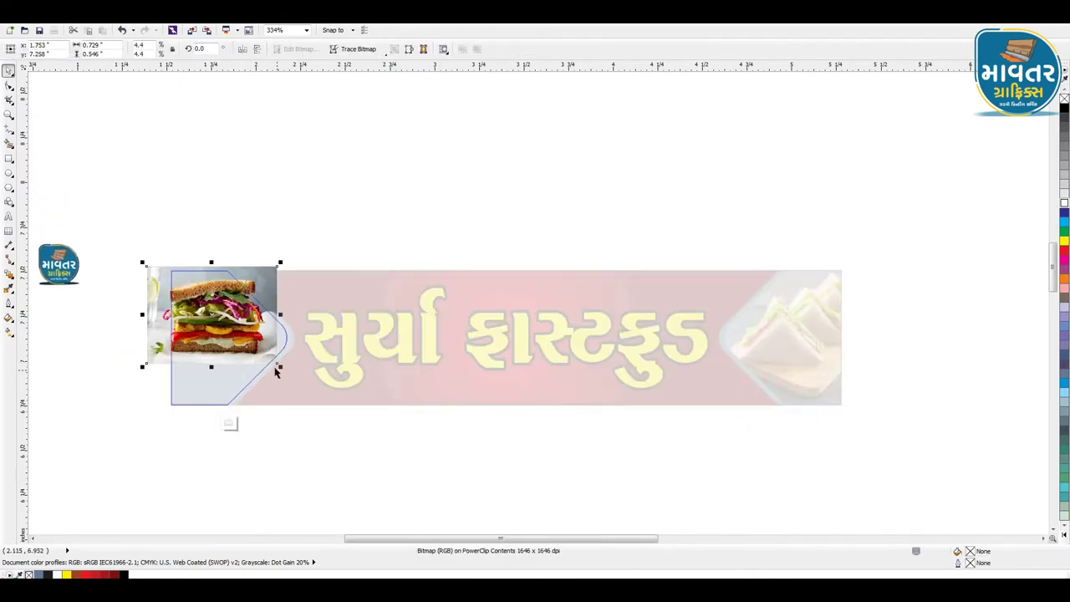
left_click_drag(142, 366, 99, 432)
left_click_drag(109, 336, 125, 343)
left_click(209, 418)
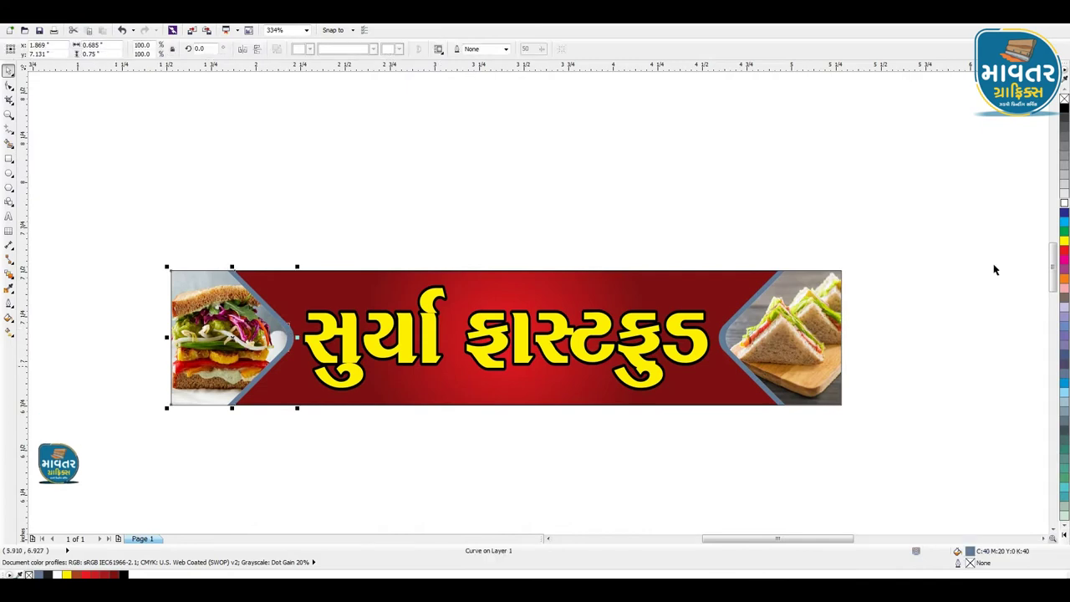
left_click(769, 176)
Duplicate the banner and place a thin new rectangle at the copy's left edge.
scroll(769, 176, "down", 3)
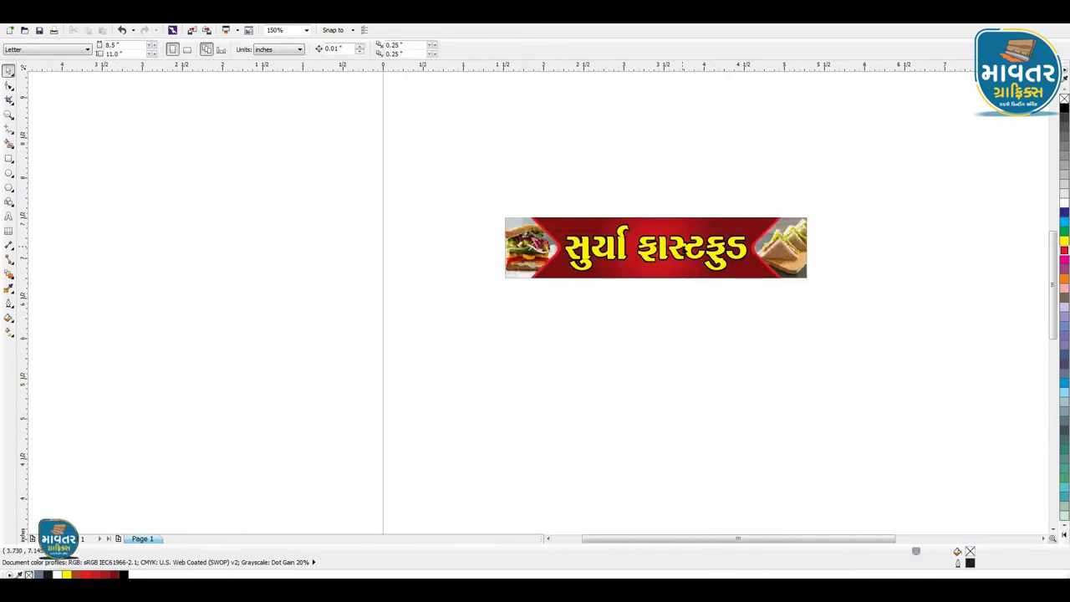
left_click(576, 251)
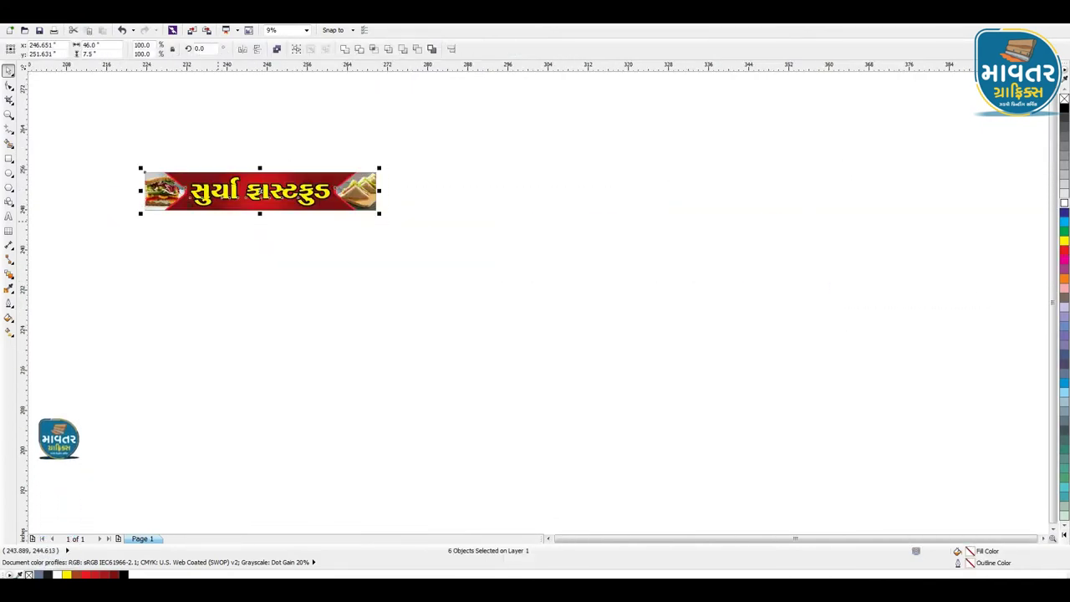
left_click(372, 270)
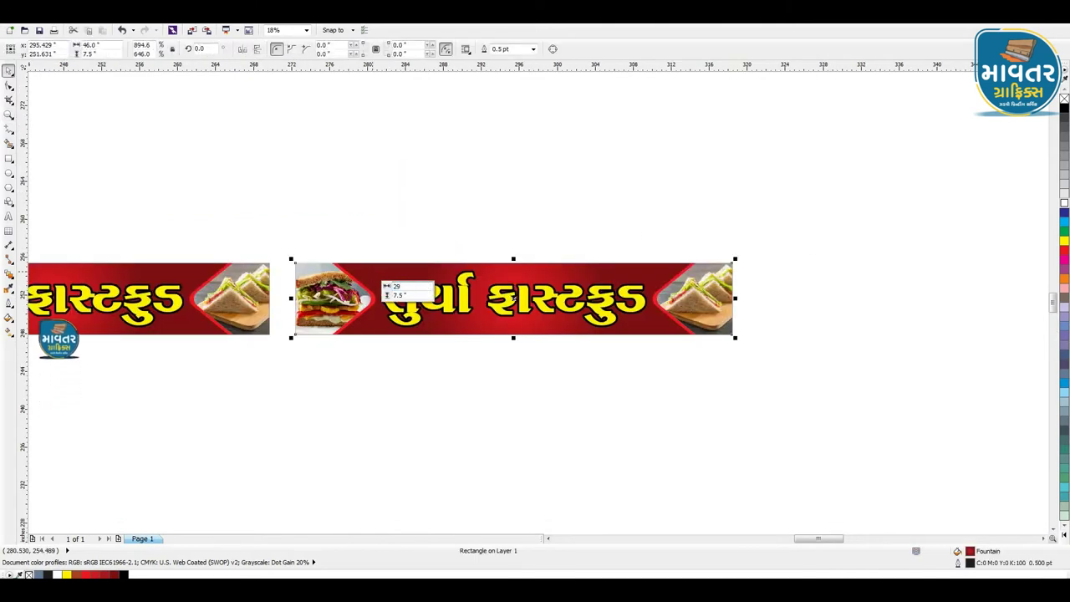
left_click(372, 272, "ctrl")
scroll(380, 200, "up", 1)
key("F6")
left_click_drag(140, 150, 171, 182)
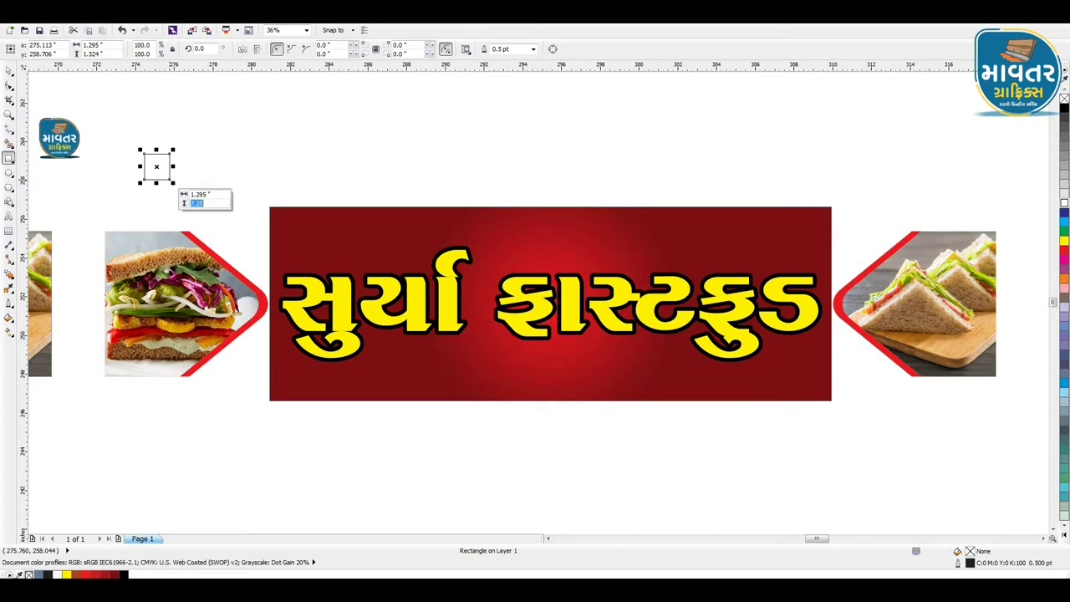
key("space")
left_click_drag(157, 207, 272, 368)
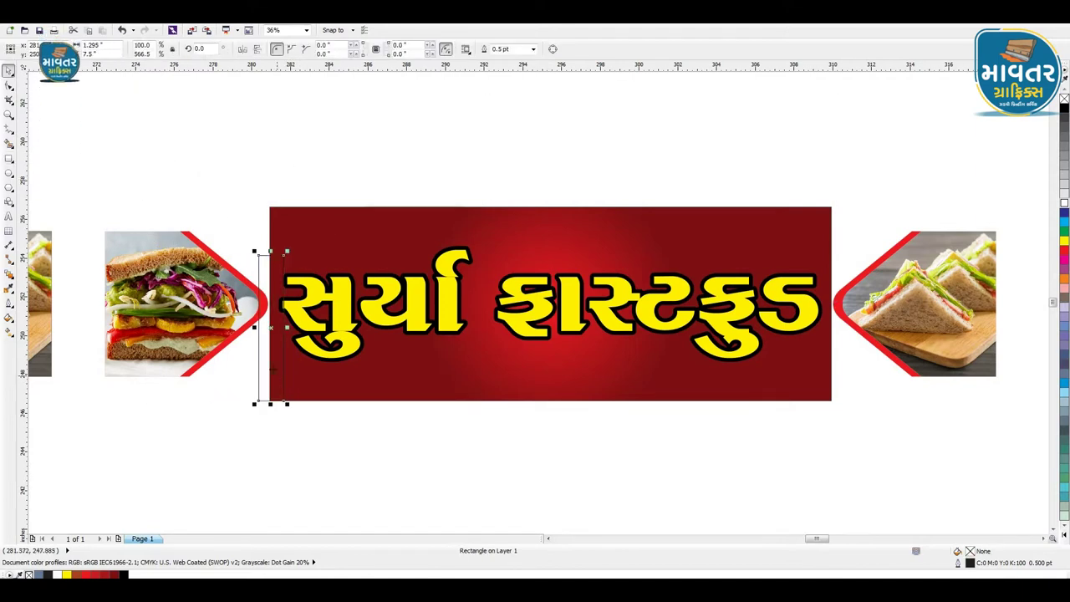
Convert the red rectangle to curves and pull its top up into a peak.
left_click(385, 217)
key("ctrl+q")
key("F10")
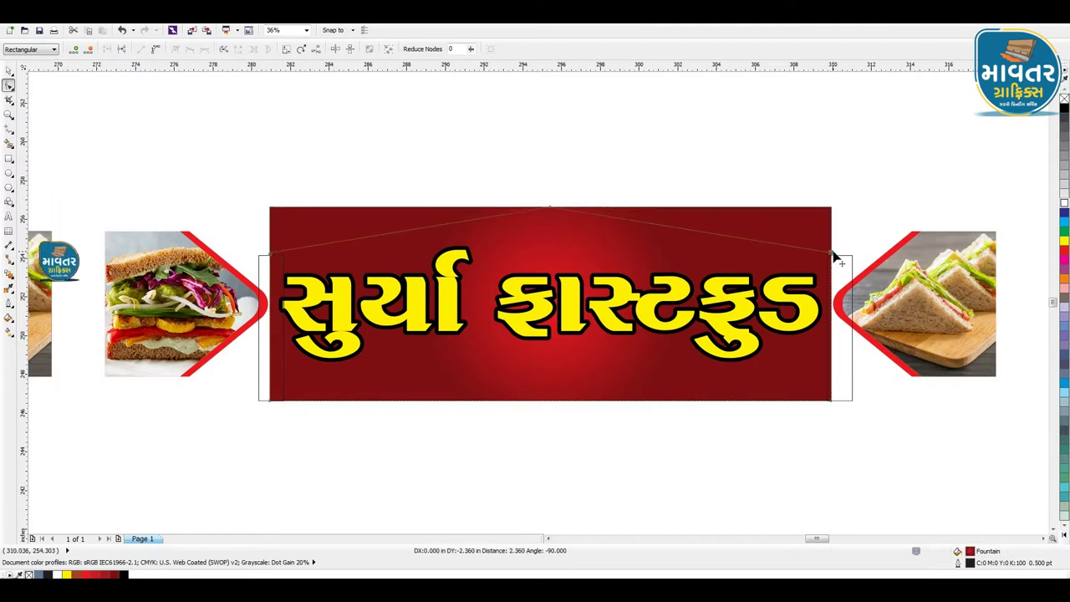
left_click_drag(834, 257, 831, 251)
key("space")
Shrink the Gujarati title around its centre.
left_click(552, 301)
left_click_drag(826, 363, 694, 335)
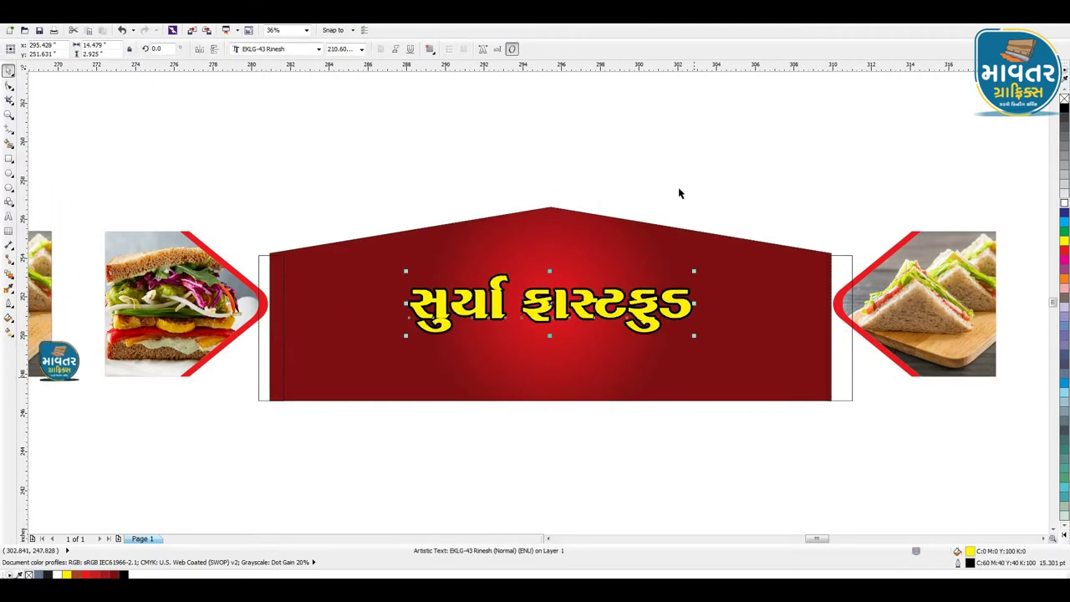
left_click(853, 384)
Align the sandwich photos to the banner's left, right and bottom edges.
left_click_drag(403, 169, 143, 448)
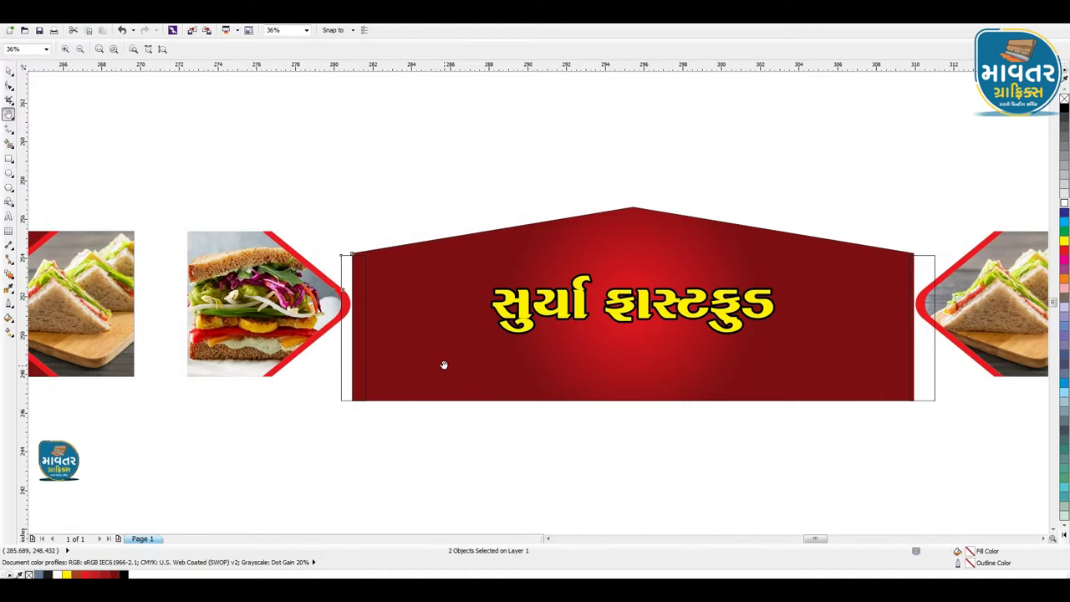
key("l")
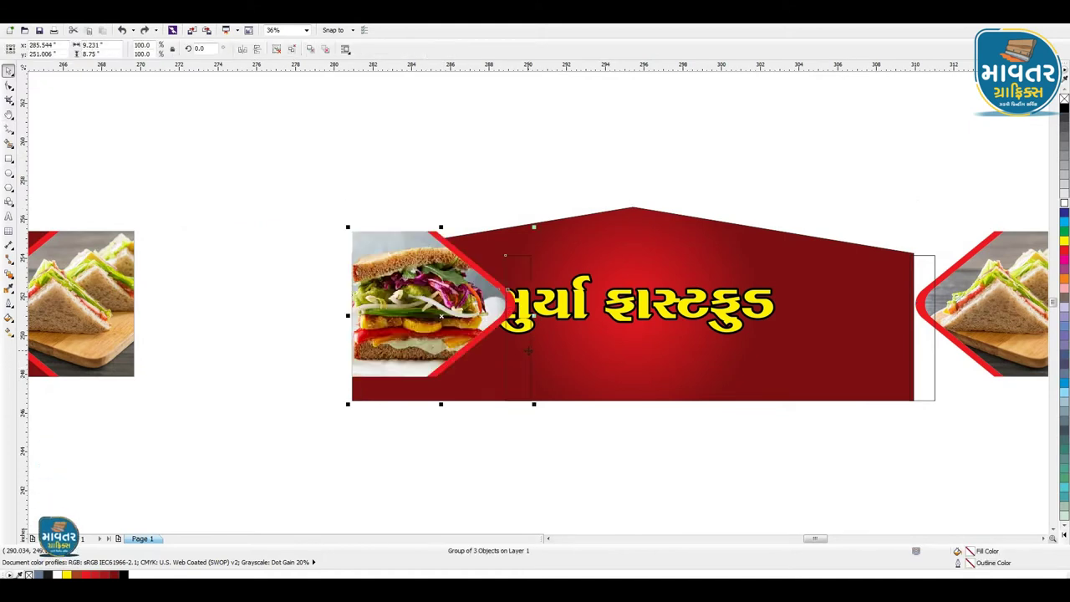
key("b")
key("Tab")
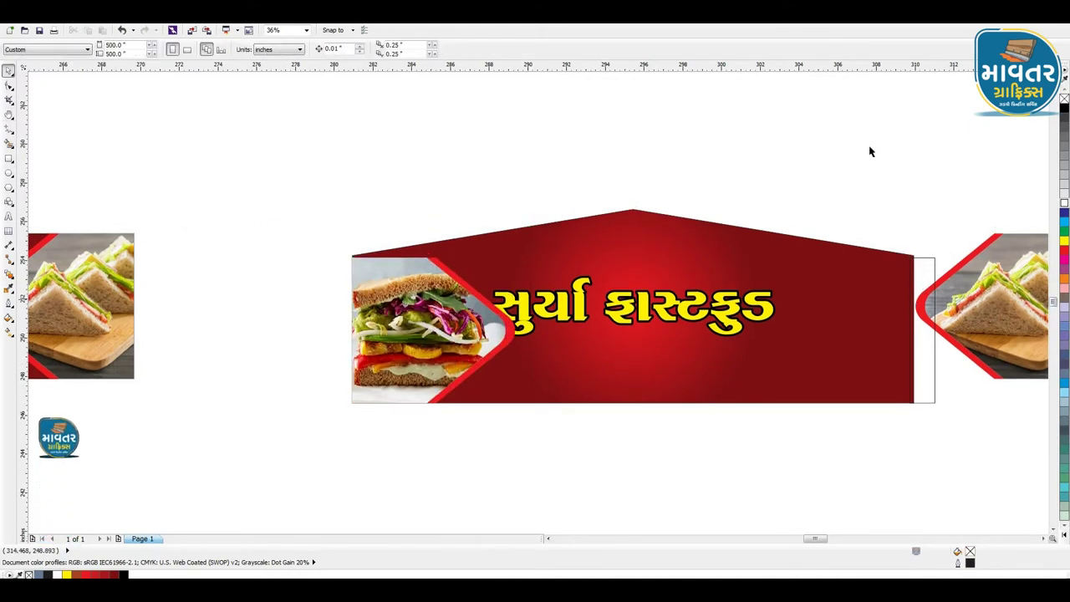
left_click_drag(870, 148, 982, 389)
key("r")
key("Tab")
Split the title onto two larger grouped lines and move both photos above the banner.
left_click(393, 323)
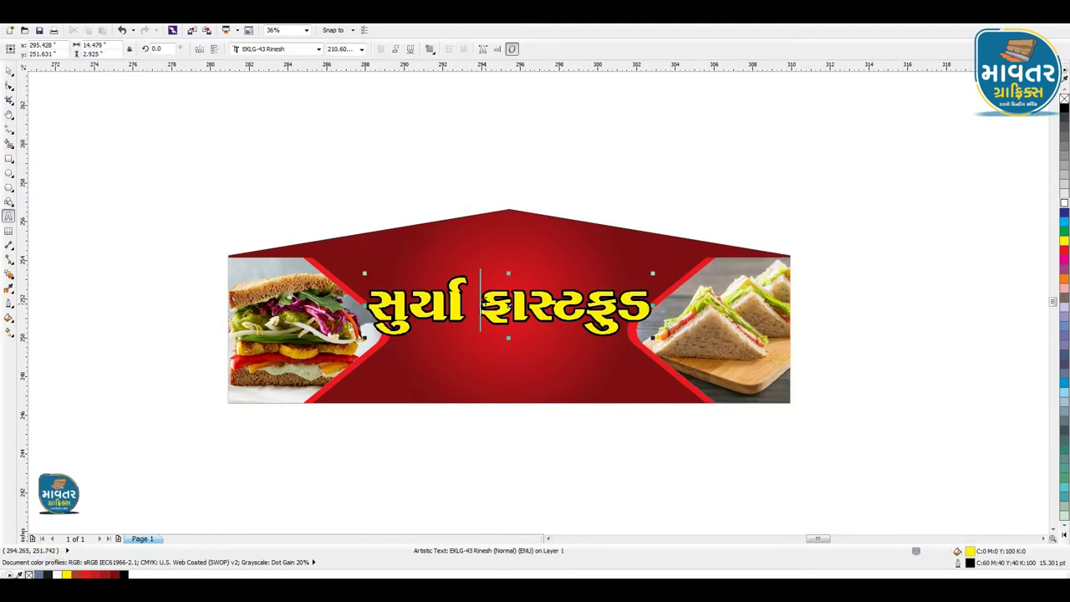
key("Return")
left_click_drag(582, 273, 646, 221)
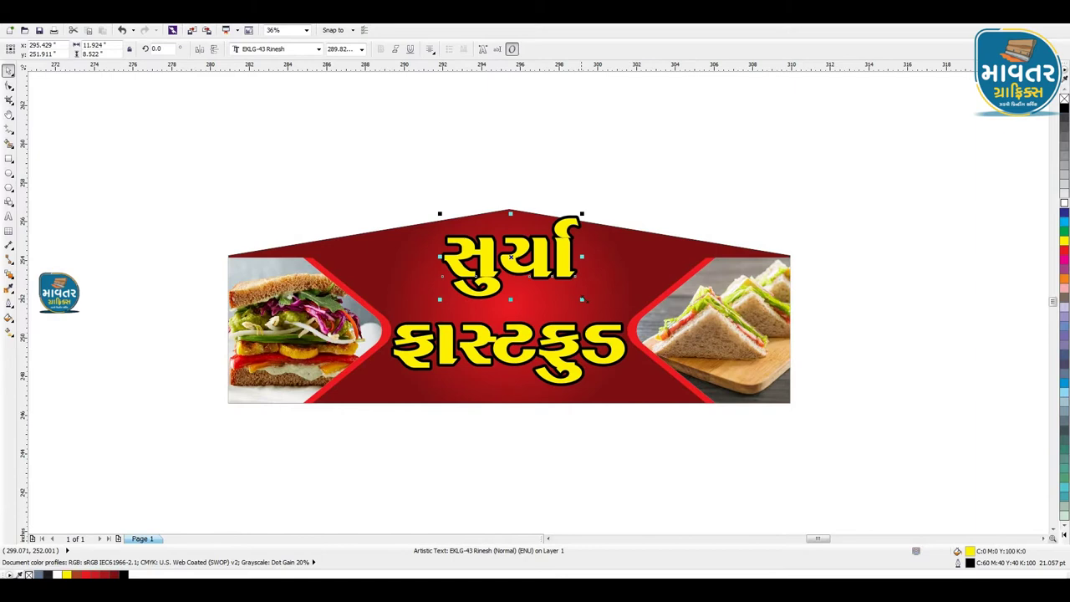
left_click_drag(510, 259, 510, 273)
left_click(587, 172)
left_click(510, 267, "shift")
key("ctrl+g")
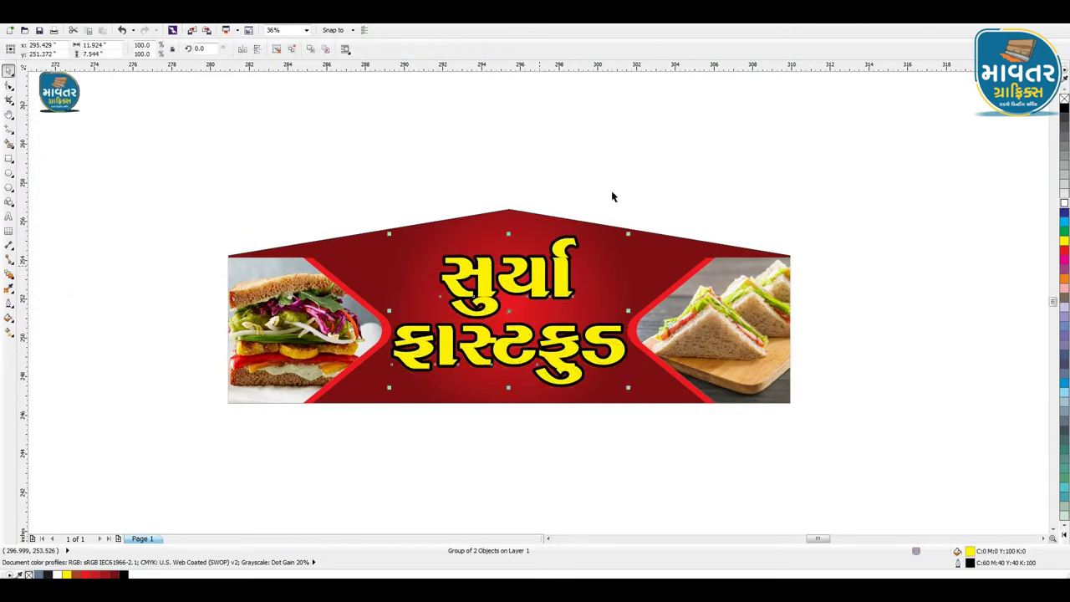
left_click_drag(296, 372, 296, 195)
key("F6")
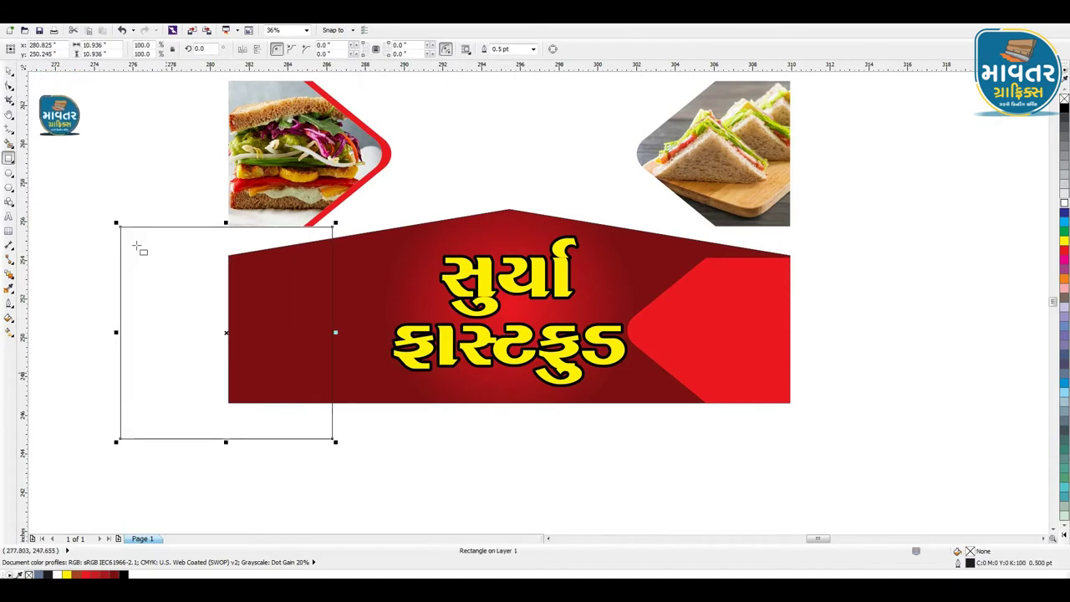
Round the square into a diamond filled white with a red outline.
left_click_drag(124, 253, 138, 227)
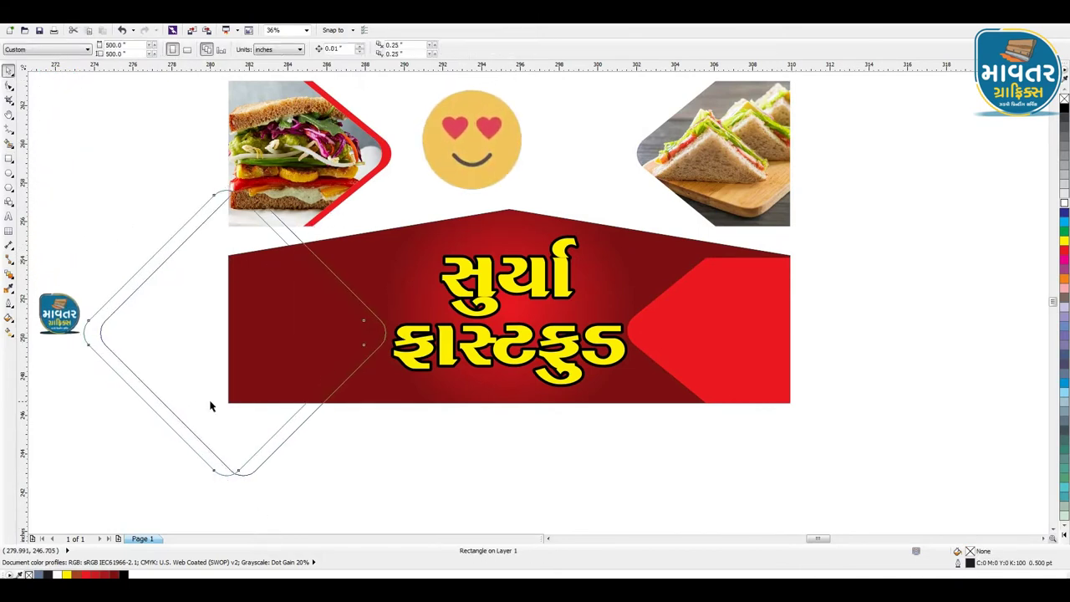
left_click_drag(237, 442, 256, 443)
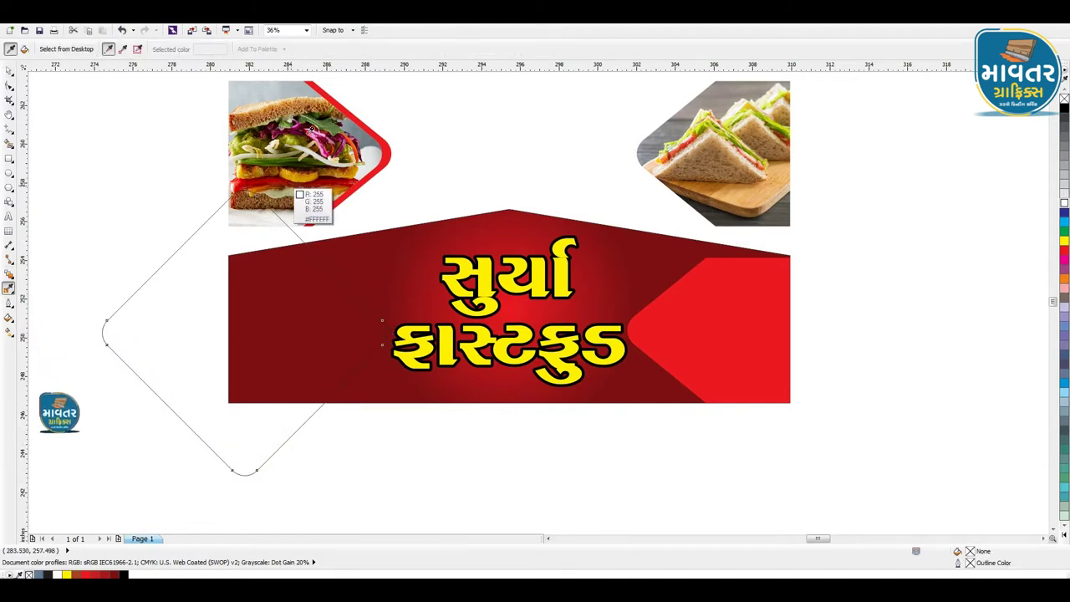
left_click(1065, 250)
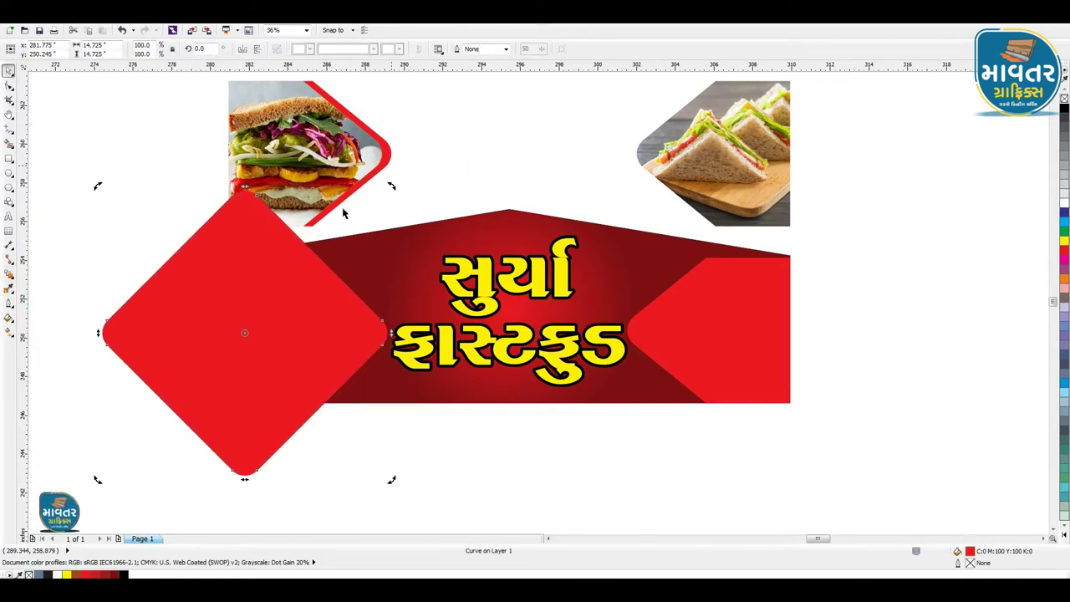
left_click(1064, 202)
Extract the left sandwich photo from its old frame and PowerClip it into the diamond.
right_click(287, 131)
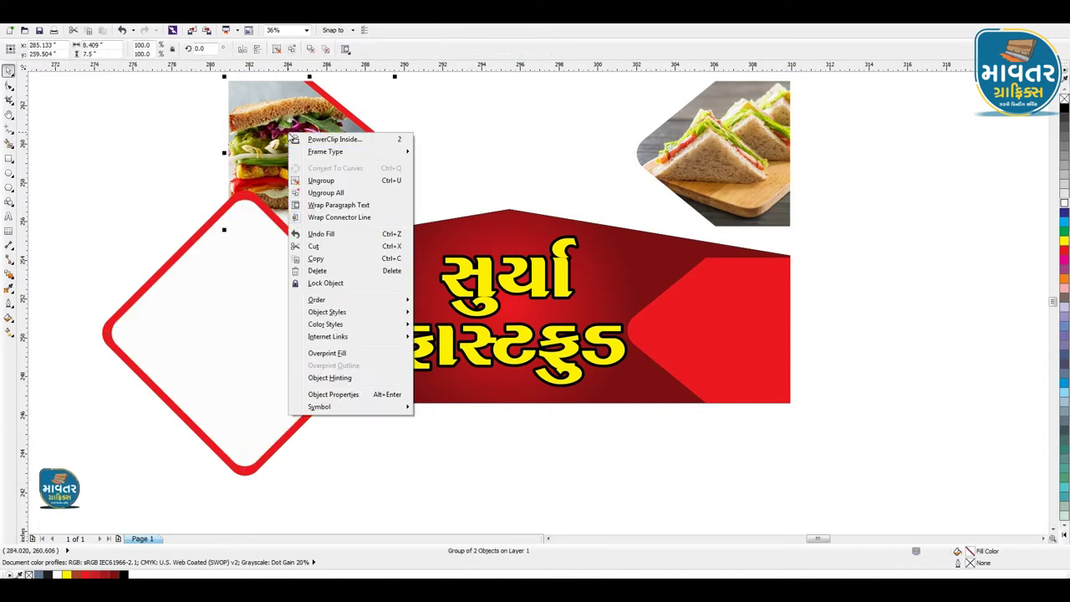
key("Escape")
right_click(364, 173)
left_click(401, 219)
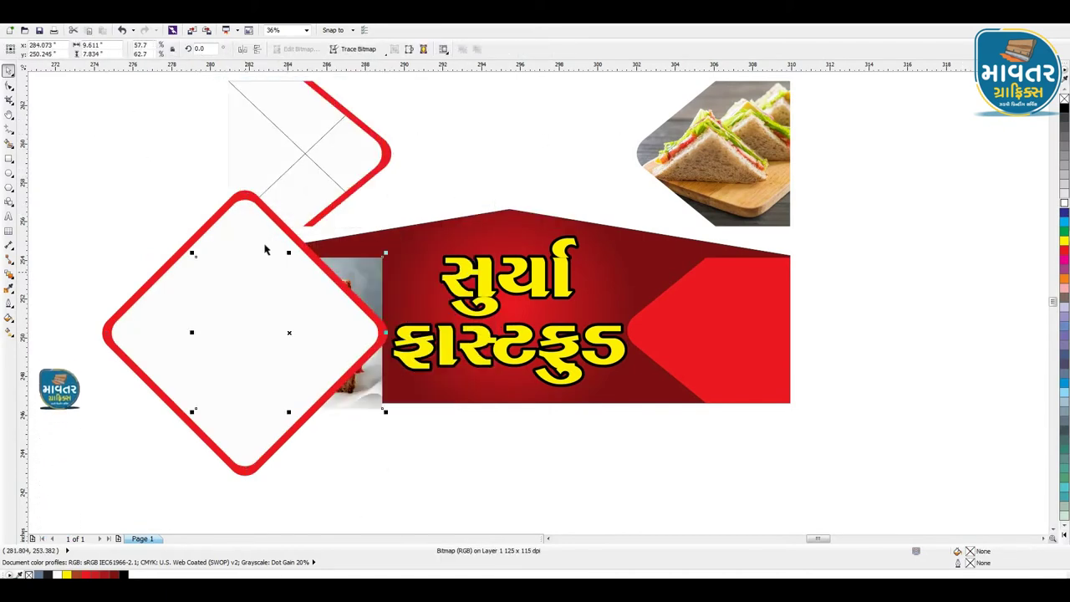
left_click(291, 298)
left_click_drag(201, 254, 176, 243)
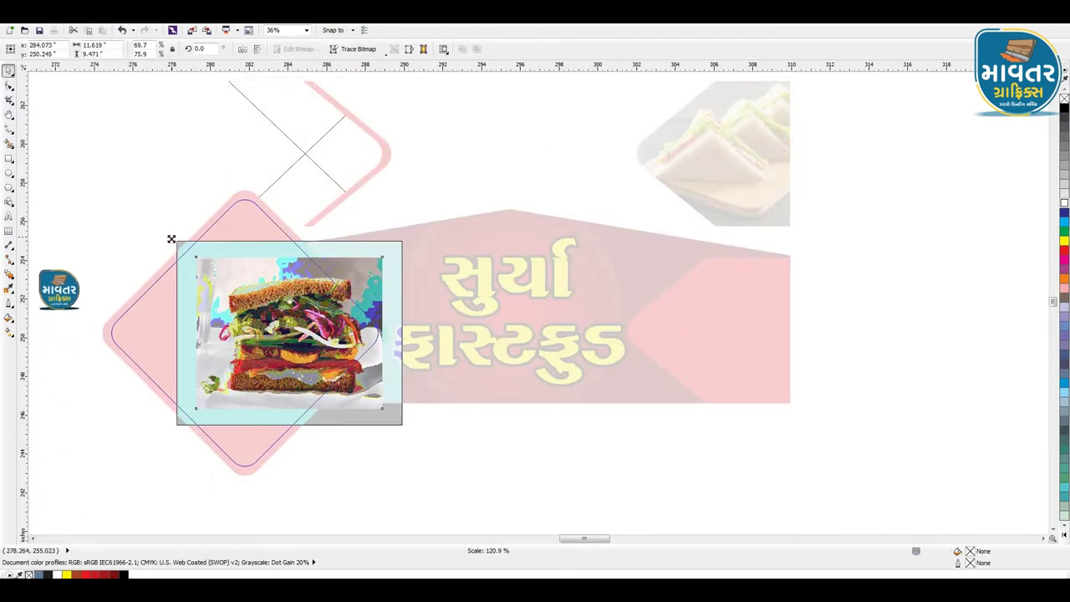
left_click(385, 321)
left_click_drag(686, 298, 652, 299)
left_click(442, 520)
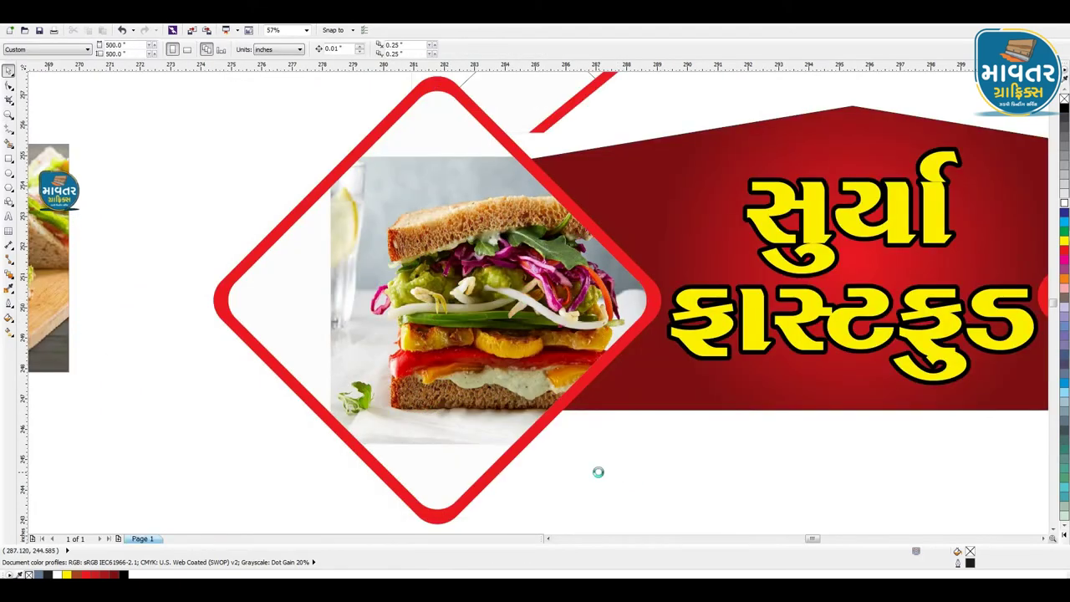
Mirror a diamond copy to the right end and start clipping the triangle sandwich photo inside it.
left_click_drag(680, 379, 920, 379)
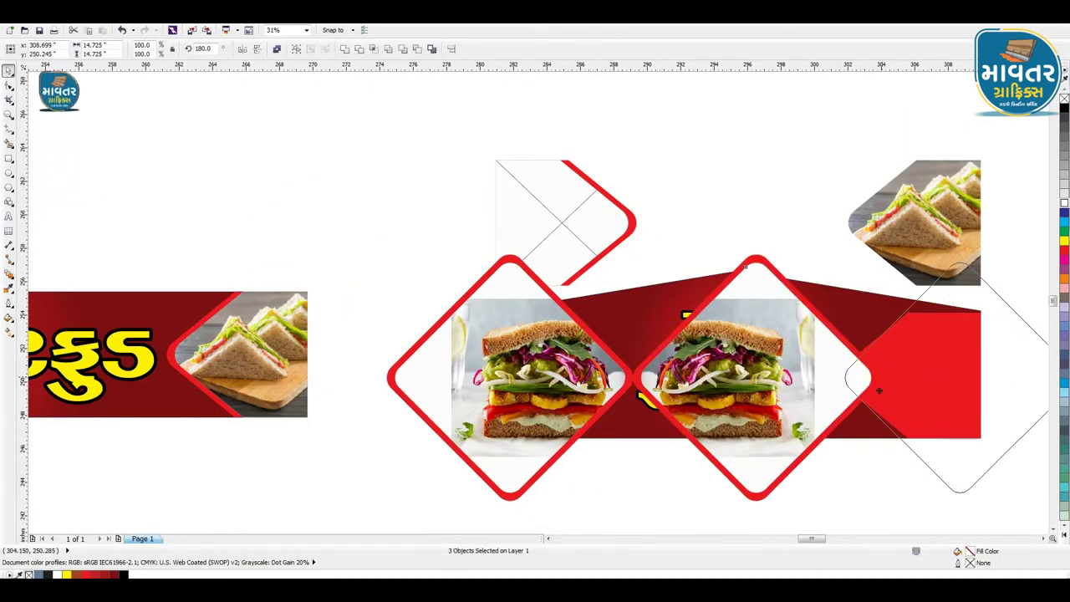
left_click_drag(752, 376, 944, 376)
left_click_drag(897, 127, 897, 281)
right_click(897, 282)
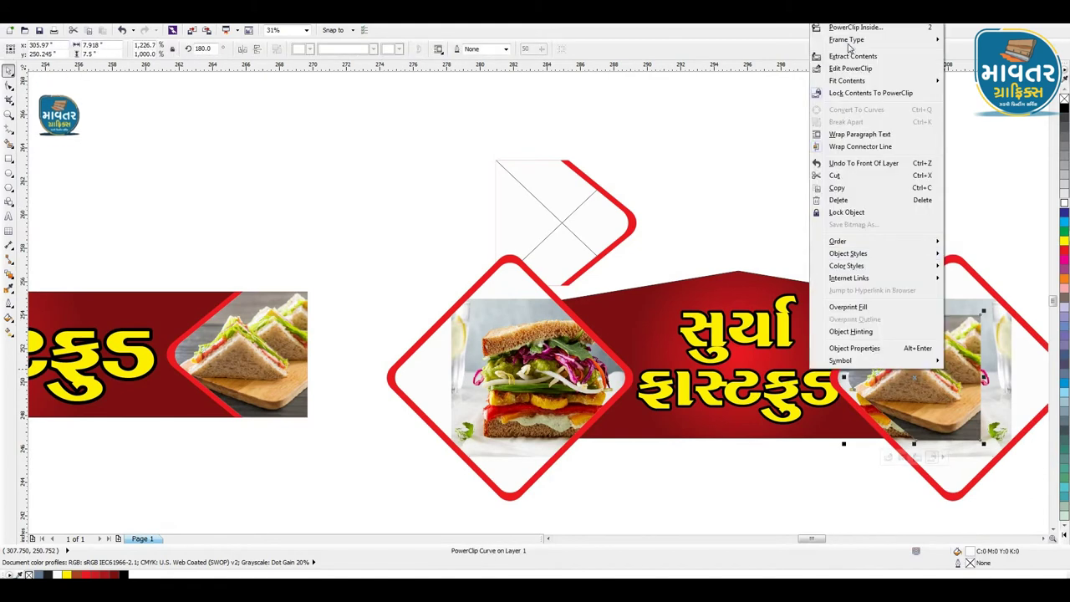
left_click(855, 27)
Set the banner copy's height to 36.5" and extract and remove its side photos.
left_click(953, 376)
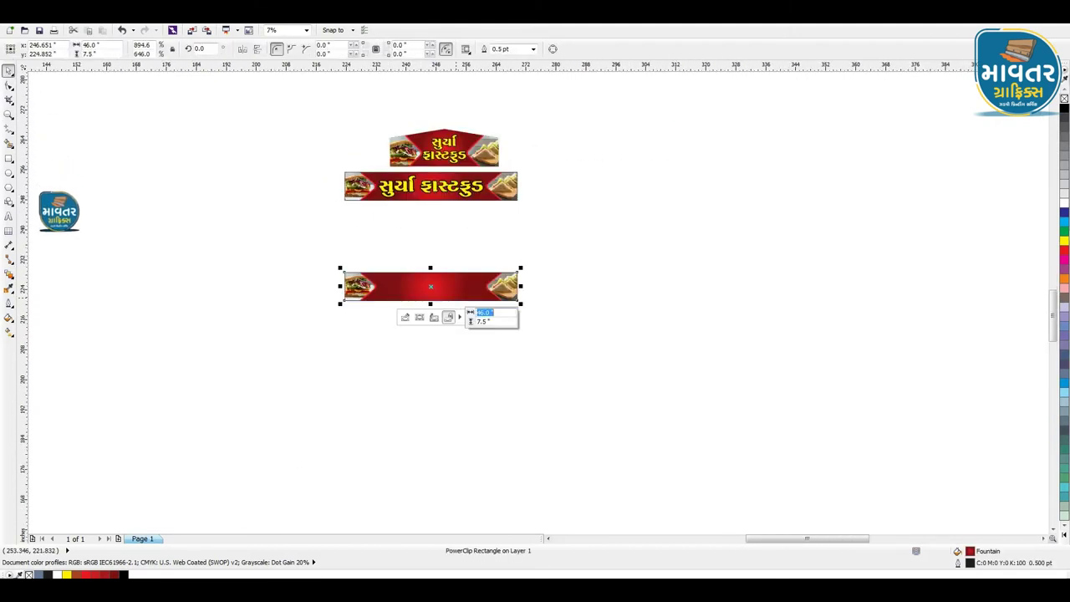
type("36.5")
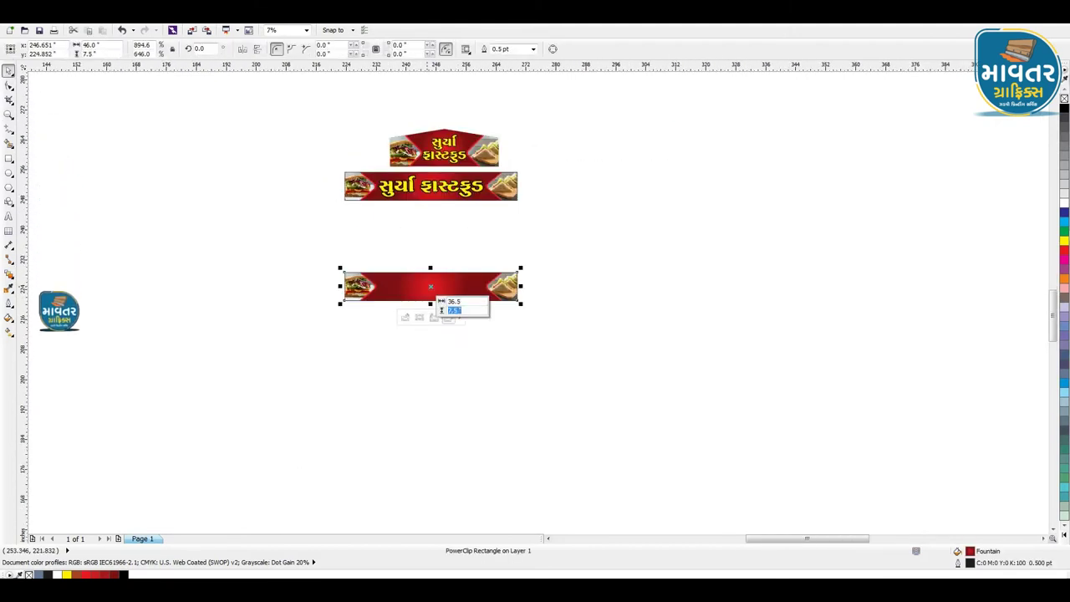
scroll(427, 286, "up", 2)
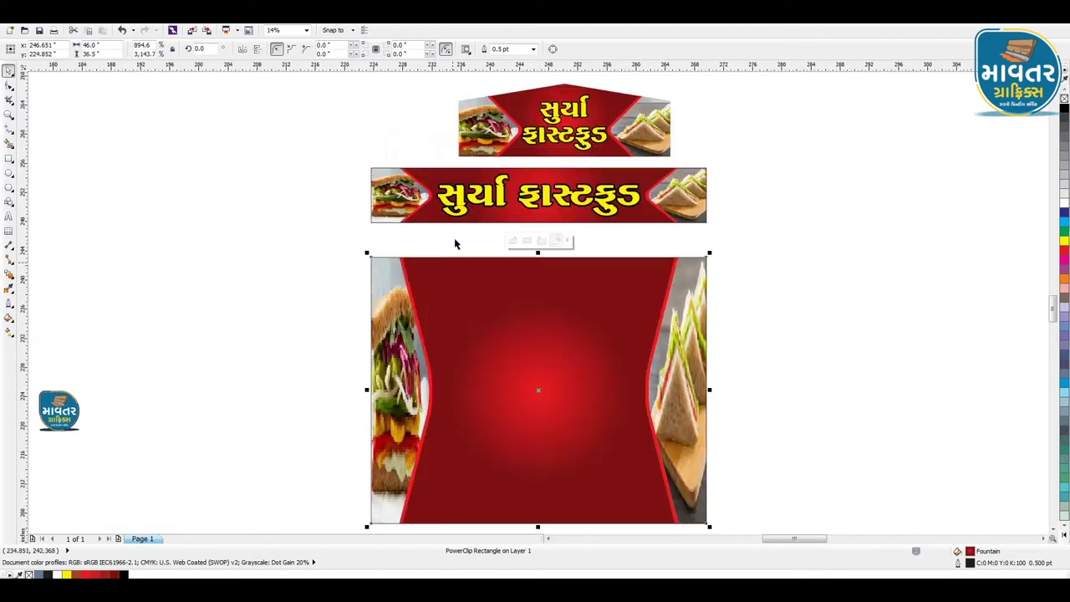
right_click(453, 346)
left_click(639, 30)
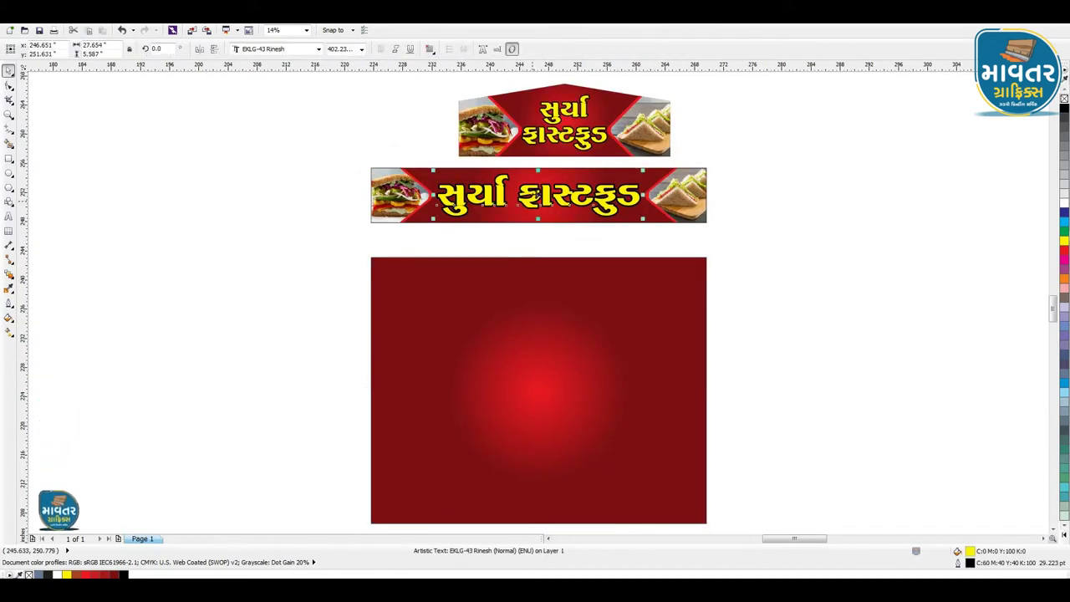
Paste the Gujarati title and stretch it across the board's top.
key("ctrl+v")
left_click_drag(648, 316, 690, 332)
left_click(676, 383, "shift")
left_click(158, 290)
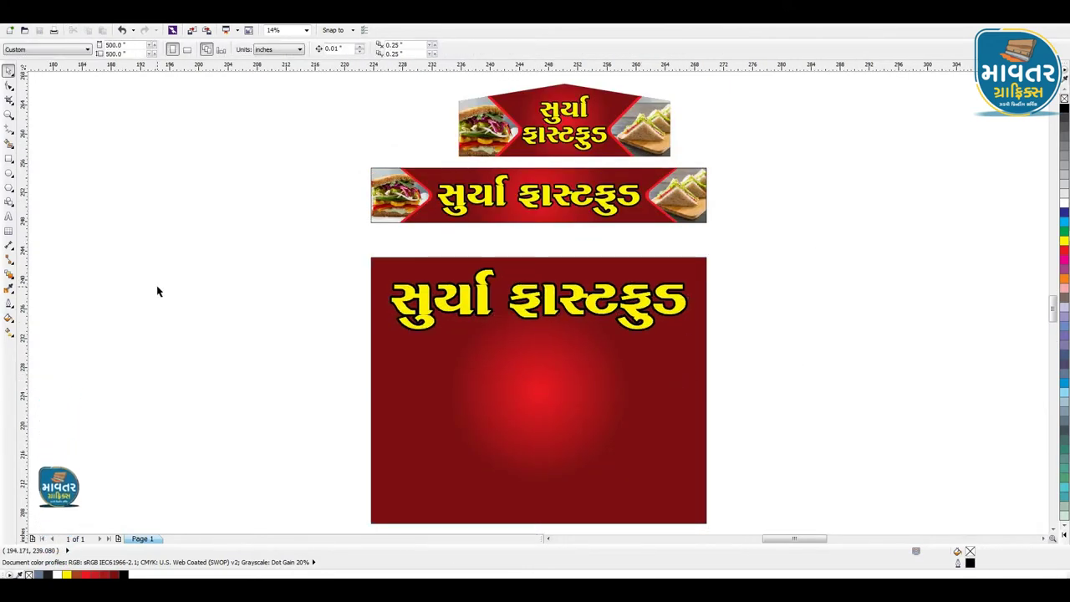
Adjust the red board's radial fountain fill.
left_click(9, 332)
left_click(41, 328)
left_click(547, 386)
left_click(786, 403)
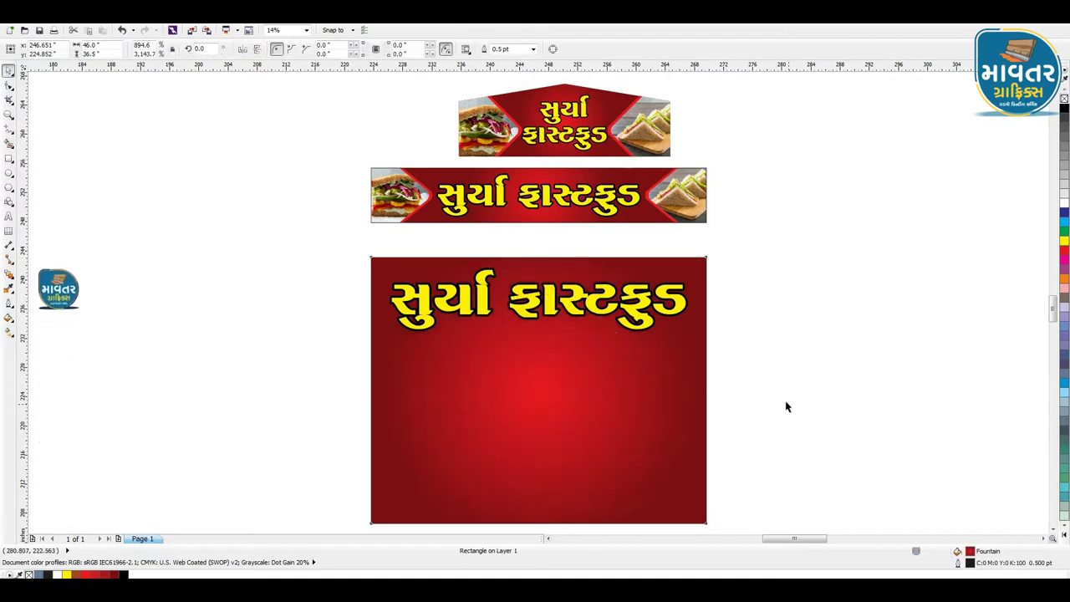
left_click(8, 157)
Draw a six-sided polygon on the menu board.
left_click(8, 187)
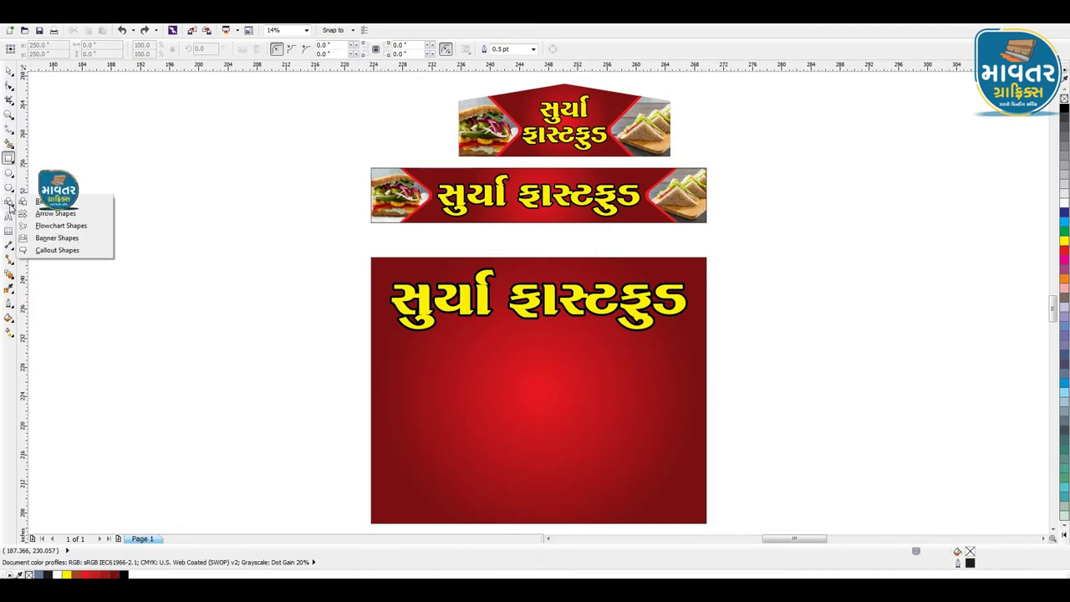
left_click_drag(572, 417, 653, 497)
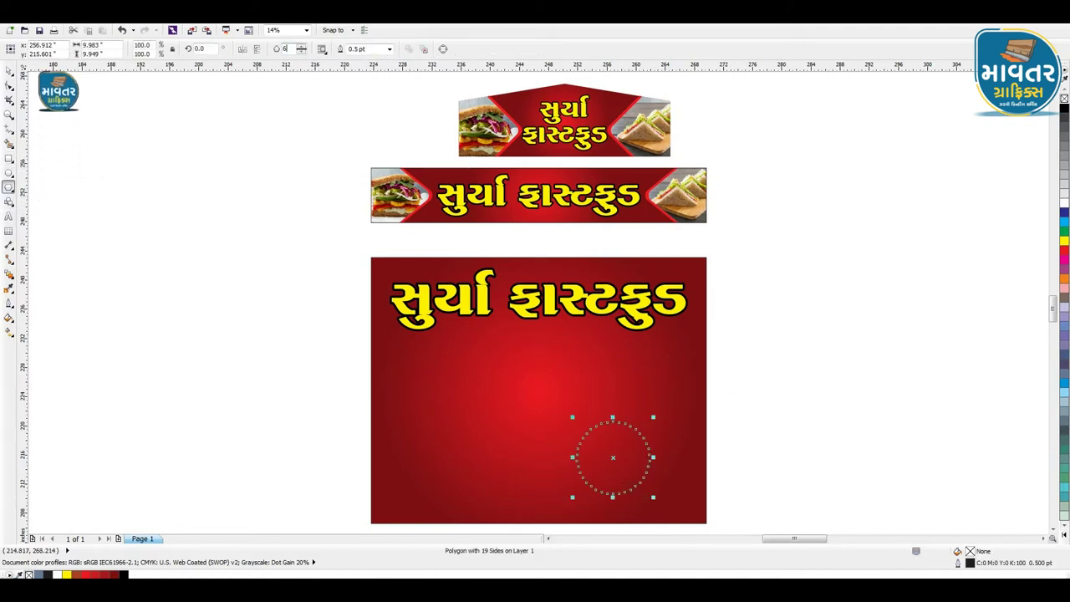
key("Return")
scroll(599, 498, "up", 3)
Bend the hexagon's edges into wavy curves by editing its nodes.
key("F10")
left_click_drag(609, 198, 663, 222)
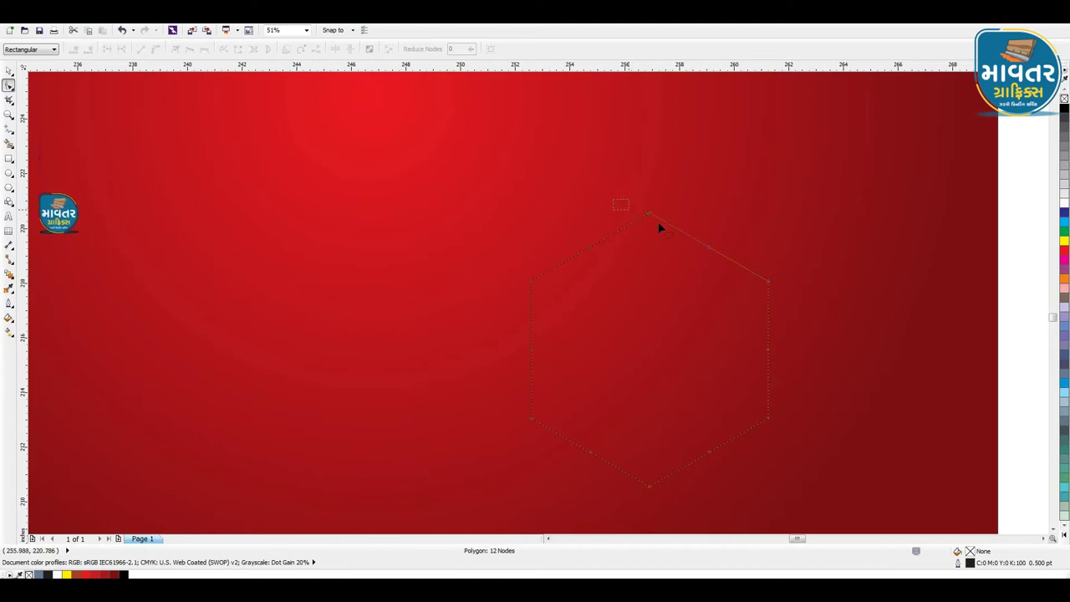
mouse_move(675, 216)
left_mouse_down()
mouse_move(635, 231)
mouse_move(670, 228)
left_mouse_up()
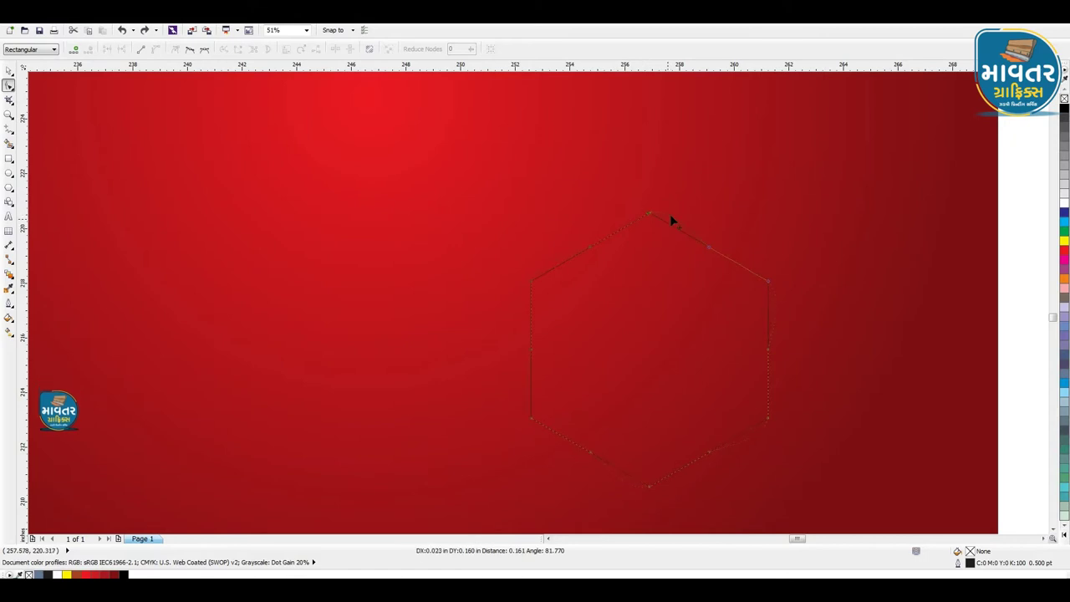
key("space")
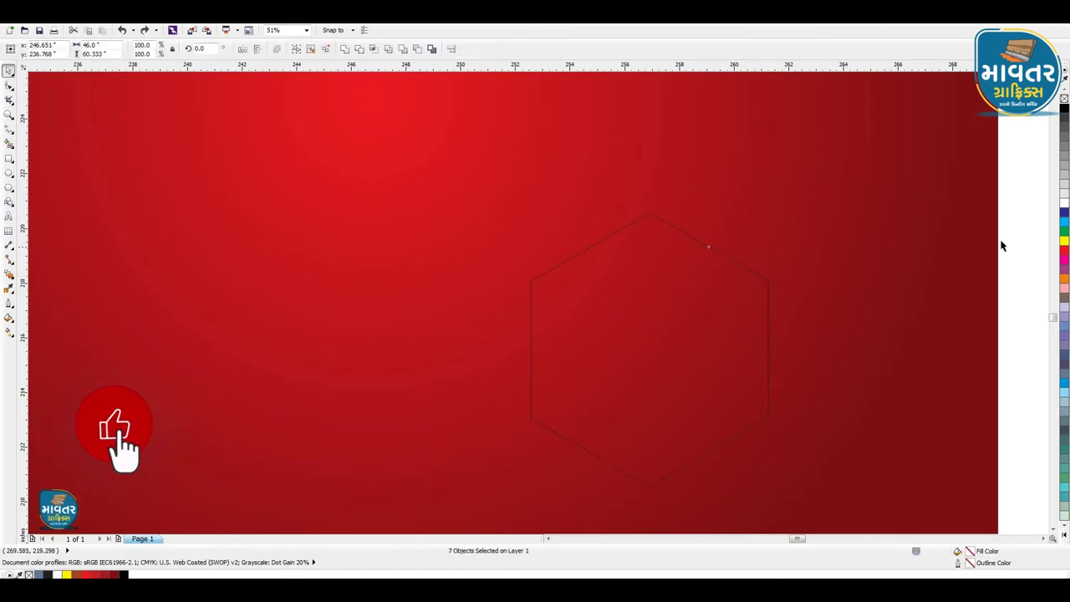
left_click(707, 246)
key("space")
left_click(768, 280)
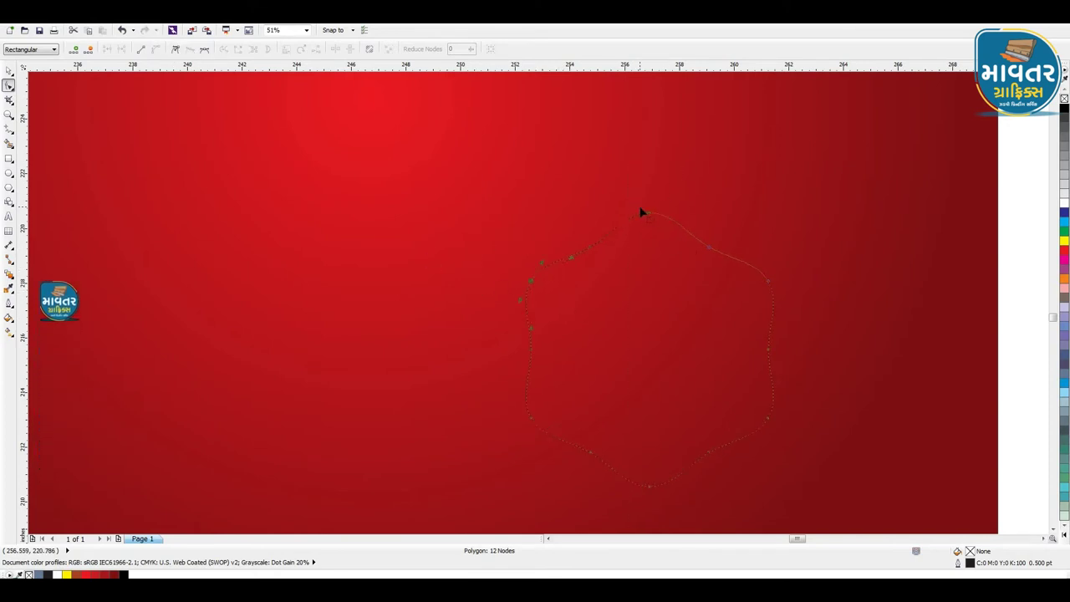
key("space")
Fill the wavy hexagon light grey, remove its outline, and move it to the board's left.
left_click(1064, 202)
right_click(1064, 99)
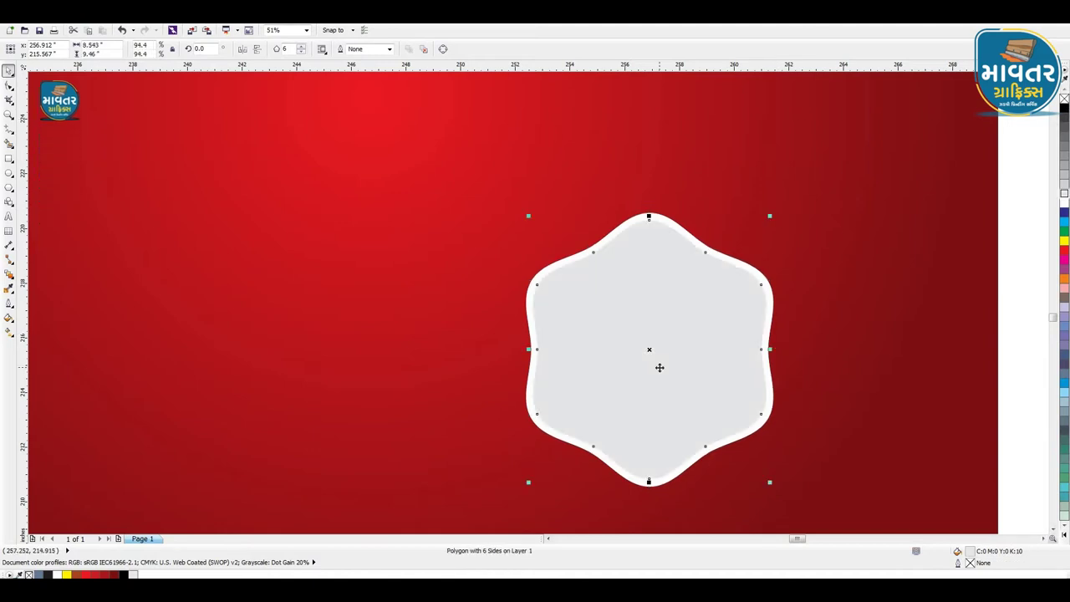
scroll(659, 365, "down", 3)
left_click_drag(659, 365, 482, 283)
Give the wavy frame a yellow back copy as a rim and slightly reduce its height.
scroll(482, 283, "up", 2)
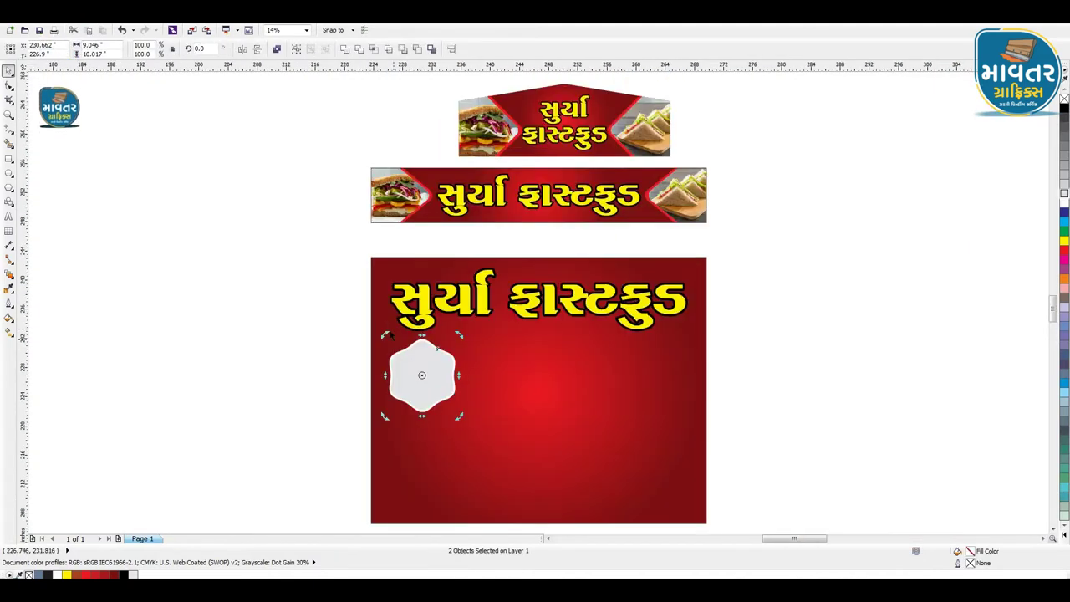
left_click(418, 376)
scroll(418, 376, "up", 1)
left_click_drag(175, 184, 404, 355)
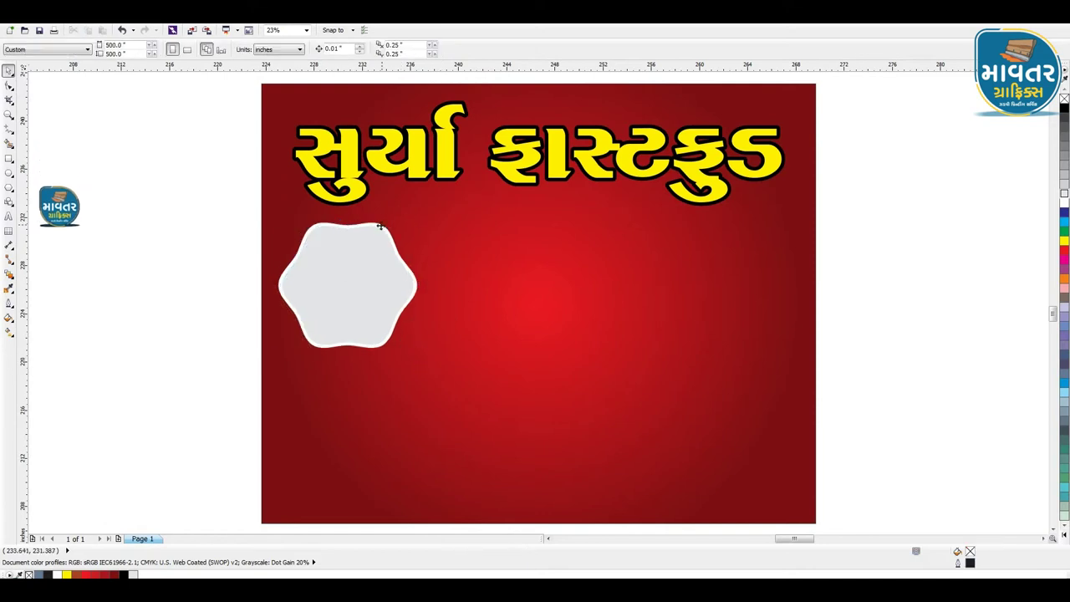
left_click(1064, 240)
left_click_drag(187, 196, 440, 368)
left_click_drag(347, 351, 347, 333)
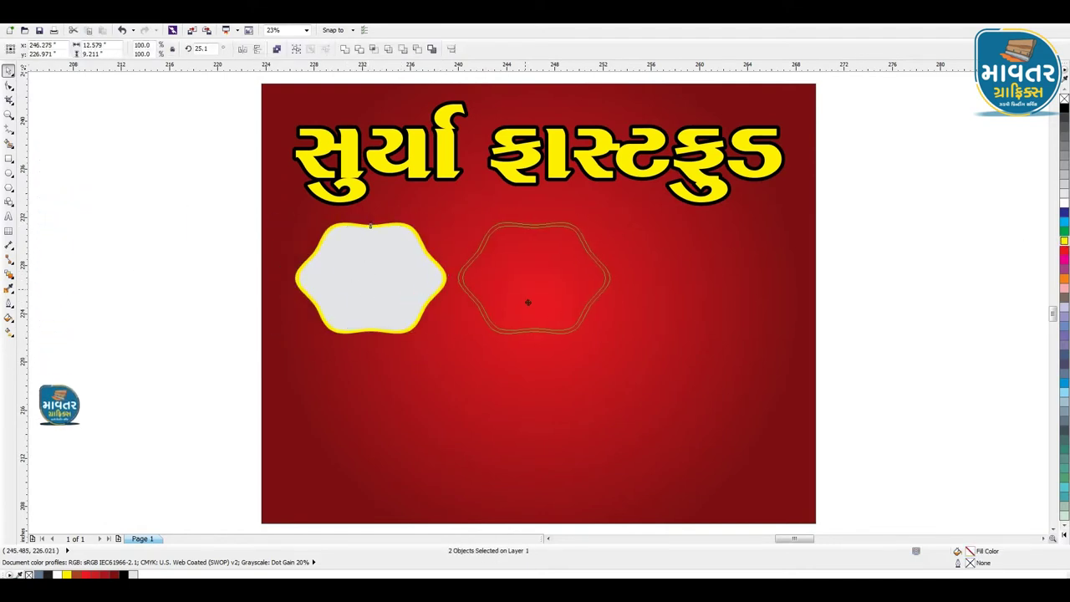
Repeat the bubble into an evenly spaced row of three, group it, and copy the row below.
left_click_drag(347, 277, 506, 278)
left_click_drag(169, 203, 801, 321)
key("ctrl+g")
left_click_drag(740, 246, 740, 397)
left_click(161, 177)
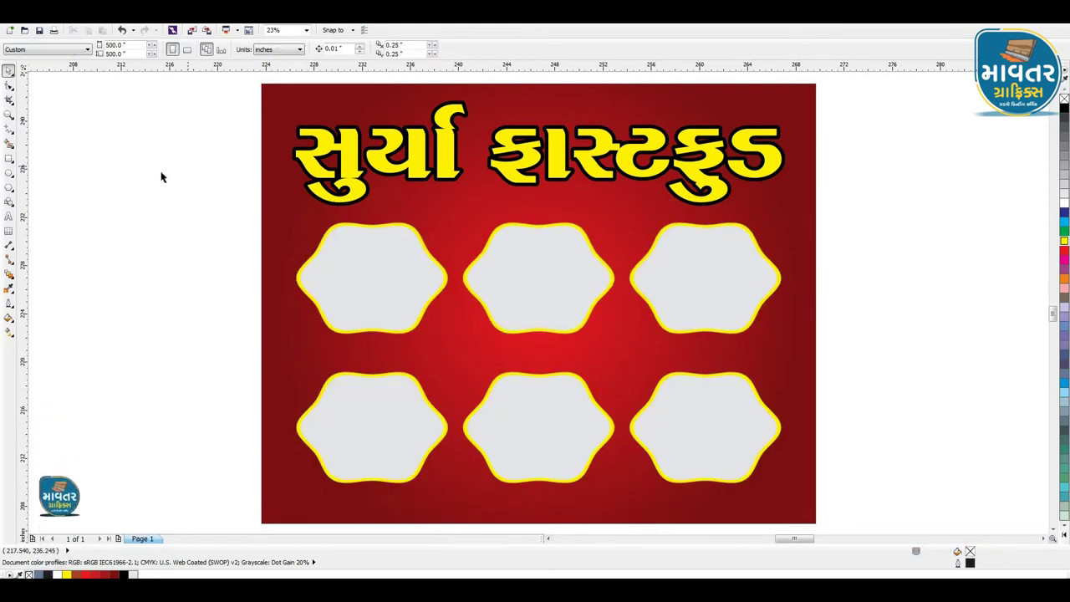
key("ctrl+i")
left_click(275, 368)
Import the Vegetable-Sandwich, Veggie-Pizza-8, Burger, wraps, pastry and Air-Fryer-Garlic-Bread-Featured photos.
left_click(154, 368, "ctrl")
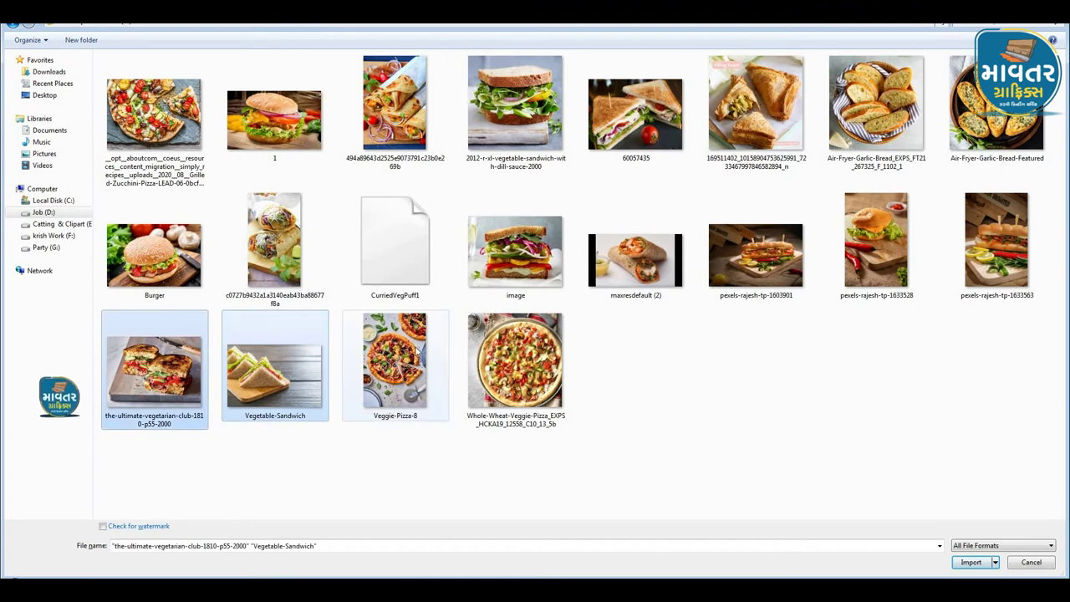
left_click(395, 368, "ctrl")
left_click(154, 251, "ctrl")
left_click(274, 243, "ctrl")
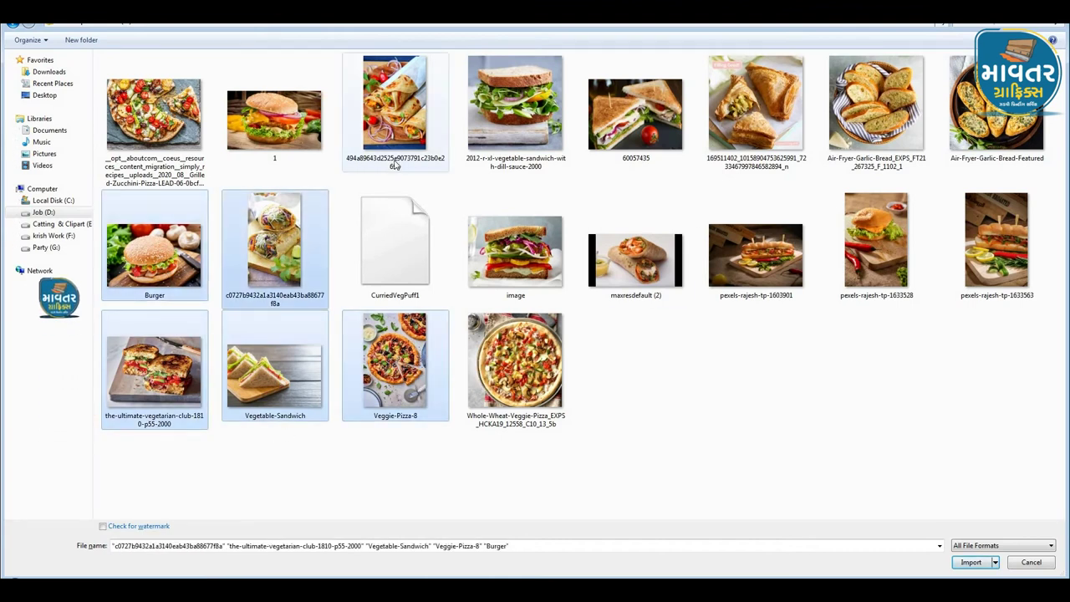
left_click(755, 104, "ctrl")
left_click(986, 140, "ctrl")
key("Return")
Place the imported food photos on and beside the menu board.
left_click_drag(295, 222, 411, 339)
left_click_drag(442, 236, 567, 362)
left_click_drag(565, 218, 684, 297)
left_click_drag(687, 209, 744, 308)
mouse_move(755, 221)
left_mouse_down()
mouse_move(817, 291)
mouse_move(831, 274)
left_mouse_up()
left_click_drag(832, 221, 907, 274)
left_click_drag(789, 276, 843, 357)
Move the sandwich to the top-left bubble and the burger to the bottom-middle, with garlic bread and pastry set aside.
left_click_drag(353, 281, 490, 493)
mouse_move(869, 248)
left_mouse_down()
mouse_move(945, 168)
mouse_move(371, 278)
left_mouse_up()
left_click_drag(505, 300, 909, 283)
mouse_move(625, 258)
left_mouse_down()
mouse_move(717, 322)
mouse_move(705, 277)
mouse_move(539, 428)
left_mouse_up()
left_click_drag(793, 247, 538, 277)
scroll(540, 264, "up", 5)
scroll(553, 247, "down", 3)
Import the club sandwich photo.
key("ctrl+i")
double_click(514, 239)
left_click(354, 220)
Arrange the grilled sandwich, club sandwich, pizza and pastry over their bubbles and delete the wraps photo.
scroll(509, 382, "down", 3)
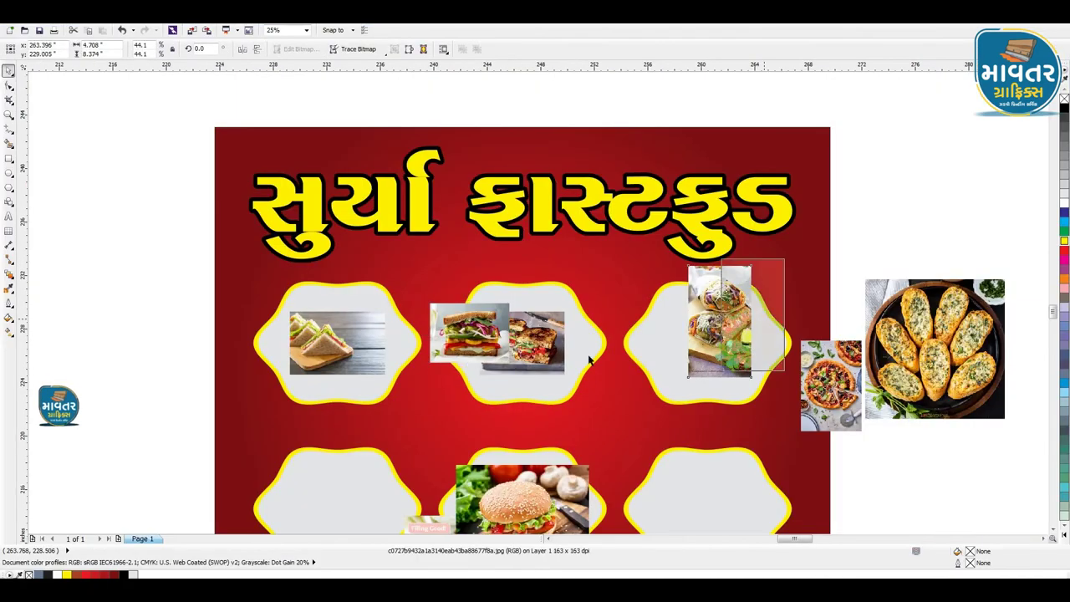
left_click_drag(540, 343, 725, 343)
left_click_drag(469, 332, 523, 341)
left_click(785, 293)
scroll(769, 305, "down", 3)
scroll(746, 434, "up", 4)
left_click_drag(866, 221, 313, 370)
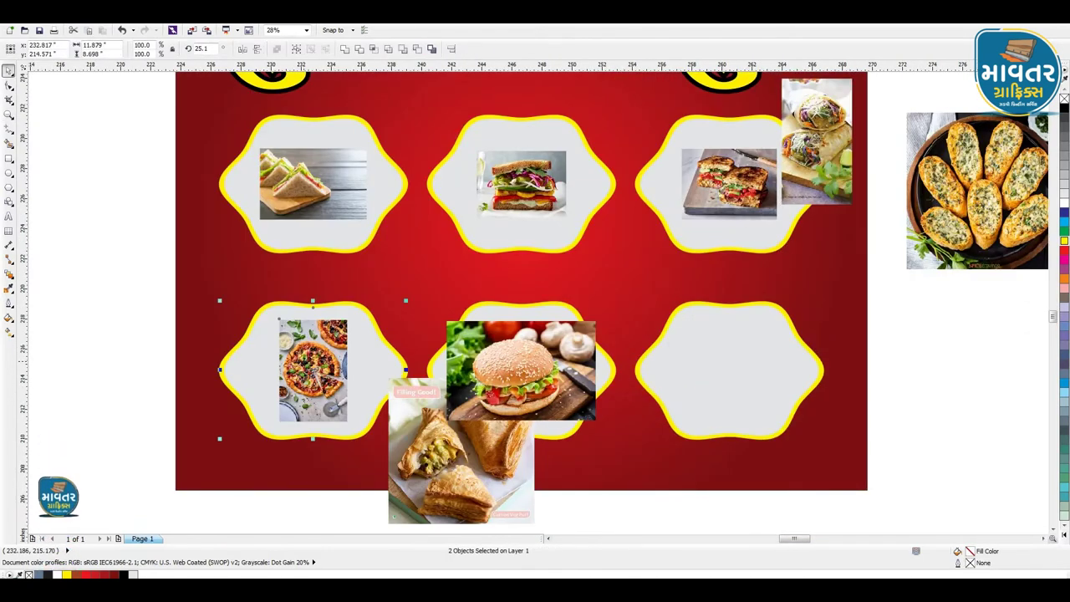
key("ctrl+z")
left_click_drag(767, 368, 768, 368)
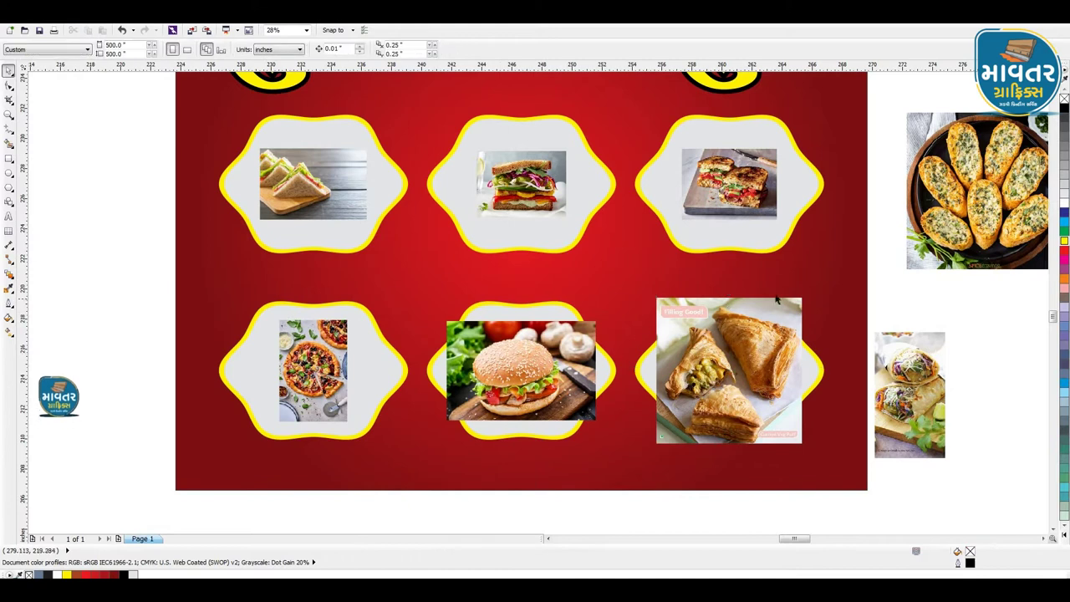
left_click(727, 192)
key("Delete")
Enlarge and PowerClip the sandwich into the top-left bubble and the grilled sandwich into the centre bubble.
left_click(351, 209)
left_click_drag(365, 241, 437, 255)
left_click_drag(335, 184, 346, 215)
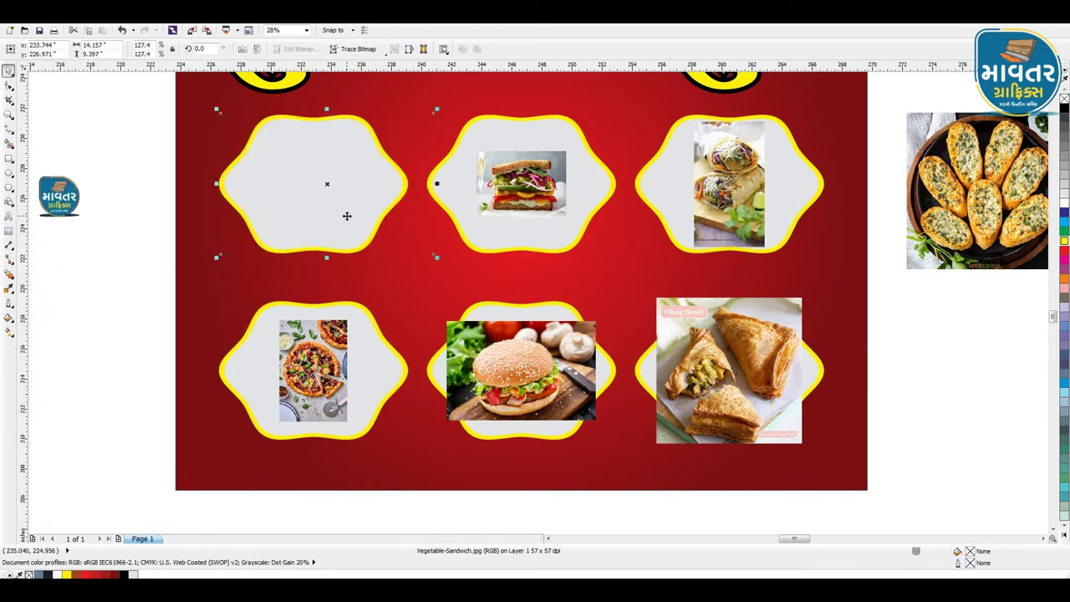
scroll(522, 182, "up", 2)
left_click(519, 297)
left_click_drag(609, 364, 697, 473)
left_click_drag(518, 301, 502, 431)
Import a larger wraps photo and PowerClip it inside the top-right bubble.
left_click(928, 292)
key("ctrl+i")
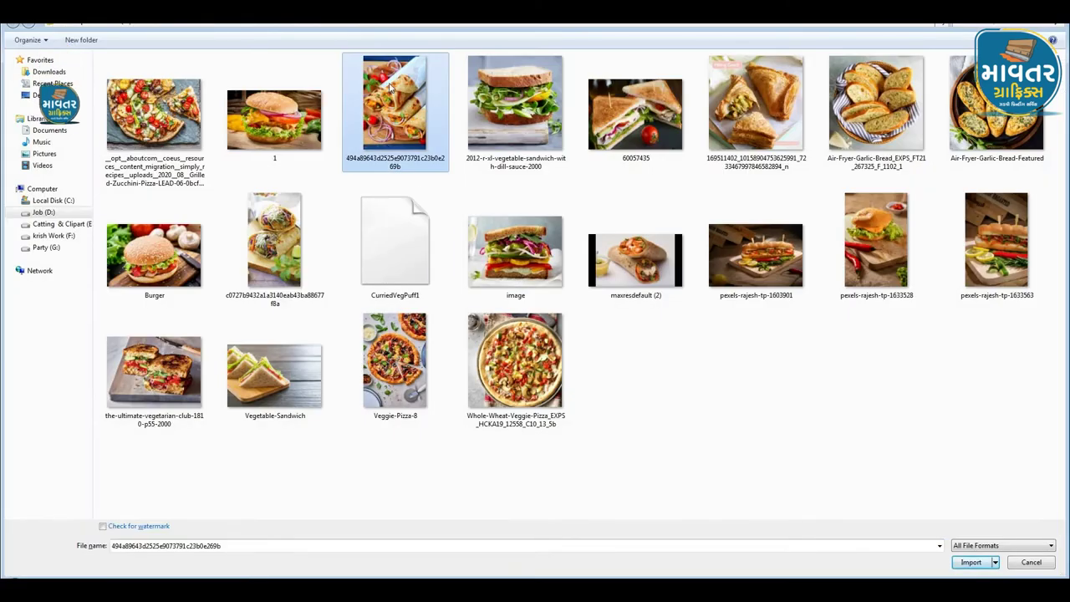
double_click(391, 88)
scroll(777, 250, "down", 2)
left_click(767, 172)
scroll(783, 287, "up", 2)
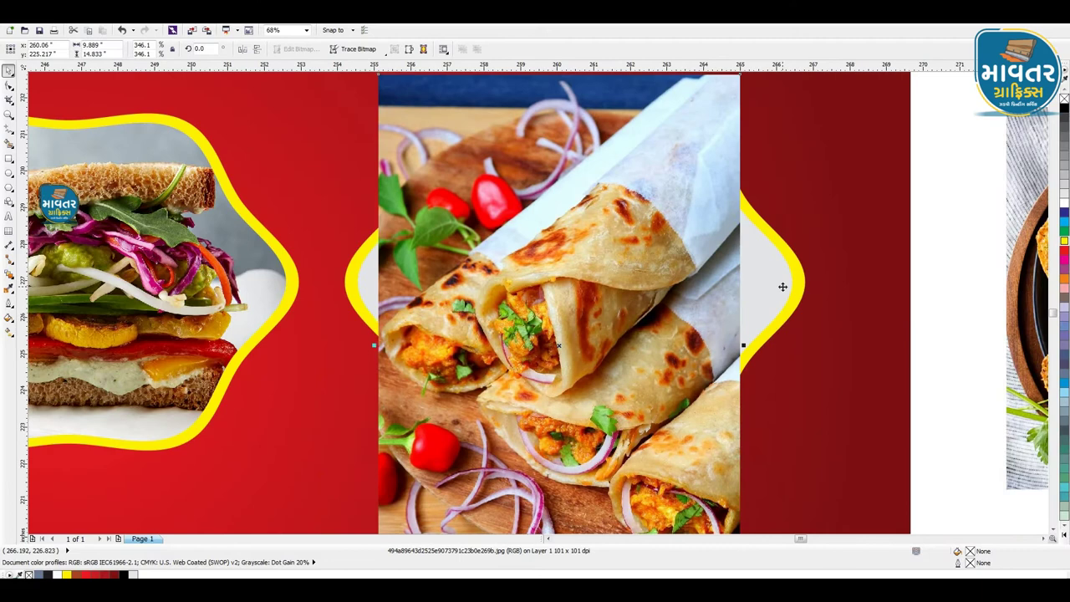
scroll(783, 286, "down", 2)
left_click_drag(769, 382, 755, 353)
left_click_drag(751, 247, 731, 238)
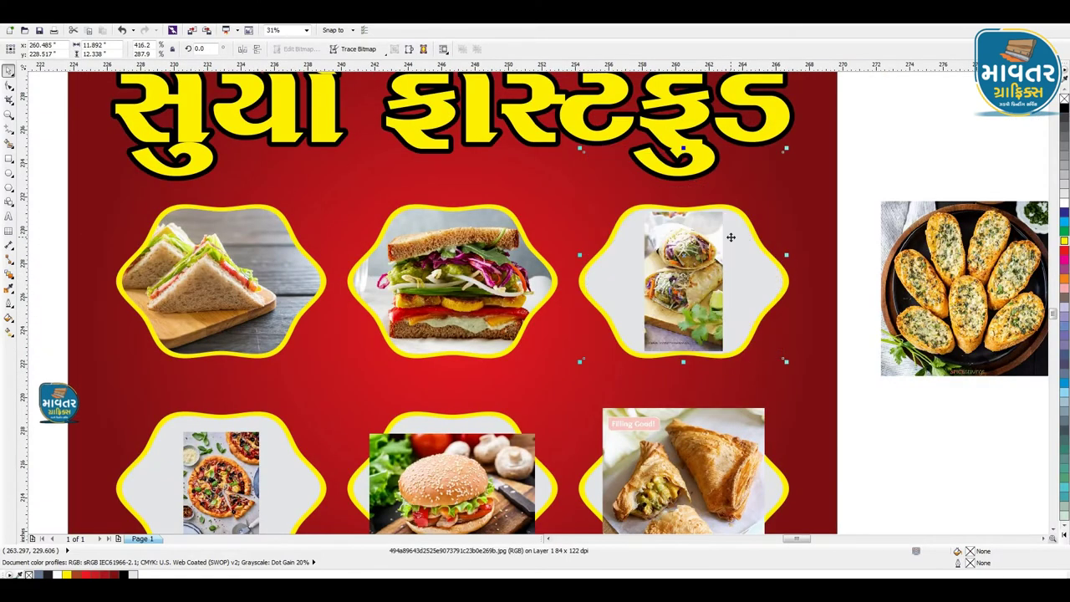
Enlarge the pastry photo and PowerClip it inside the bottom-right bubble.
left_click(684, 471)
scroll(683, 471, "up", 2)
key("space")
left_click_drag(723, 178, 741, 151)
left_click_drag(741, 329, 759, 329)
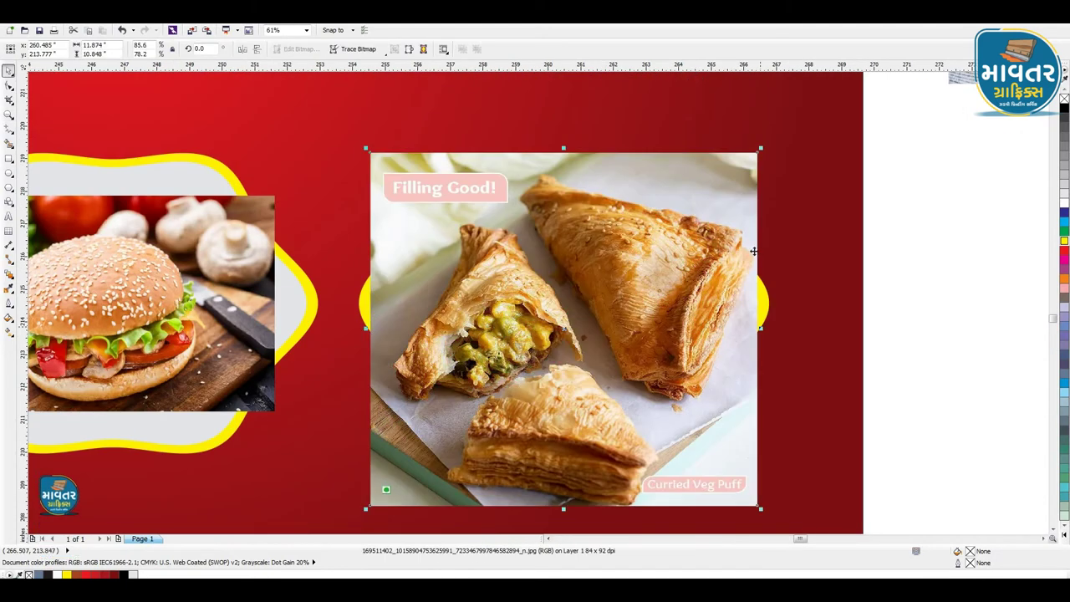
left_click_drag(753, 250, 698, 247)
Enlarge the pizza photo and PowerClip it inside the bottom-left bubble.
key("z")
scroll(663, 505, "down", 5)
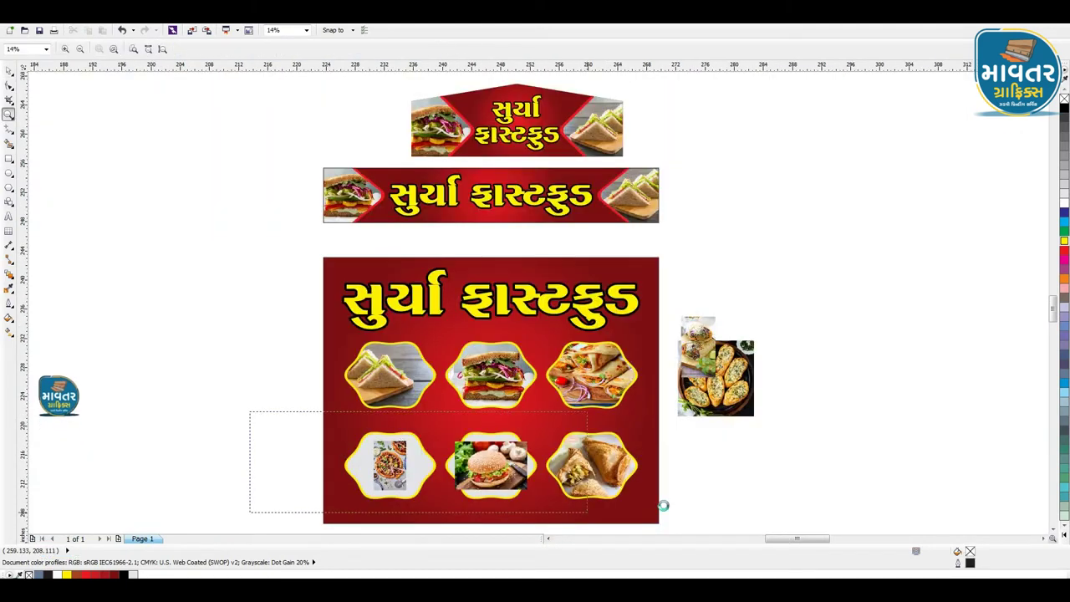
left_click_drag(251, 412, 588, 512)
key("space")
left_click(418, 378)
left_click_drag(423, 385, 491, 485)
left_click_drag(383, 173, 389, 310)
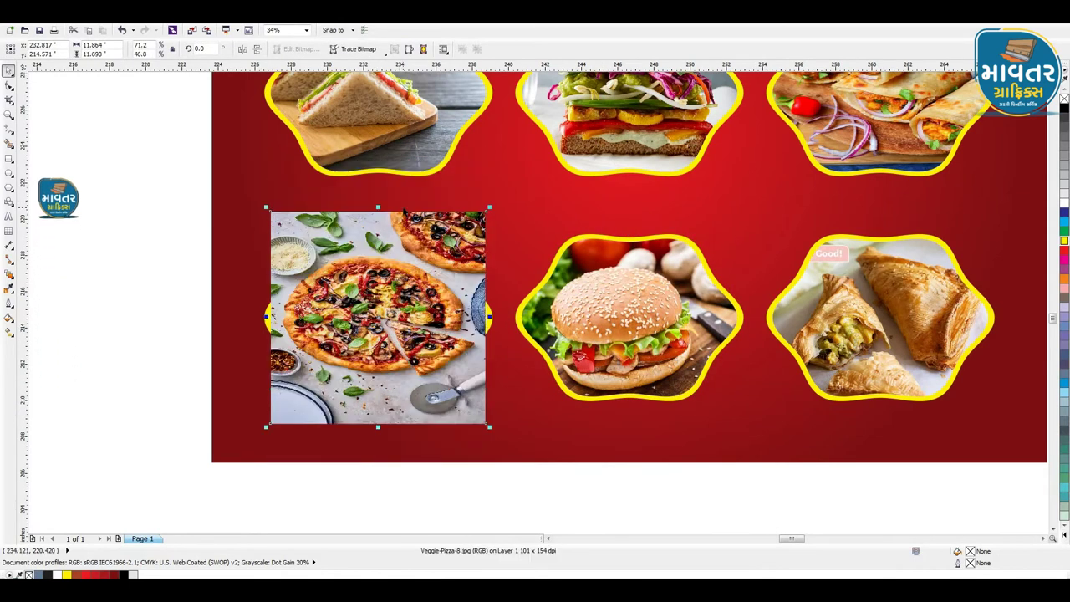
left_click(791, 257)
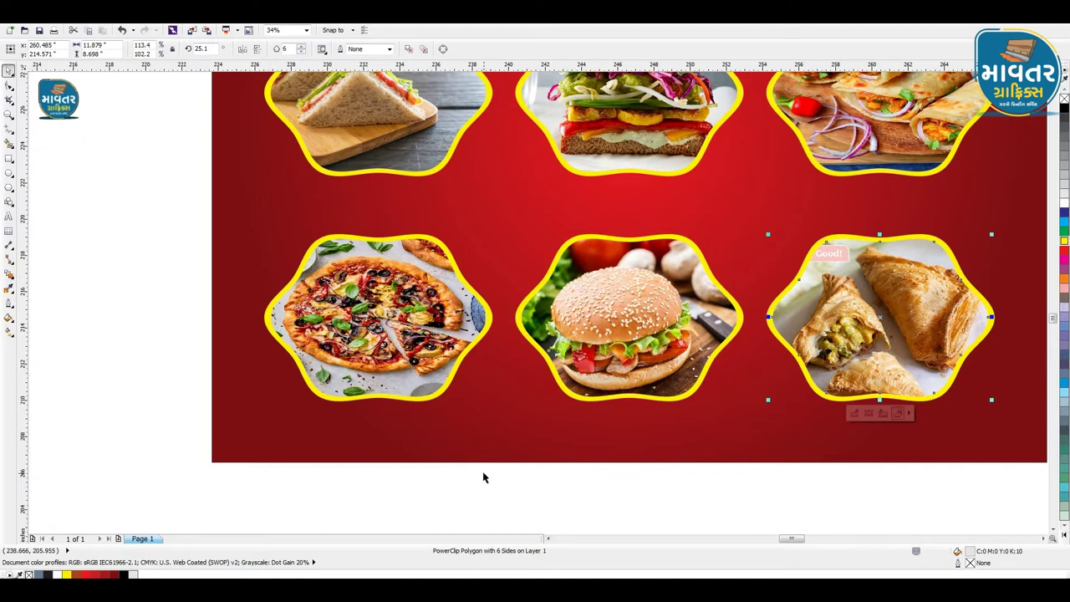
left_click(483, 478)
scroll(189, 310, "down", 3)
scroll(189, 310, "down", 1)
Set the text font to EKLG13B Gujarati.
scroll(519, 375, "up", 1)
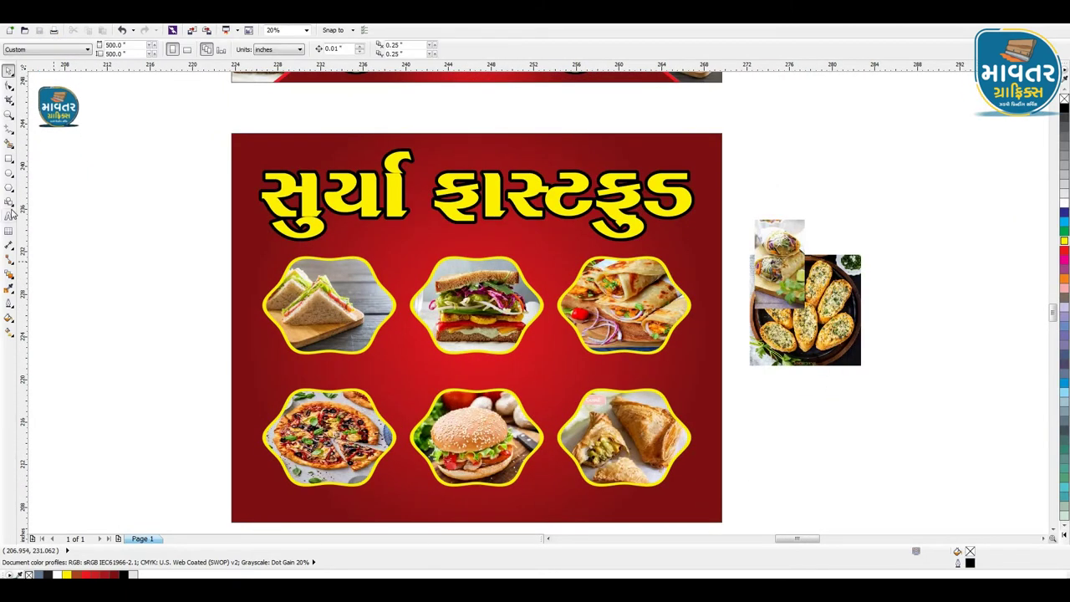
left_click(9, 215)
left_click(319, 48)
left_click(251, 75)
type("સેન્ડવીચ")
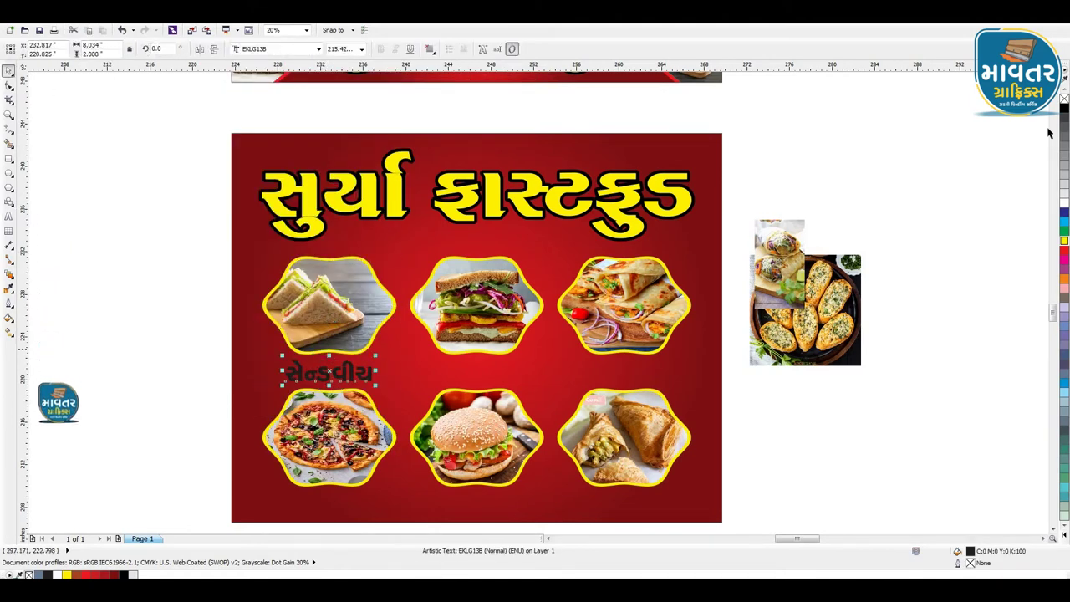
Copy the sandwich label under the next photos, retyping them as the grilled sandwich and હોટ ડોગ.
key("F8")
left_click(475, 372)
key("ctrl+v")
key("ctrl+a")
key("Delete")
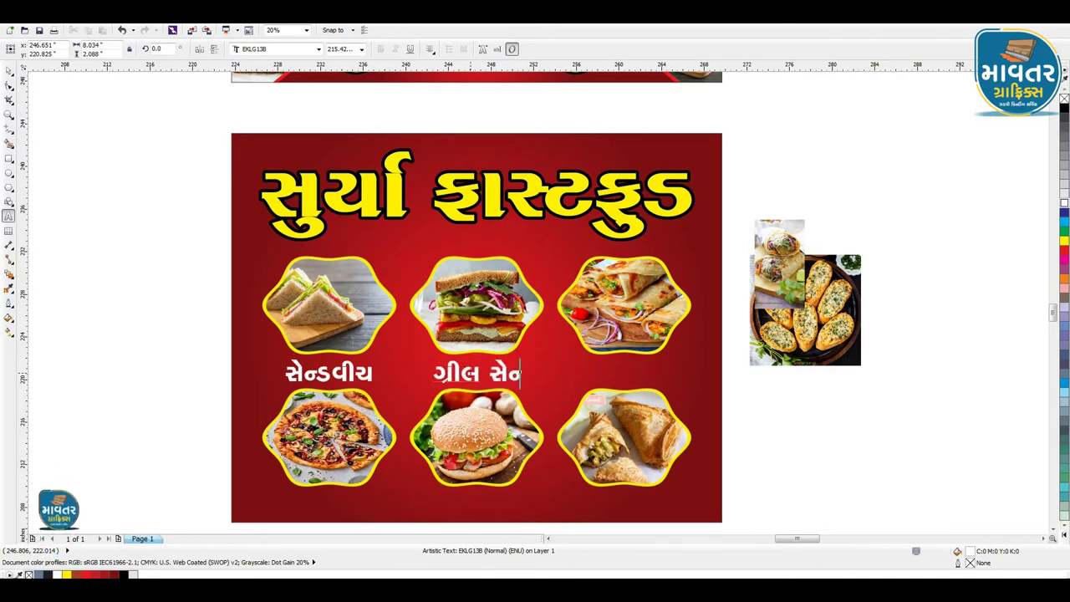
type("્ડવીચ")
key("ctrl+v")
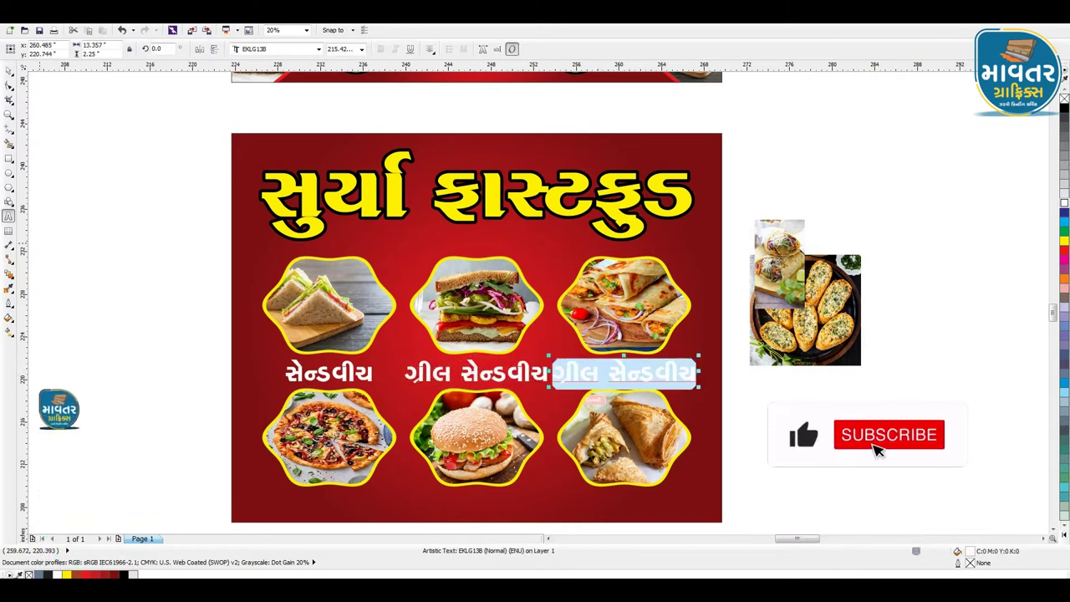
type("હોટ ડોગ")
Copy the top-row labels under the bottom row and retype them as પીઝા, બર્ગર and પફ.
key("ctrl+space")
left_click_drag(711, 355, 251, 389)
key("ctrl+d")
double_click(328, 501)
type("પિ")
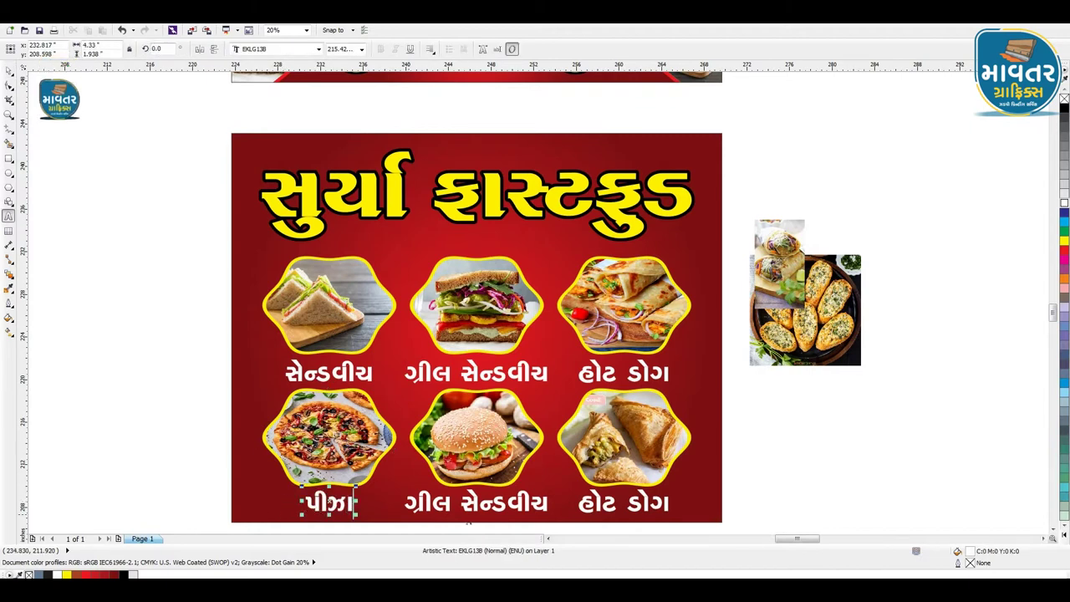
double_click(477, 502)
type("બ")
double_click(595, 500)
type("પફ")
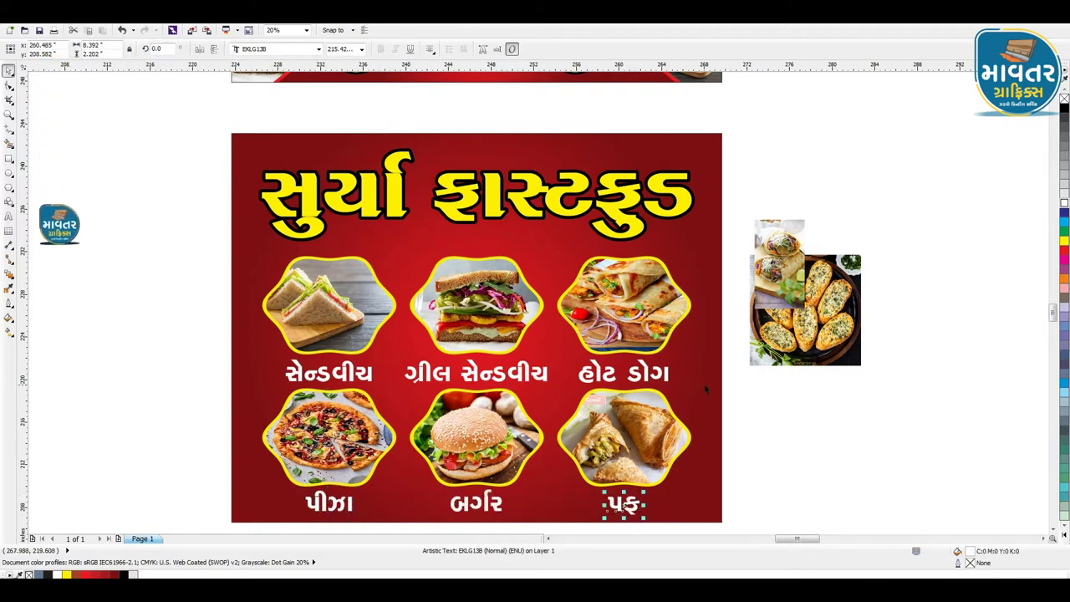
Check the top-row labels, including હોટ ડોગ and ગ્રીલ સેન્ડવીચ, then deselect.
scroll(172, 232, "up", 1)
left_click_drag(198, 184, 955, 382)
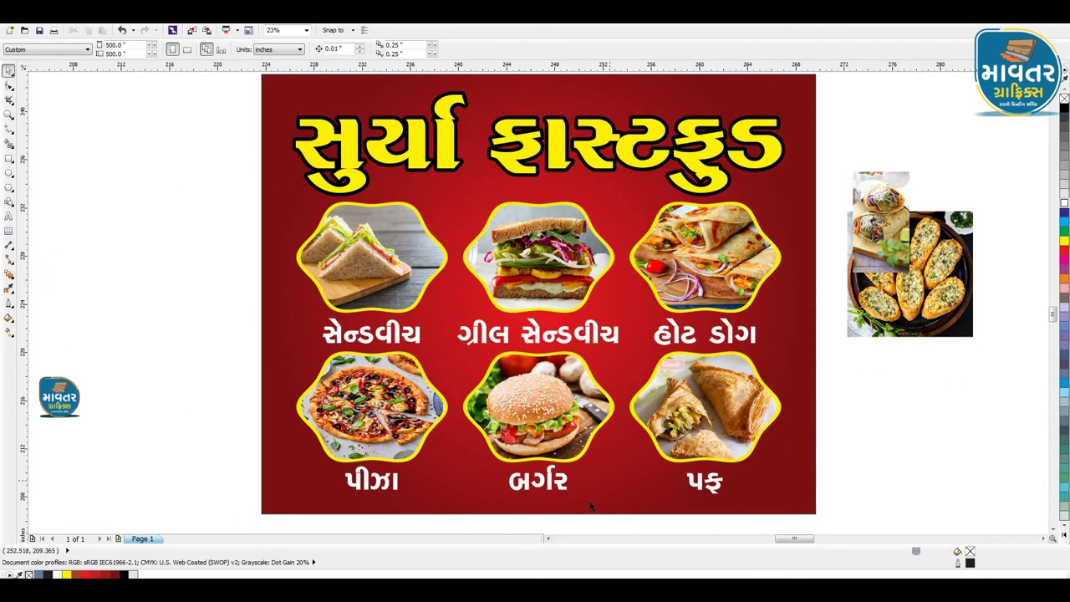
left_click(746, 333)
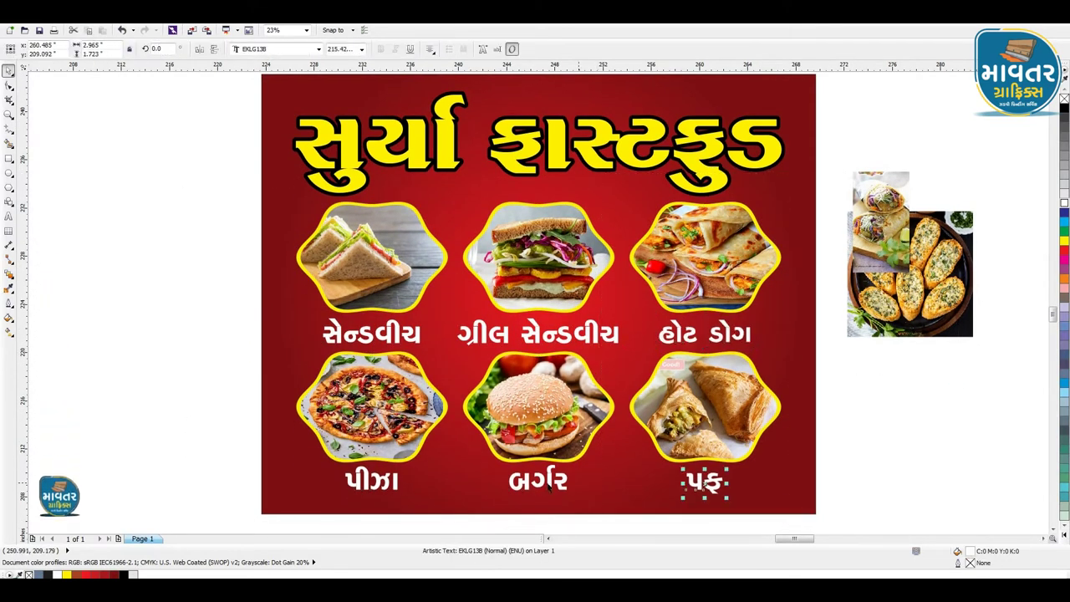
left_click(485, 332)
key("Escape")
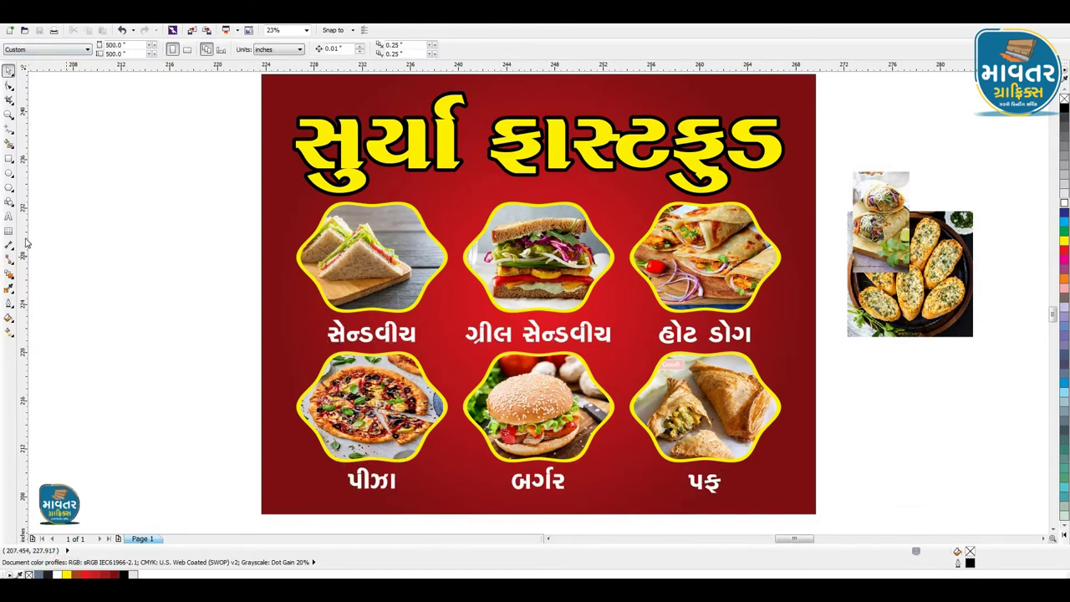
Draw a vertical straight line between the first two top-row labels.
left_click(9, 129)
left_click(456, 350)
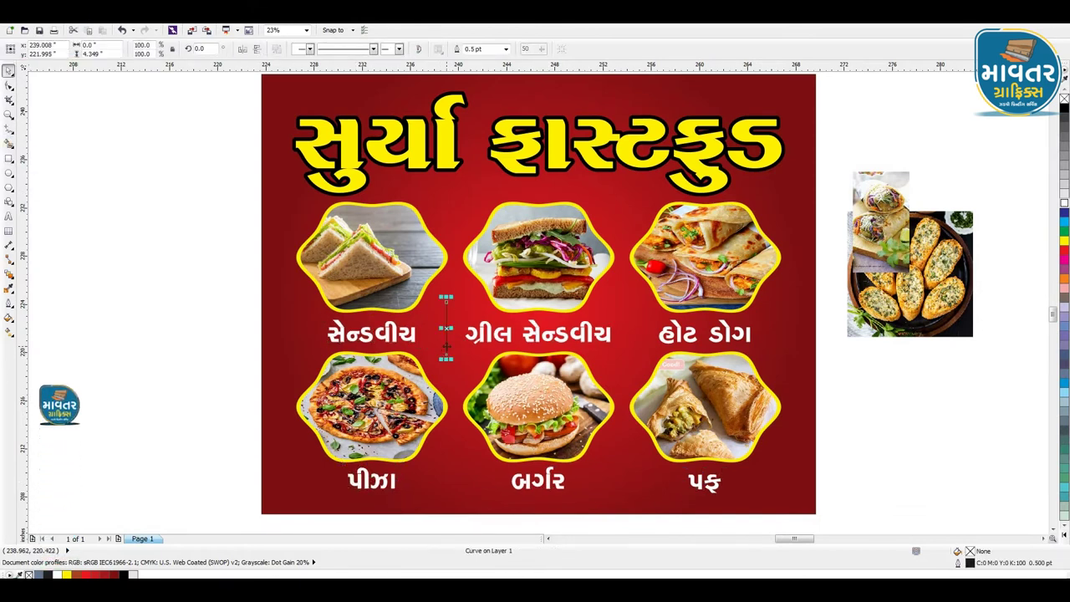
key("F10")
scroll(445, 377, "up", 2)
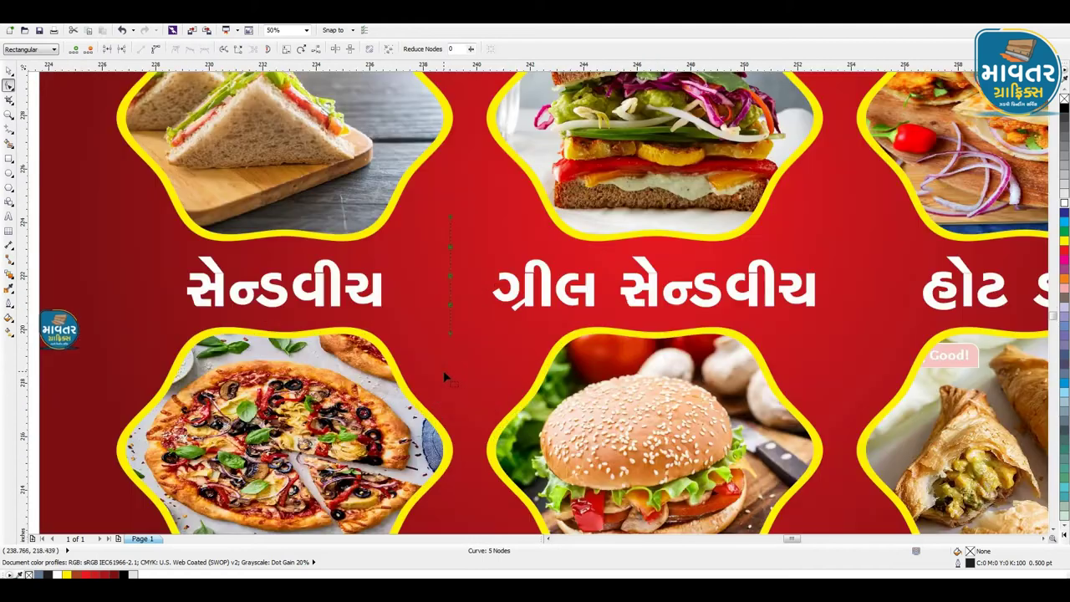
Zigzag the line with Zipper distortion at higher frequency and set its outline to 8 pt.
left_click(9, 204)
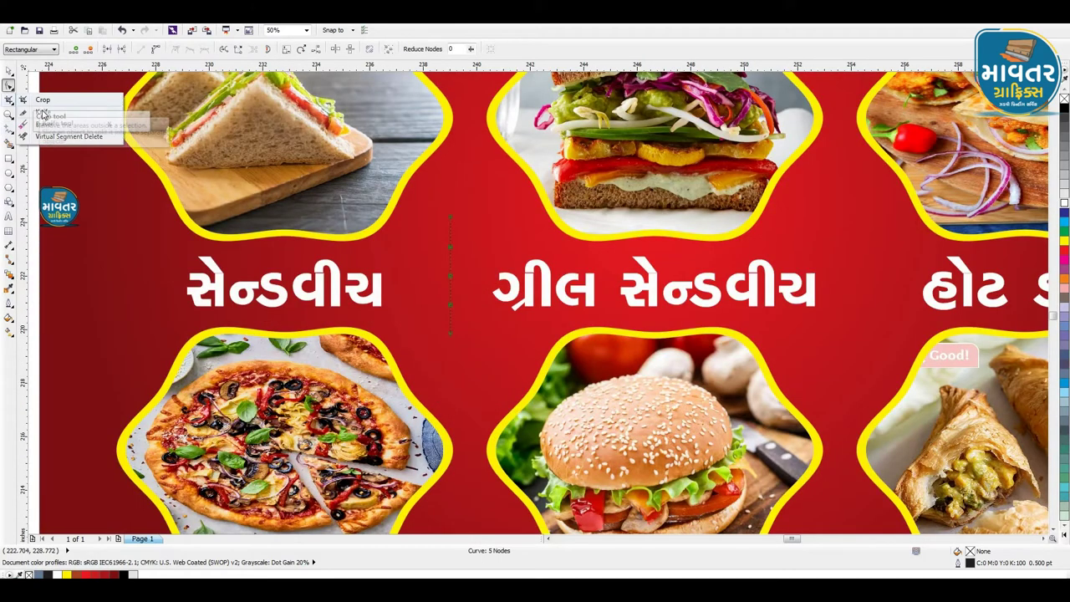
left_click(9, 274)
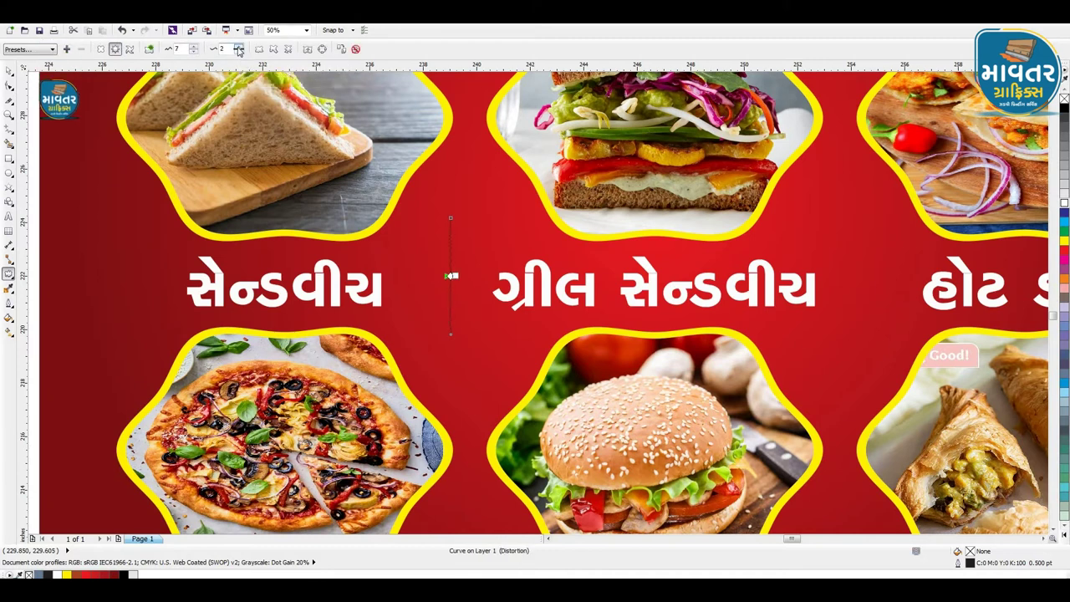
key("F12")
left_click(473, 234)
left_click(455, 329)
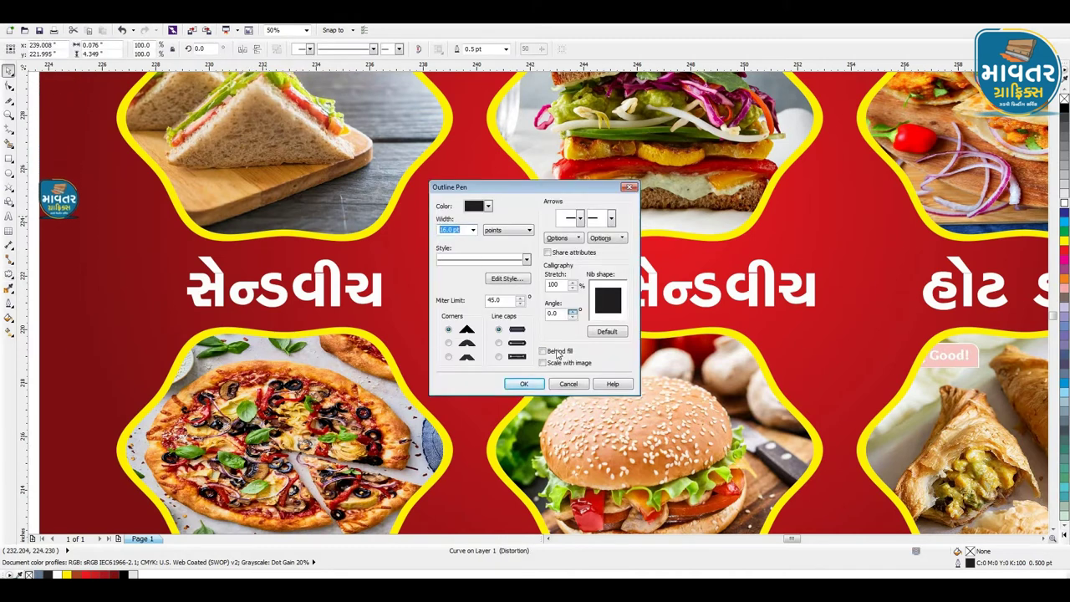
left_click(518, 382)
left_click(8, 273)
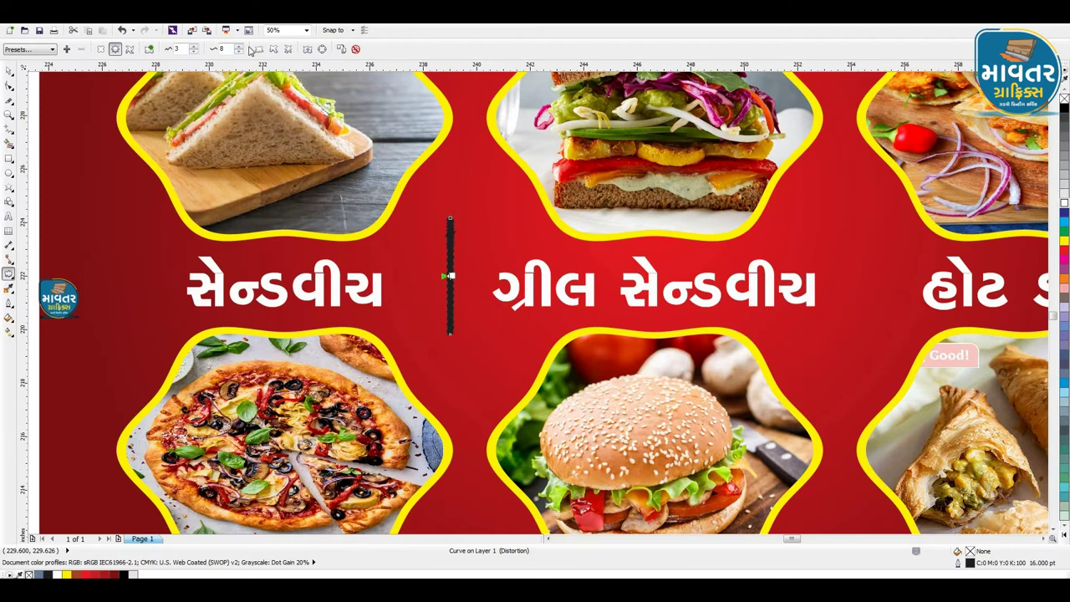
left_click(196, 47)
key("F12")
left_click(519, 382)
key("space")
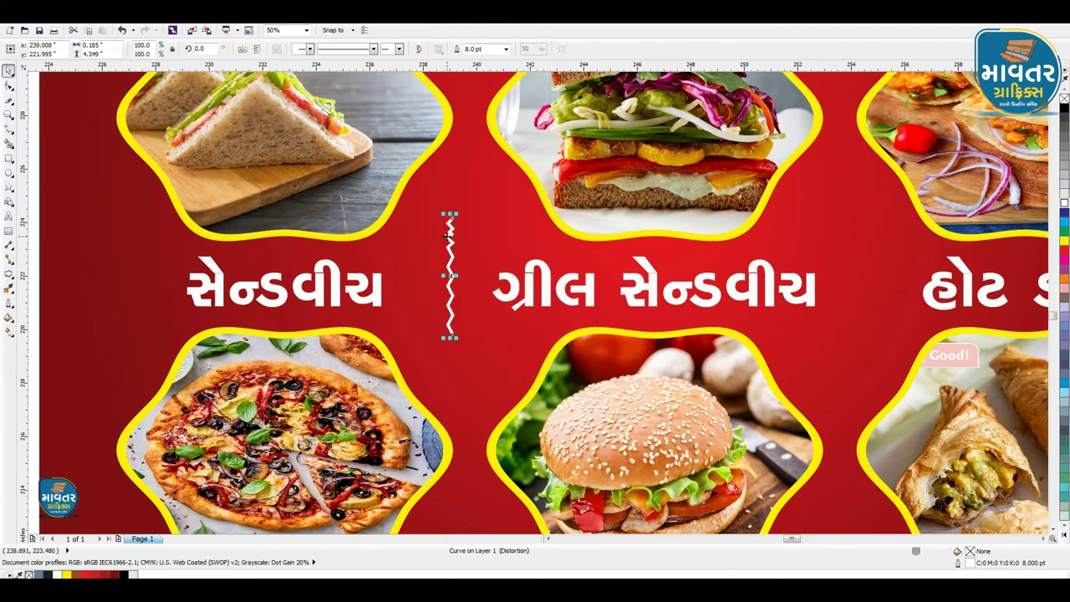
left_click(452, 262, "shift")
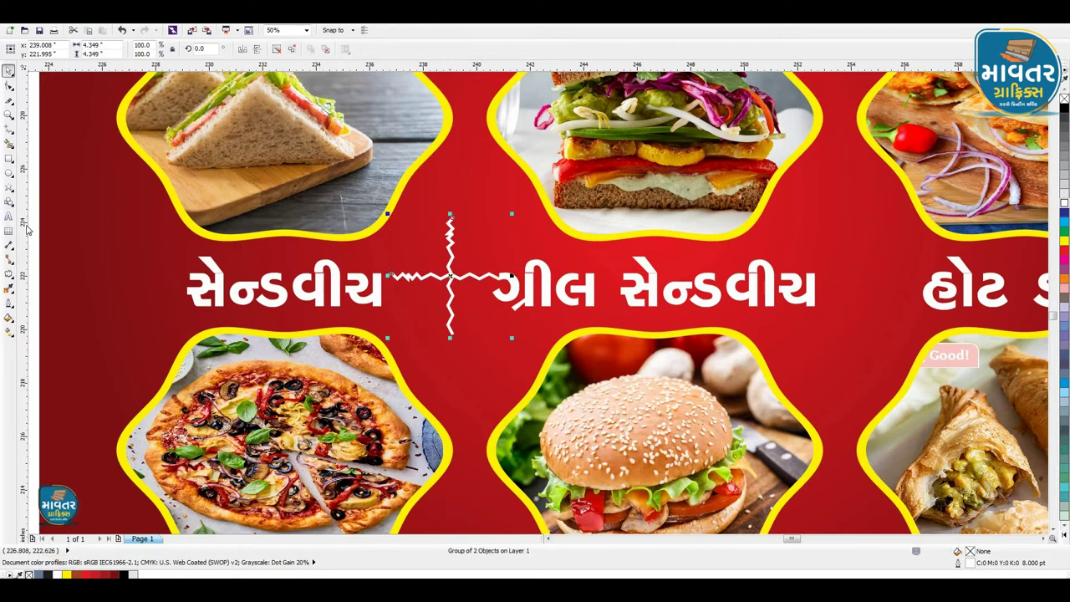
Add a small circle at the zigzag crossing, distorted with Zipper and then Twister.
left_click(9, 173)
left_click_drag(431, 256, 469, 295)
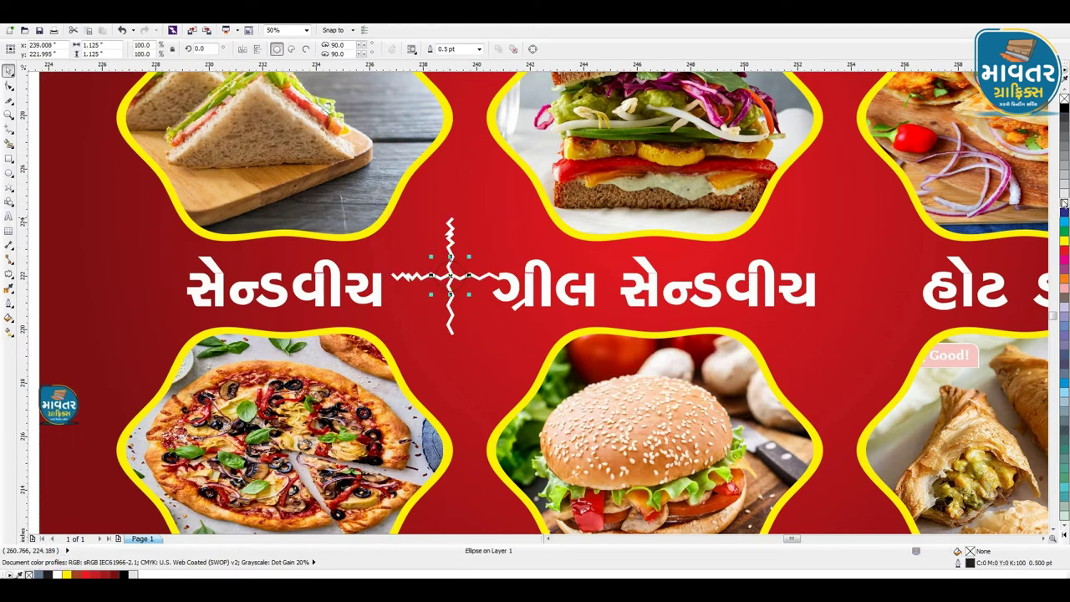
left_click(8, 273)
left_click(116, 48)
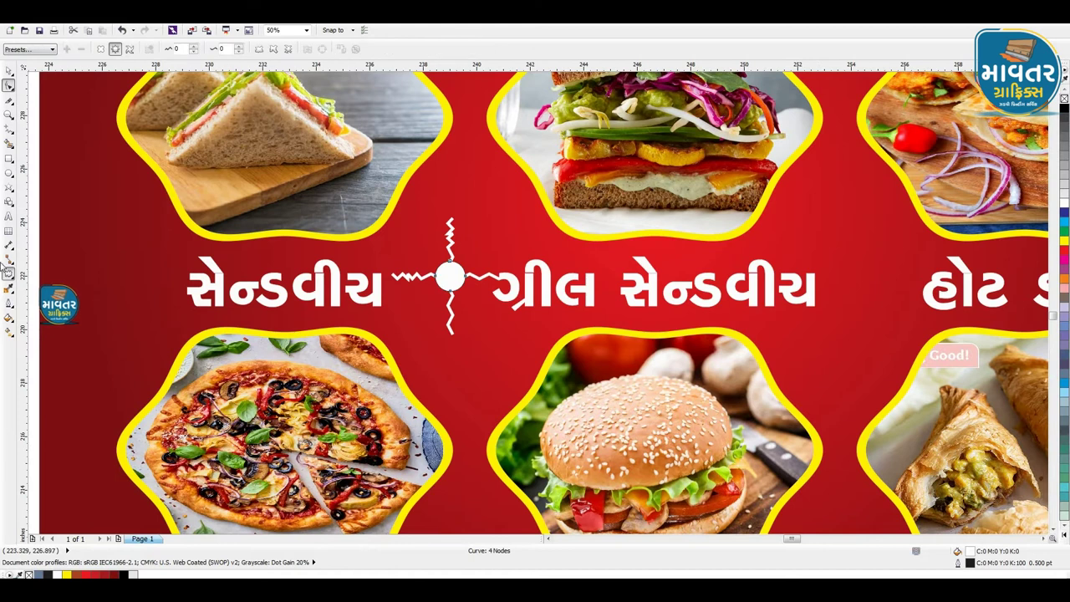
left_click(194, 53)
left_click(194, 49)
left_click(131, 49)
left_click(223, 47)
left_click(261, 47)
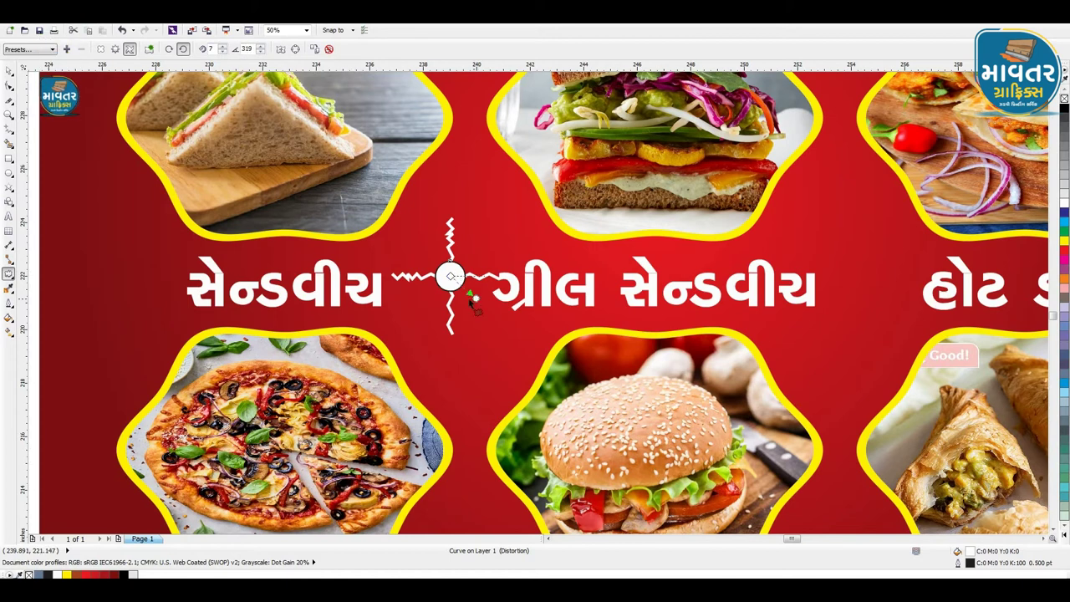
key("space")
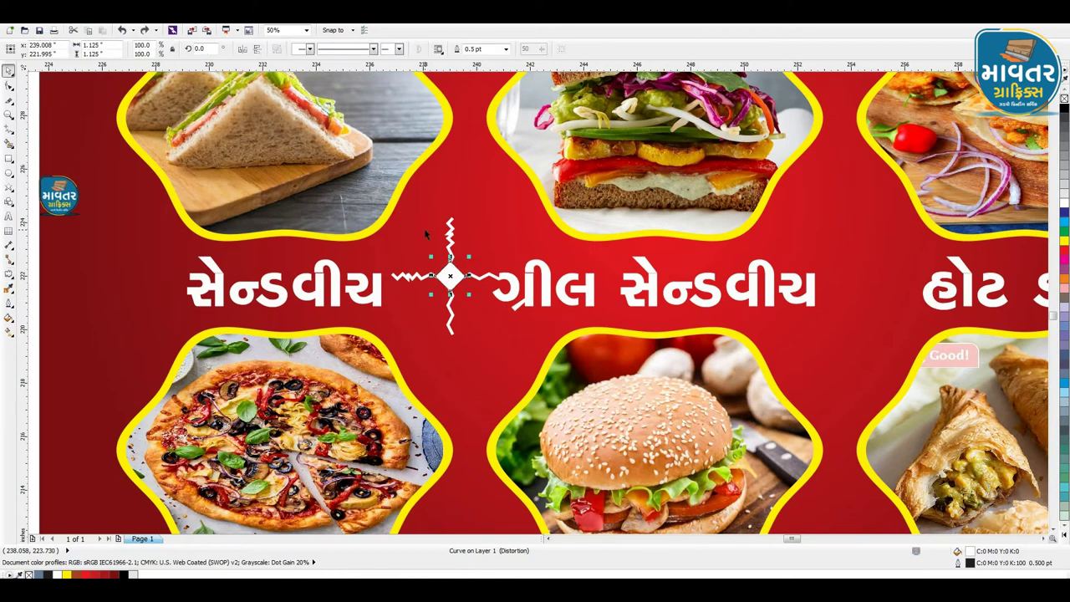
Shrink the finished zigzag ornament to about 60% size.
left_click(463, 282)
left_click_drag(512, 213, 488, 237)
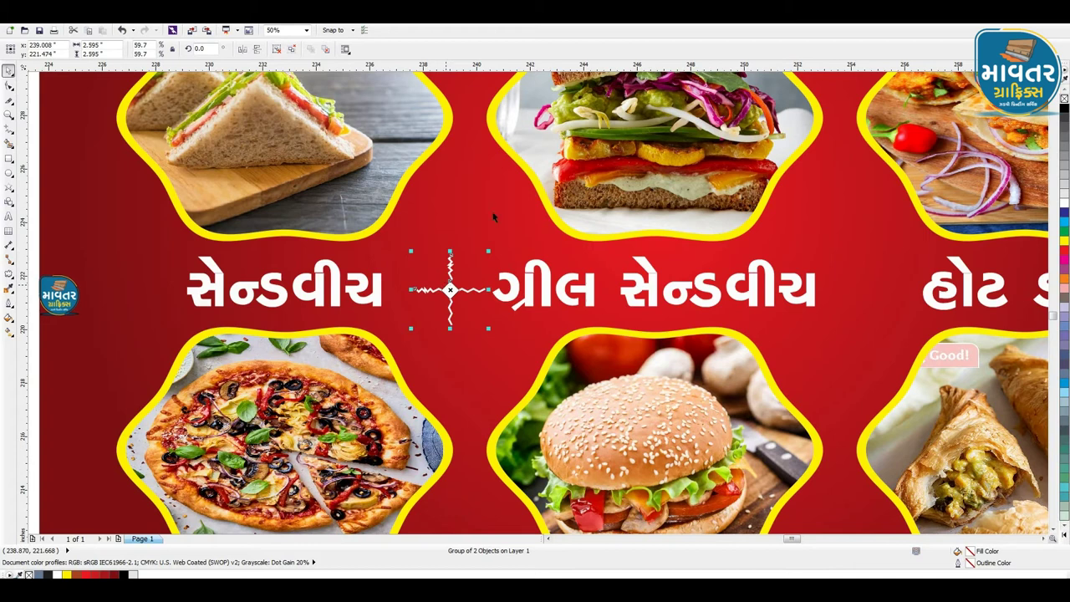
left_click(389, 109, "shift")
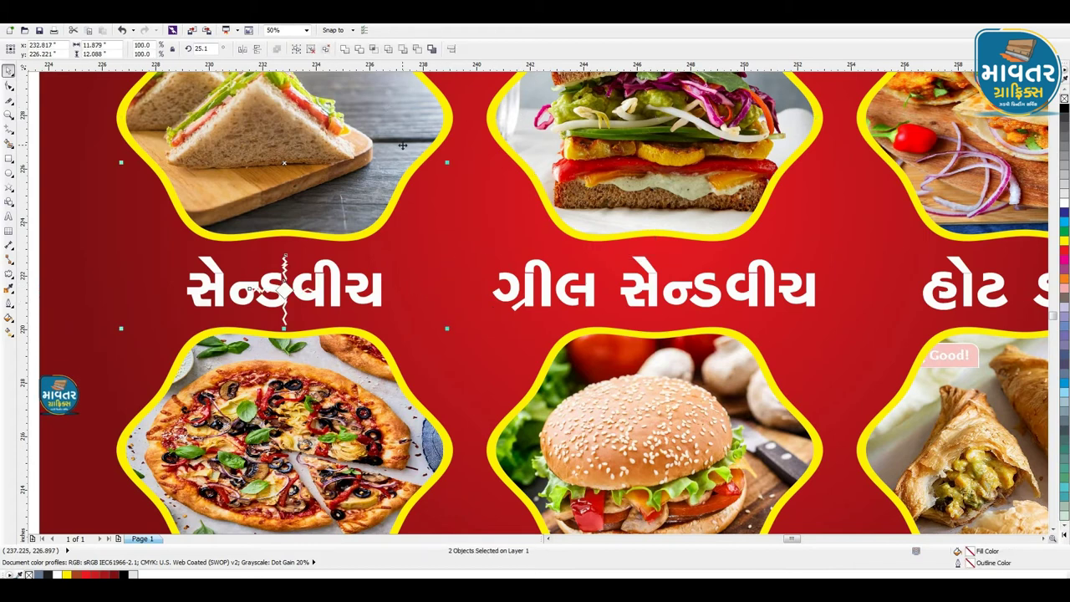
scroll(464, 288, "down", 3)
left_click(198, 253)
scroll(413, 226, "up", 1)
Squeeze the ગ્રીલ સેન્ડવીચ label narrower to fit between the ornaments.
left_click(413, 224)
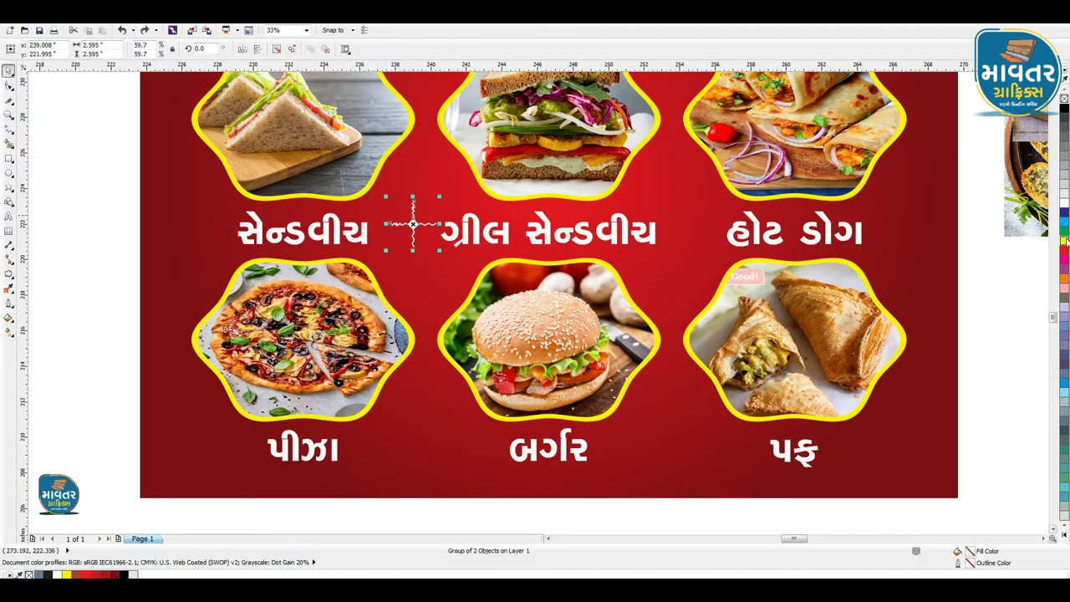
left_click(413, 226, "shift")
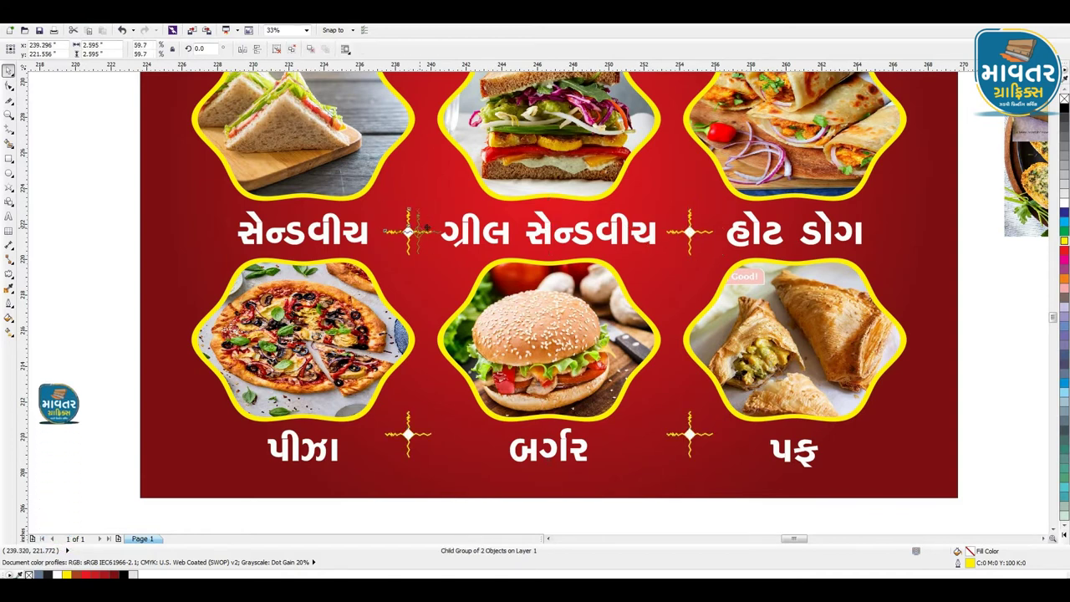
left_click(456, 169, "shift")
left_click_drag(704, 231, 650, 234)
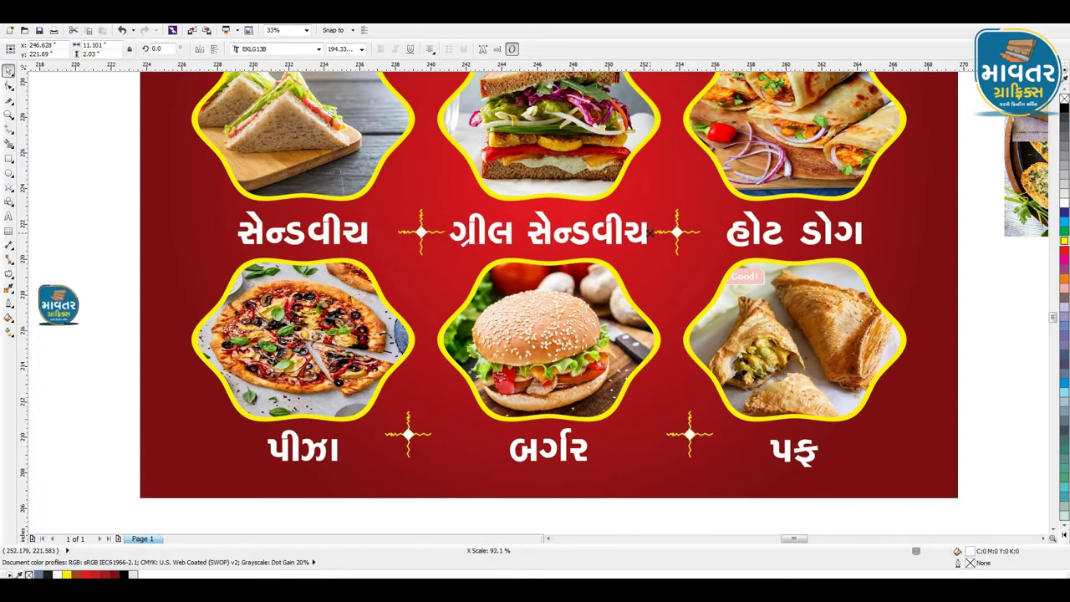
Move the bottom-row ornaments beside the બર્ગર label.
left_click_drag(690, 434, 652, 451)
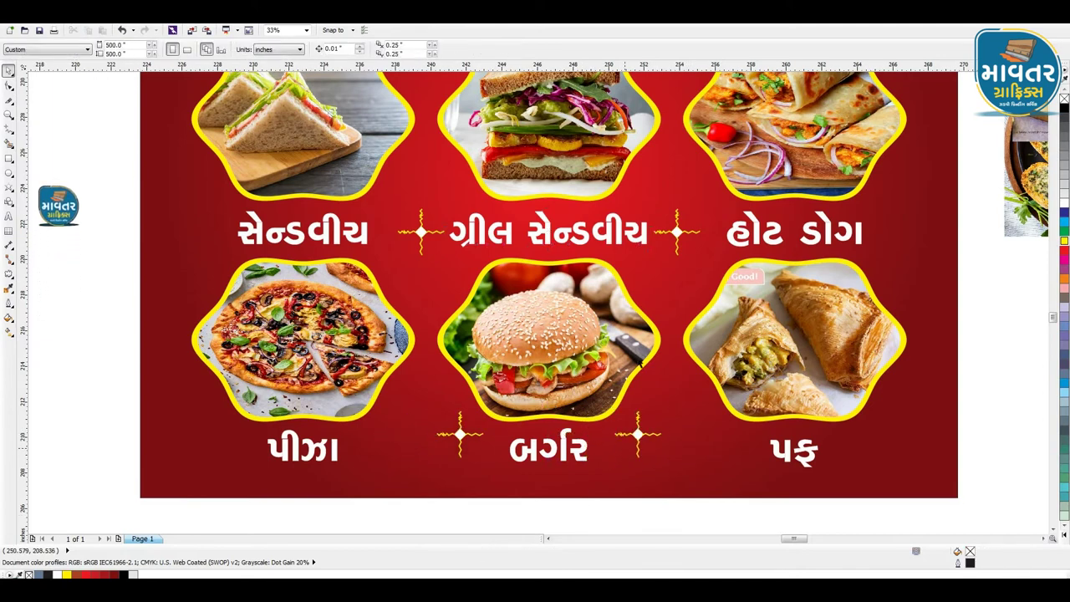
scroll(419, 320, "up", 2)
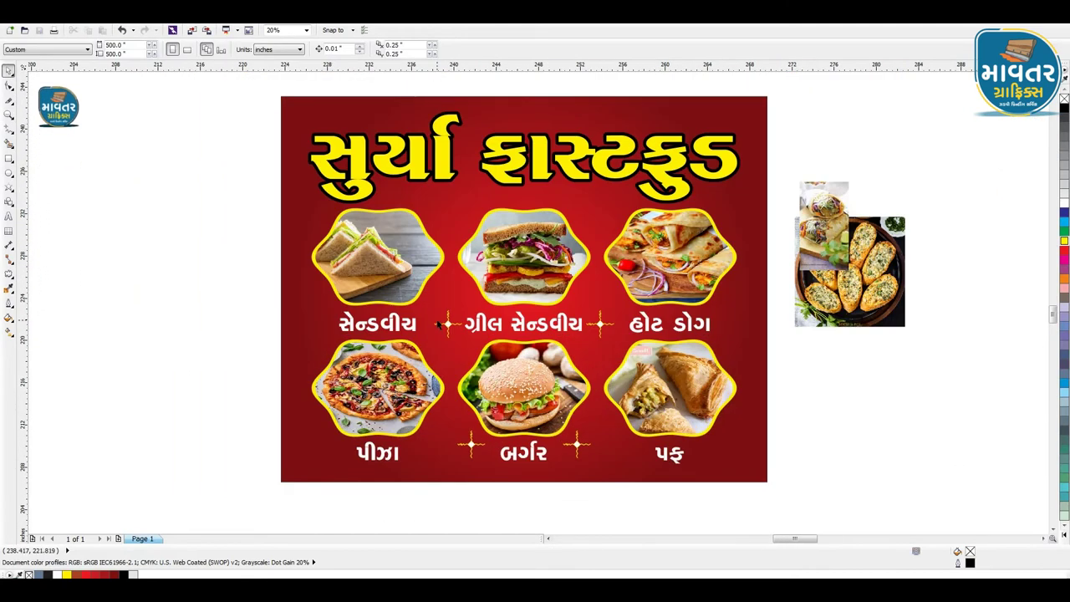
scroll(438, 325, "down", 2)
scroll(292, 365, "up", 1)
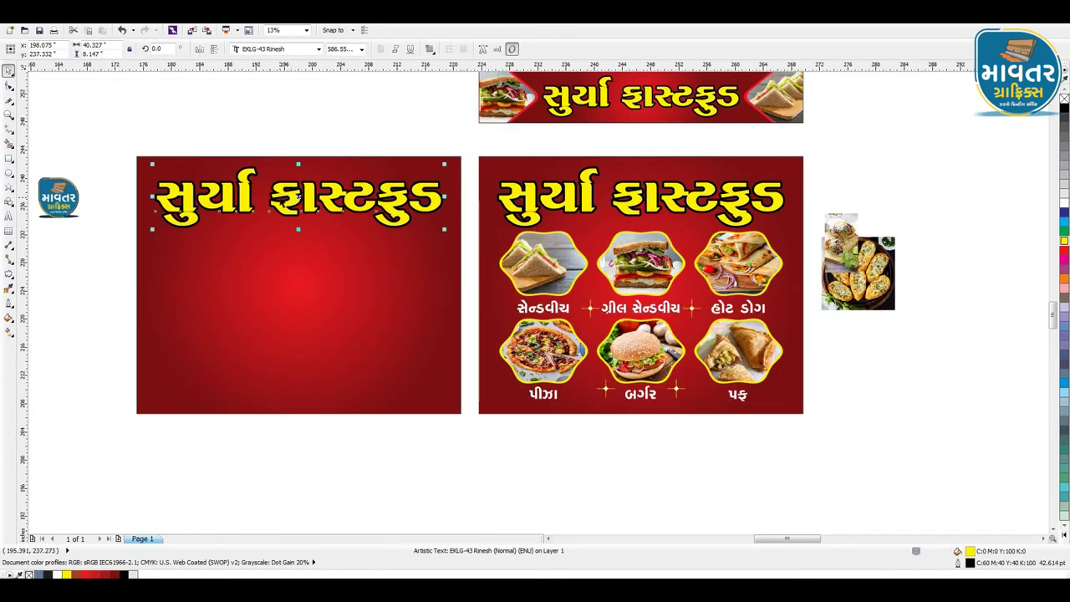
Remove the title from the copied board and narrow its red background to 29 inches.
key("Delete")
left_click(222, 277)
type("29.5")
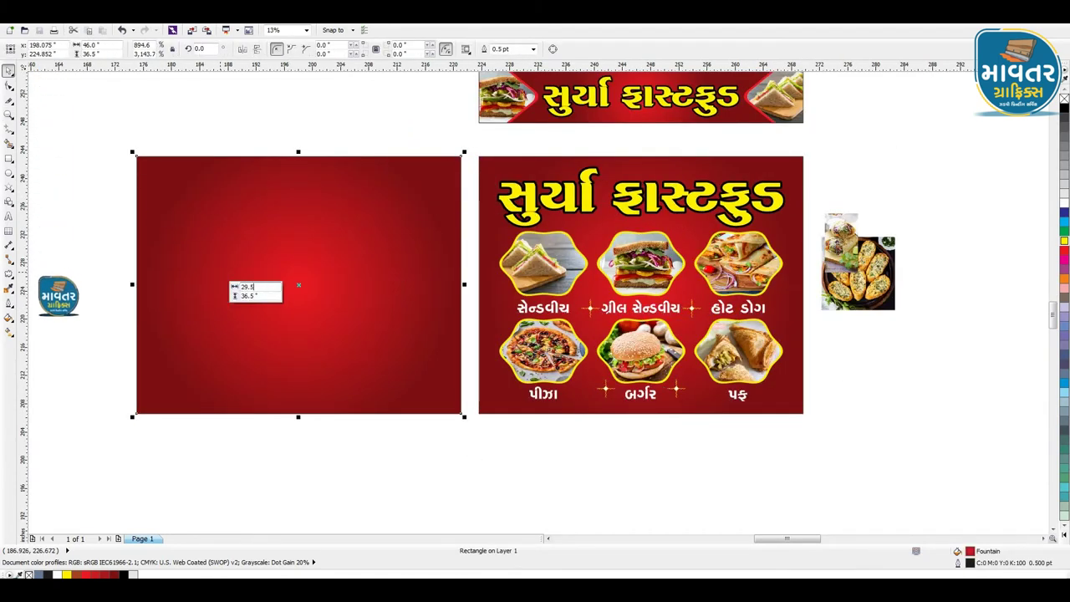
key("Return")
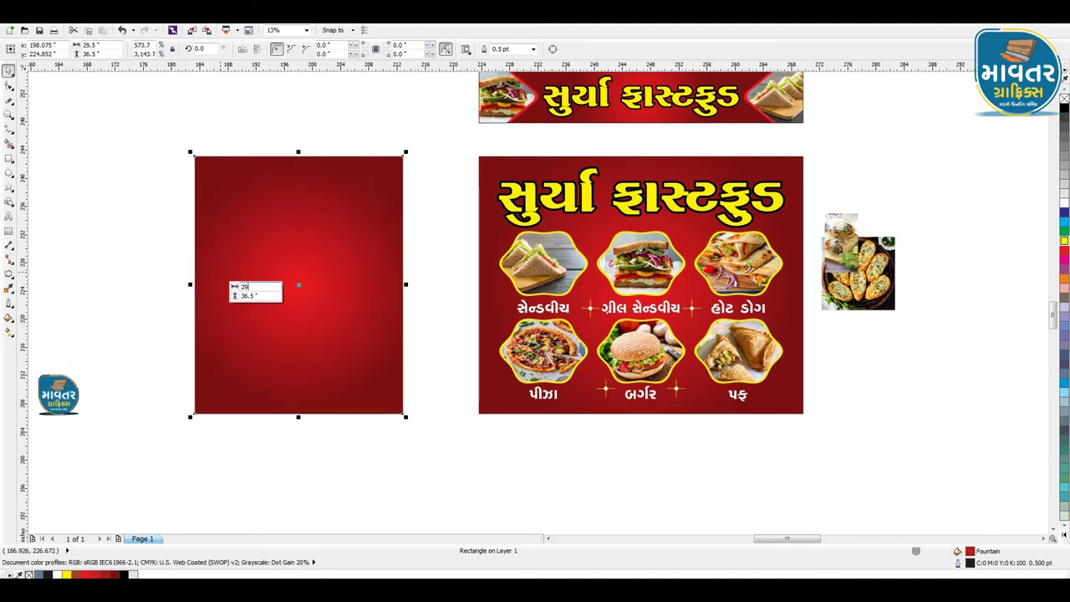
key("Escape")
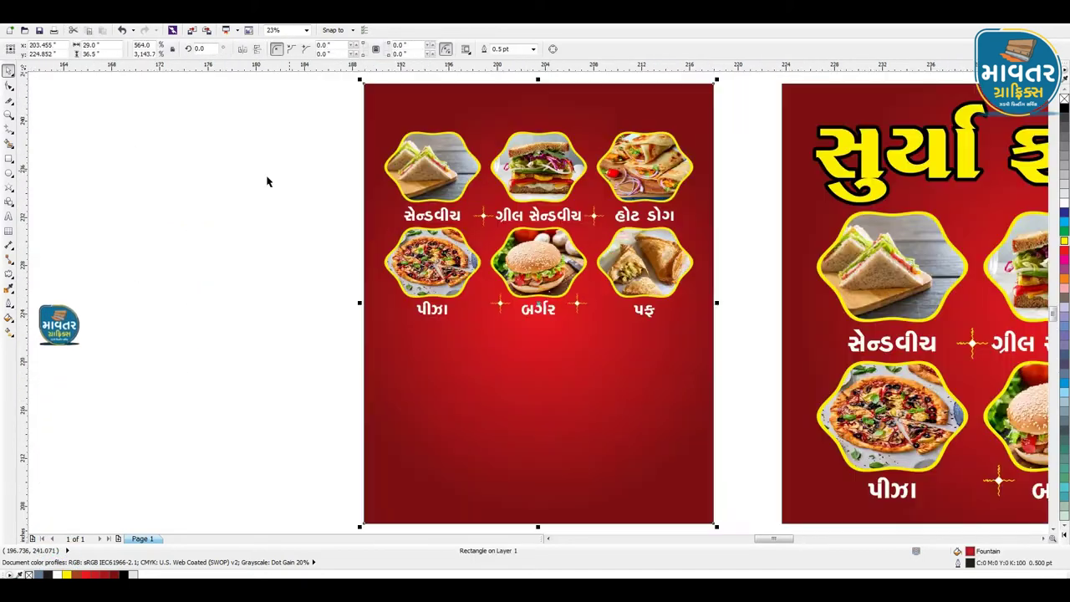
Copy a row of food photos as a third row and spread the rows down the board.
left_click_drag(539, 122, 539, 117)
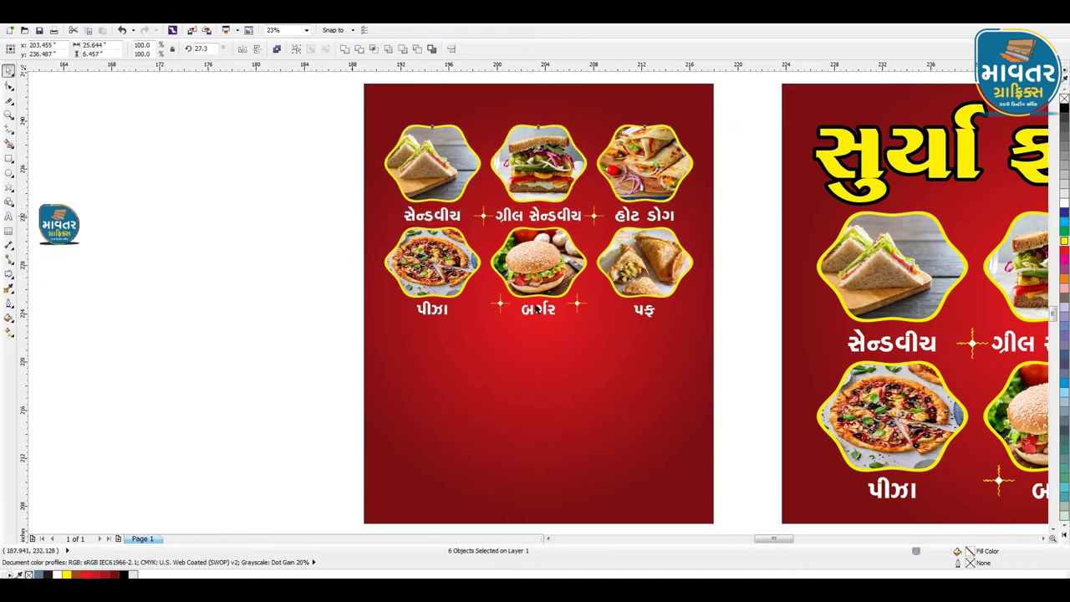
left_click_drag(747, 305, 738, 231)
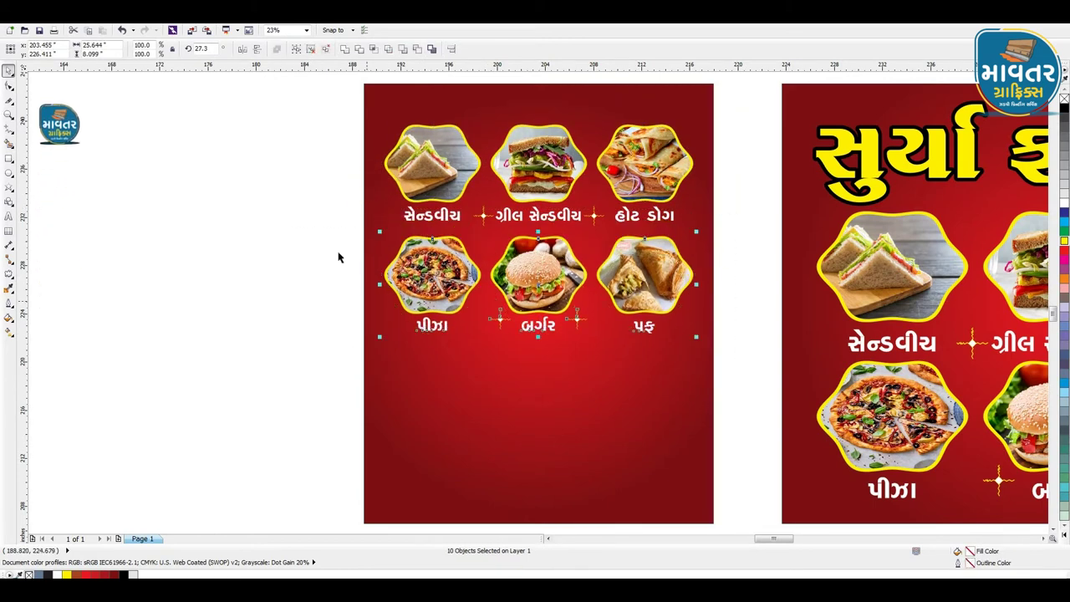
left_click_drag(243, 511, 706, 148)
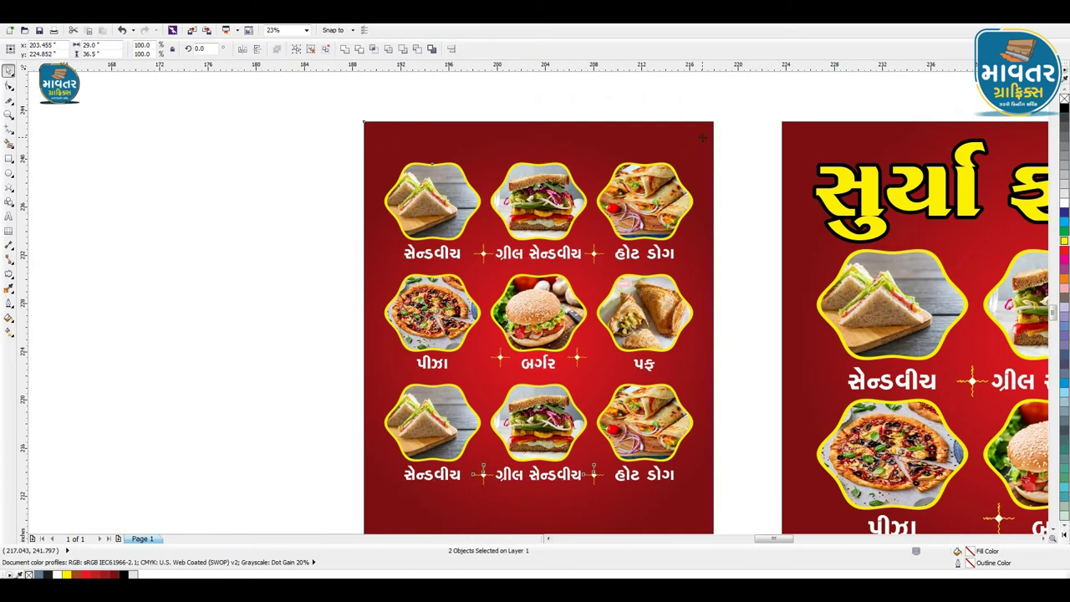
left_click_drag(538, 136, 538, 150)
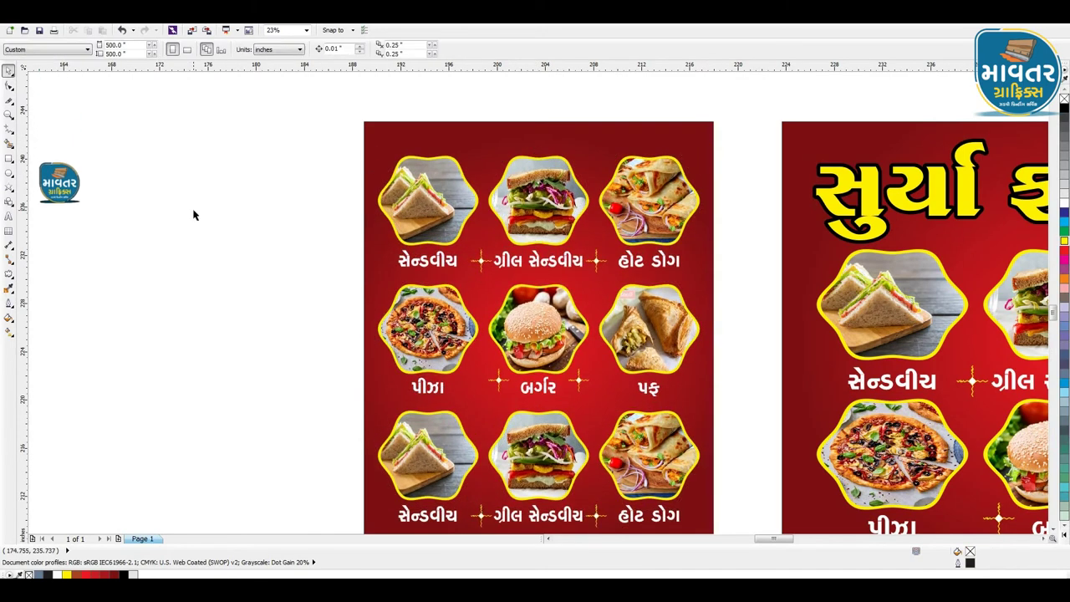
key("F4")
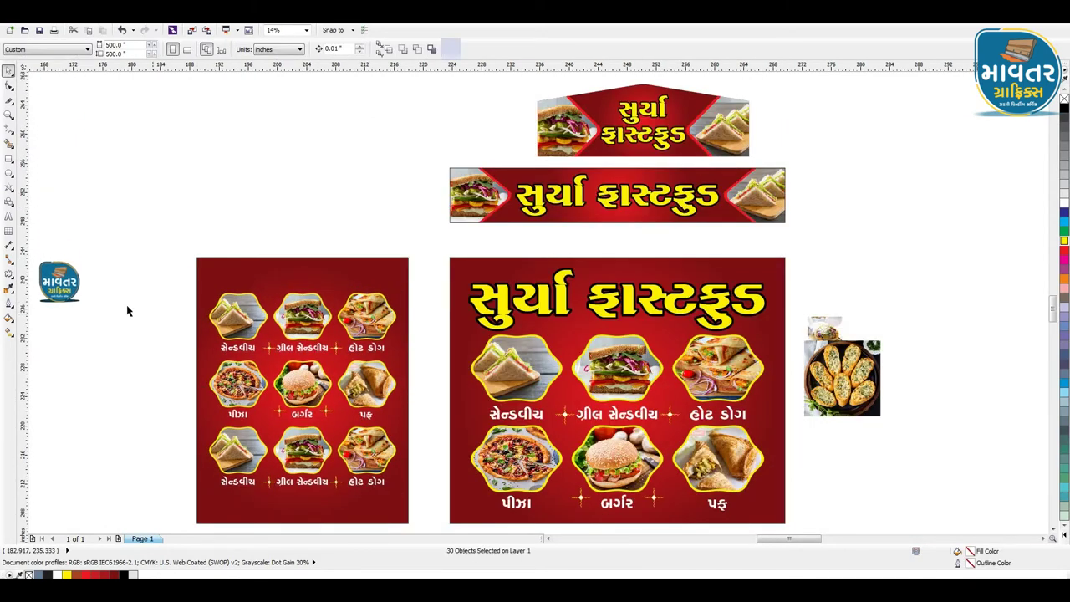
Zoom into the left board and move the pizza, burger and puff row lower.
left_click(251, 506)
key("shift+F2")
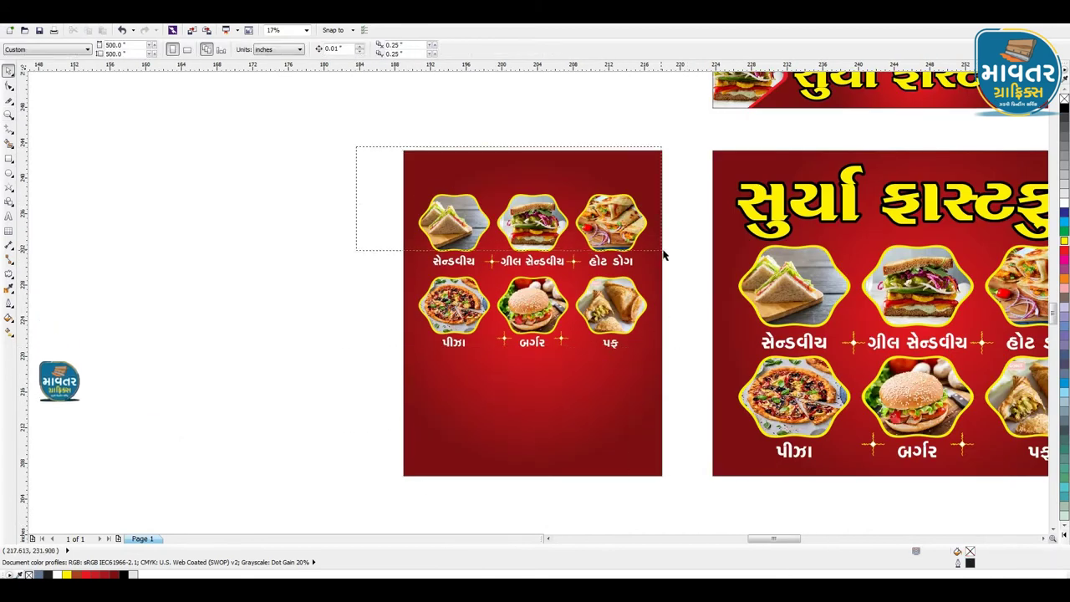
left_click_drag(663, 255, 664, 255)
left_click_drag(676, 342, 674, 339)
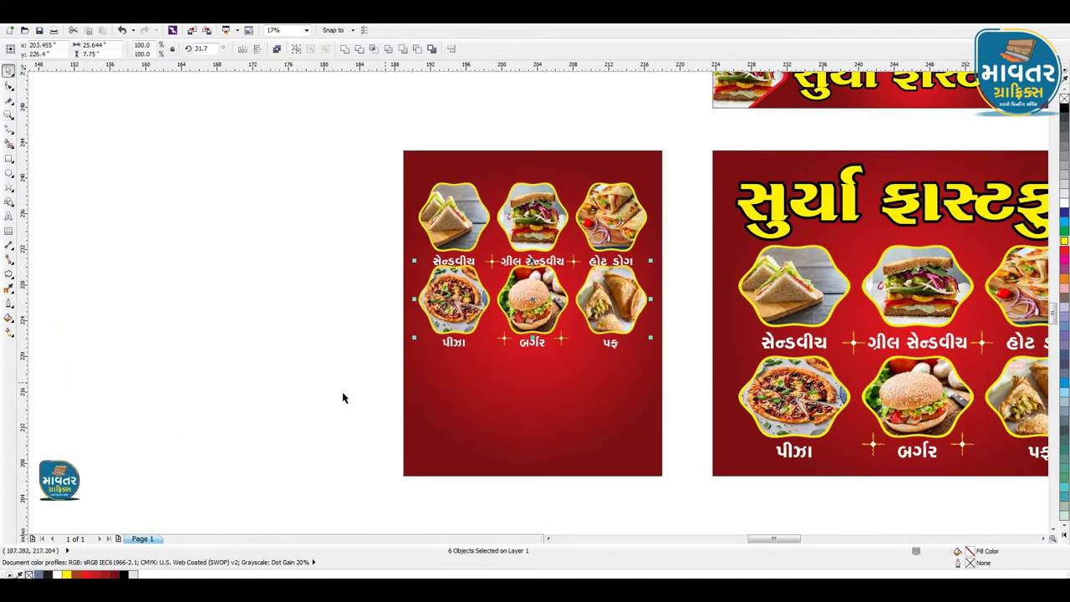
key("Down")
Duplicate the pizza, burger and puff row as a third row beneath it.
key("ctrl+d")
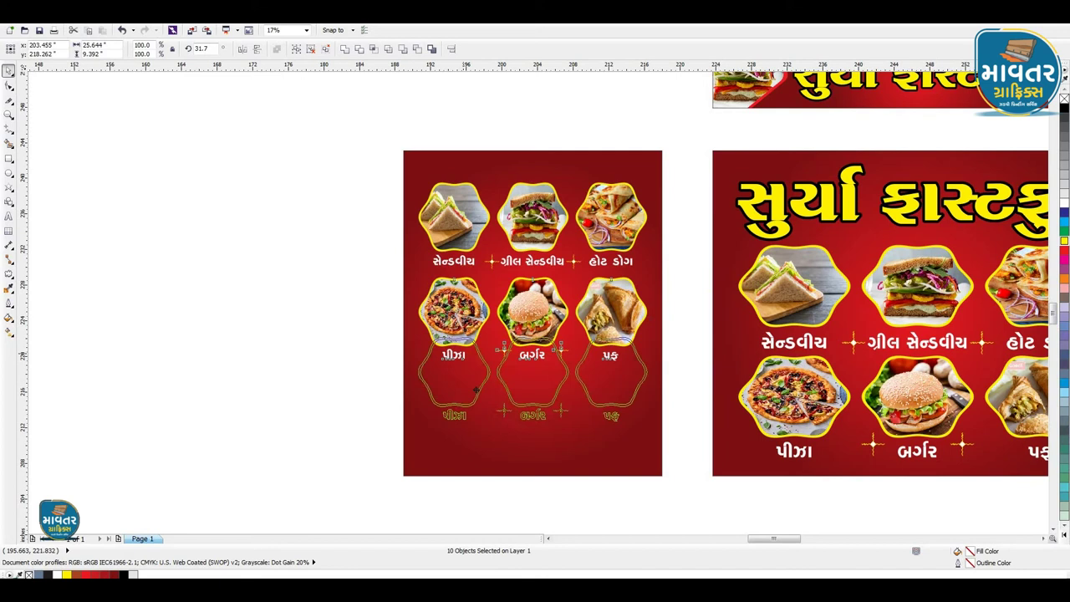
key("Down")
key("Down")
key("Down")
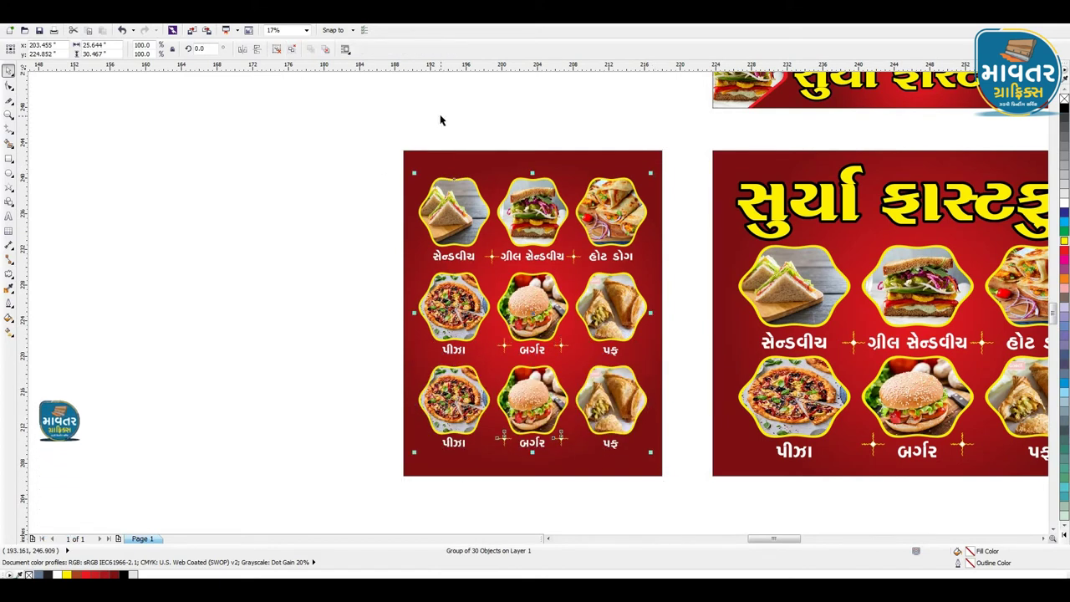
left_click_drag(454, 131, 329, 235)
scroll(433, 327, "up", 1)
left_click_drag(620, 450, 557, 488)
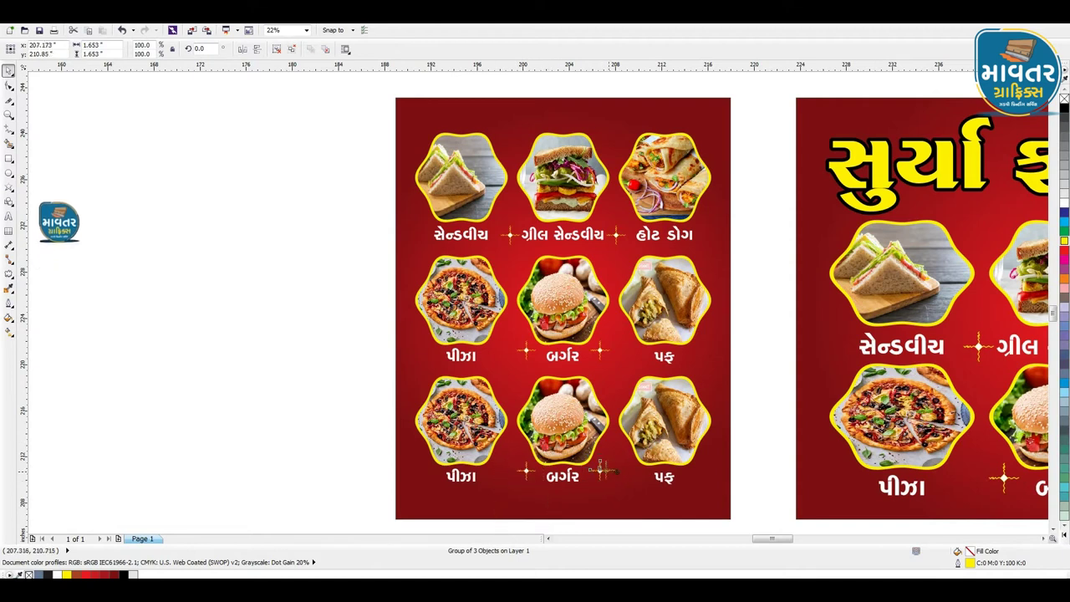
left_click(363, 485)
Delete the bottom-left pizza photo, undo it, then select the burger and hot dog tiles.
scroll(752, 485, "up", 1)
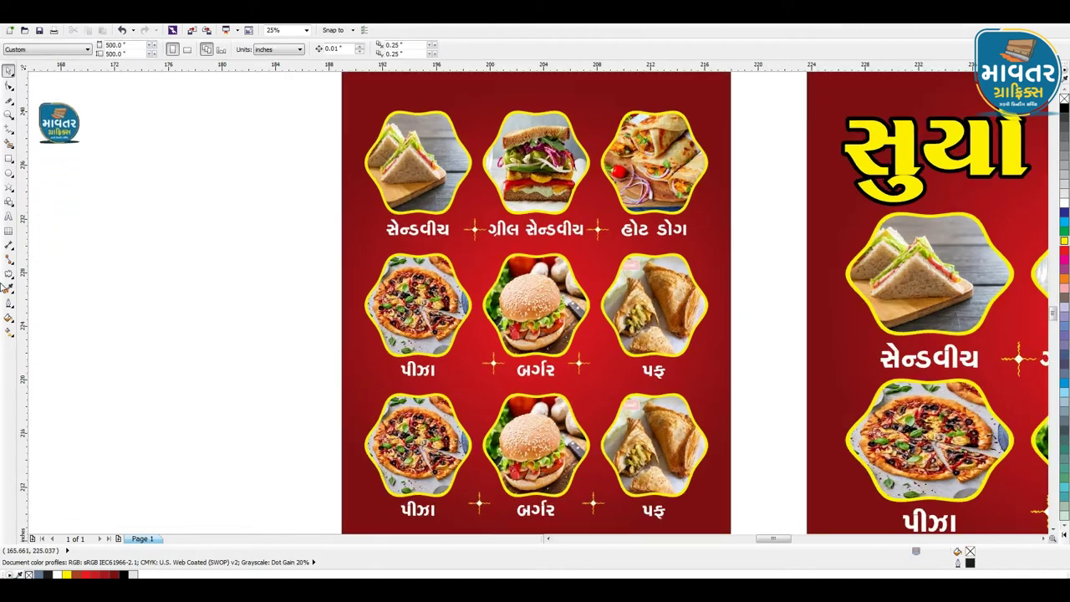
left_click(438, 454)
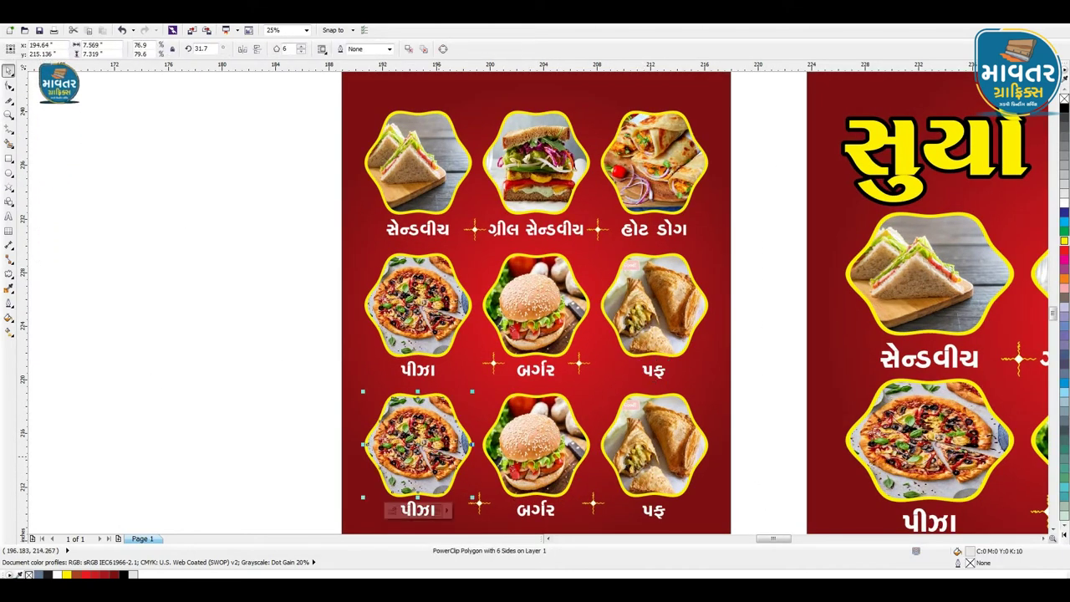
key("Delete")
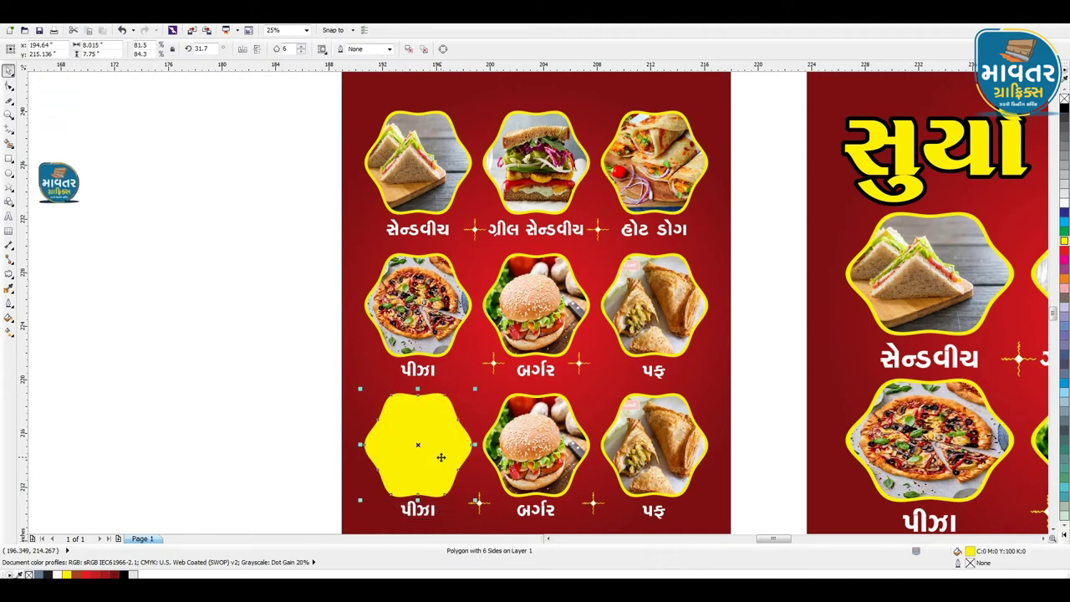
key("ctrl+z")
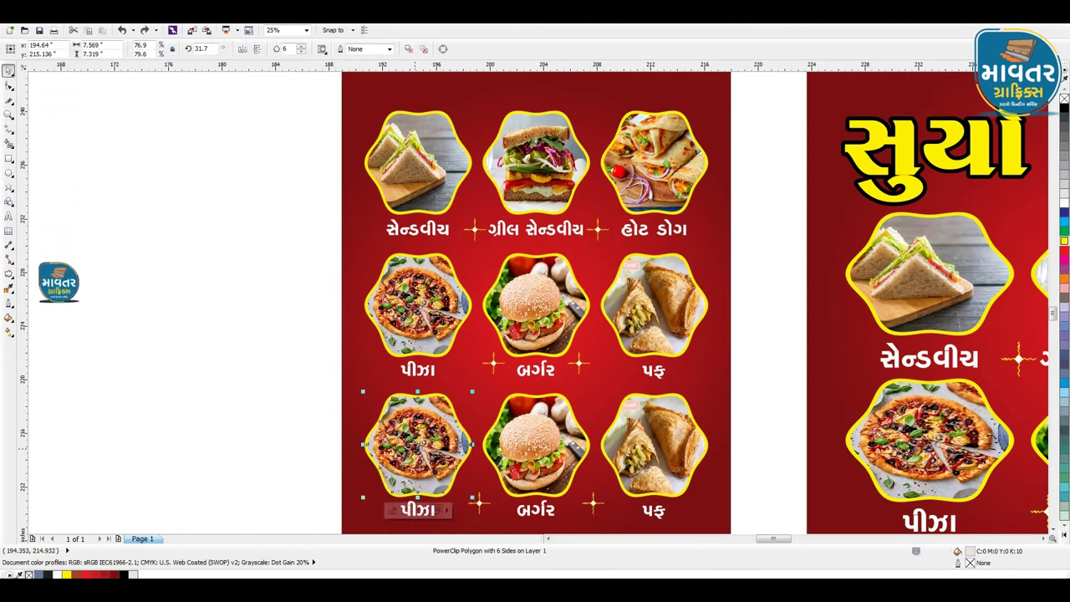
left_click_drag(487, 366, 600, 368)
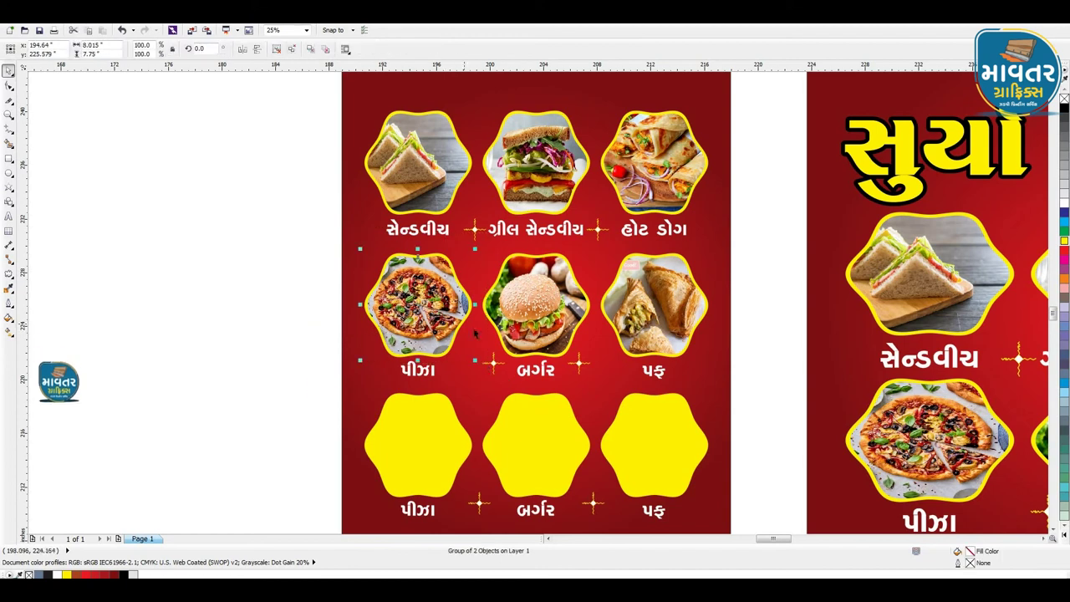
left_click_drag(604, 235, 603, 235)
left_click_drag(767, 97, 575, 215)
left_click_drag(486, 234, 486, 234)
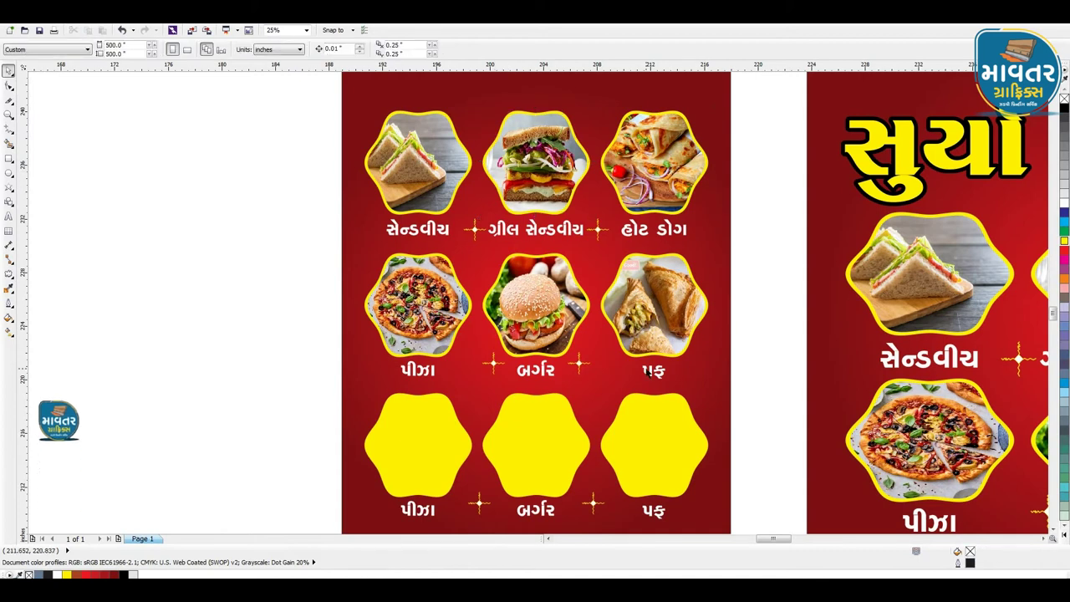
Start retyping the bottom-middle બર્ગર label with all its text selected.
left_click(535, 510)
double_click(536, 510)
key("ctrl+a")
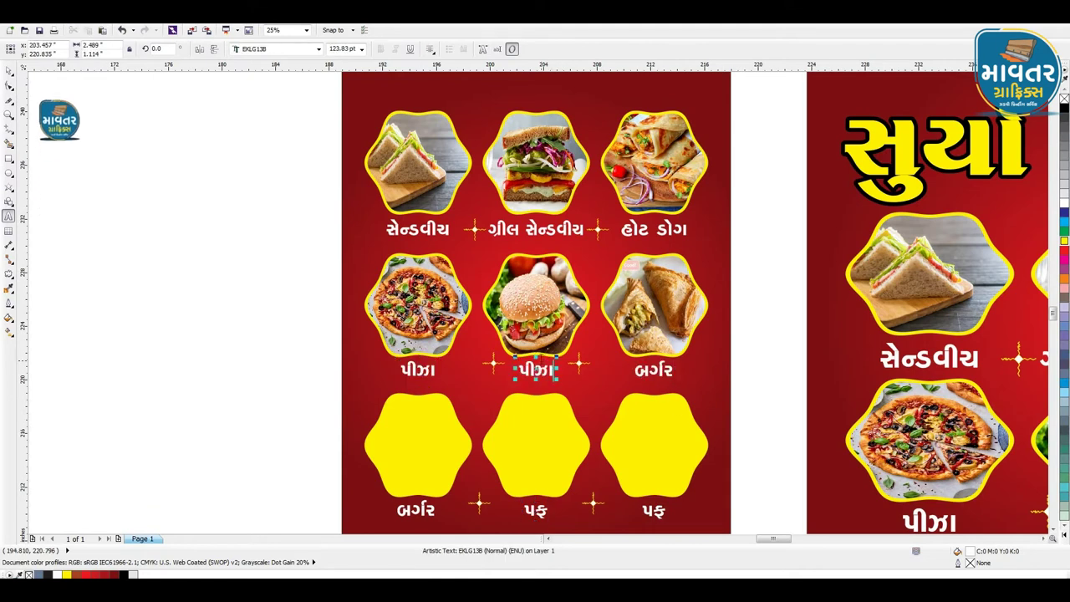
Shuffle the photos between frames: samosa, burger, pizza and hot dog into new positions.
left_click_drag(665, 270, 543, 409)
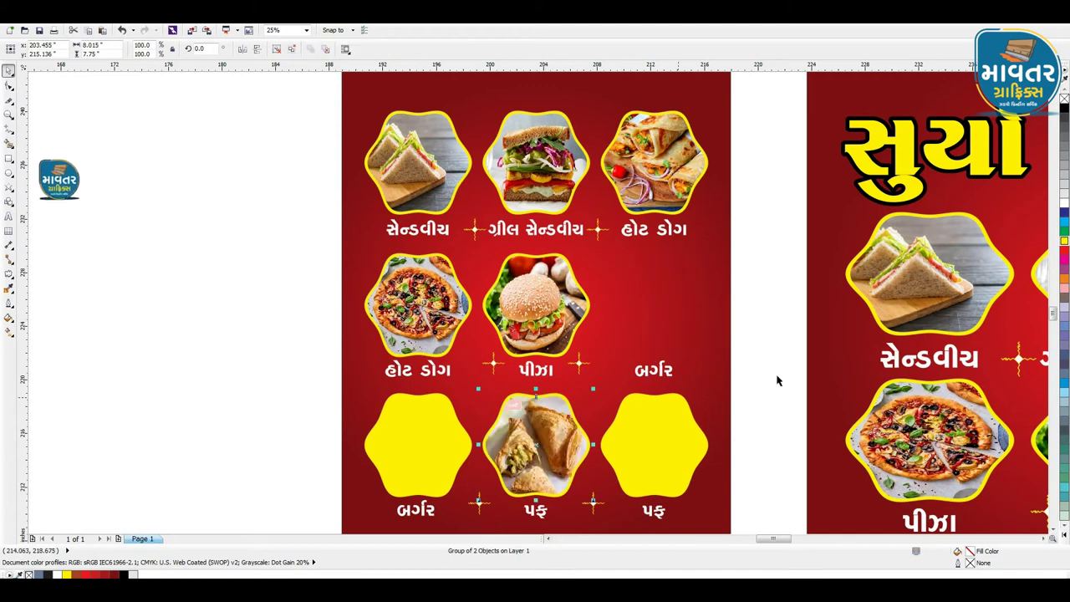
mouse_move(562, 305)
left_mouse_down()
mouse_move(418, 439)
mouse_move(535, 304)
left_mouse_up()
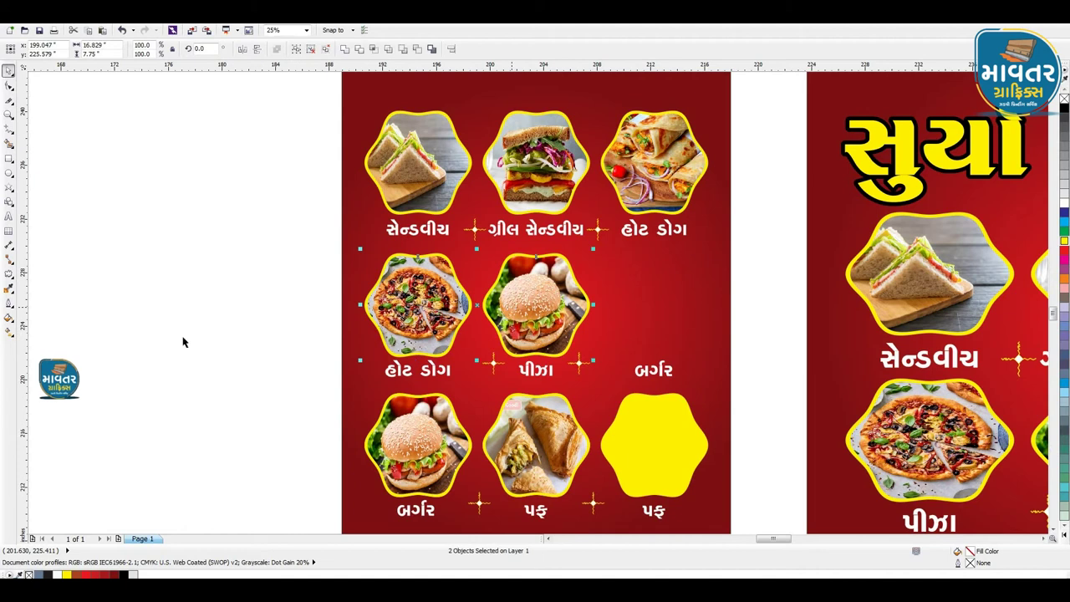
left_click_drag(418, 303, 535, 304)
left_click_drag(279, 302, 418, 305)
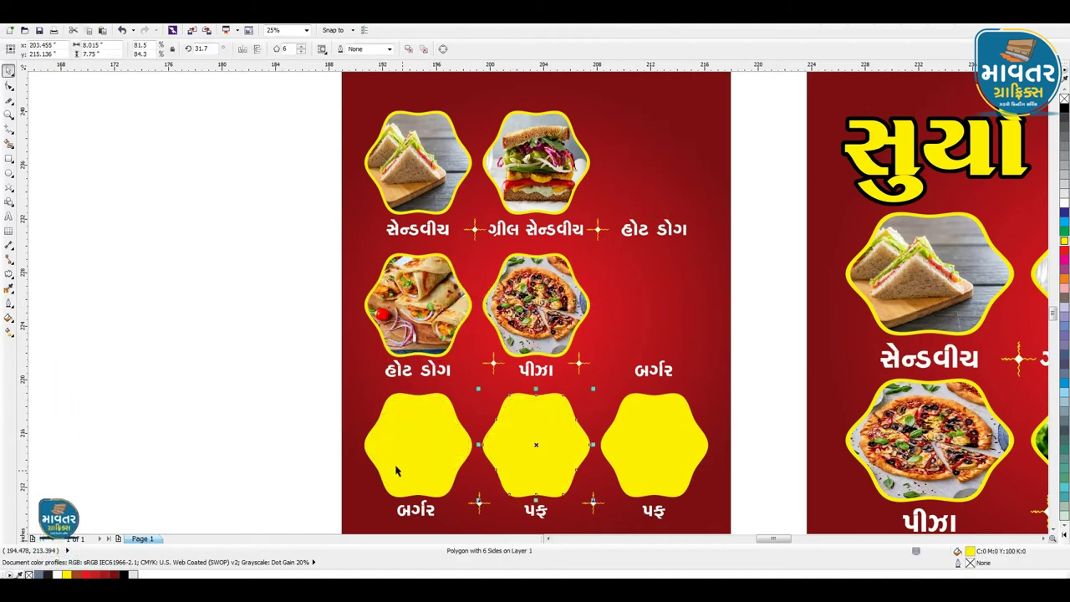
Delete the unused third column and tighten the spacing between the rows.
left_click_drag(769, 191, 602, 509)
key("Delete")
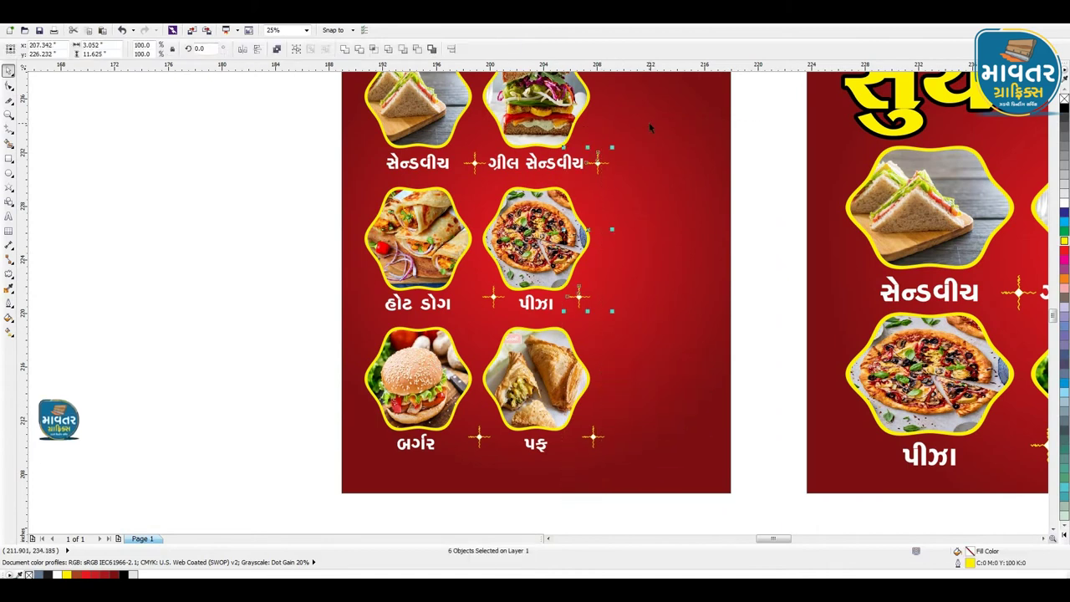
scroll(577, 373, "down", 2)
scroll(577, 372, "up", 2)
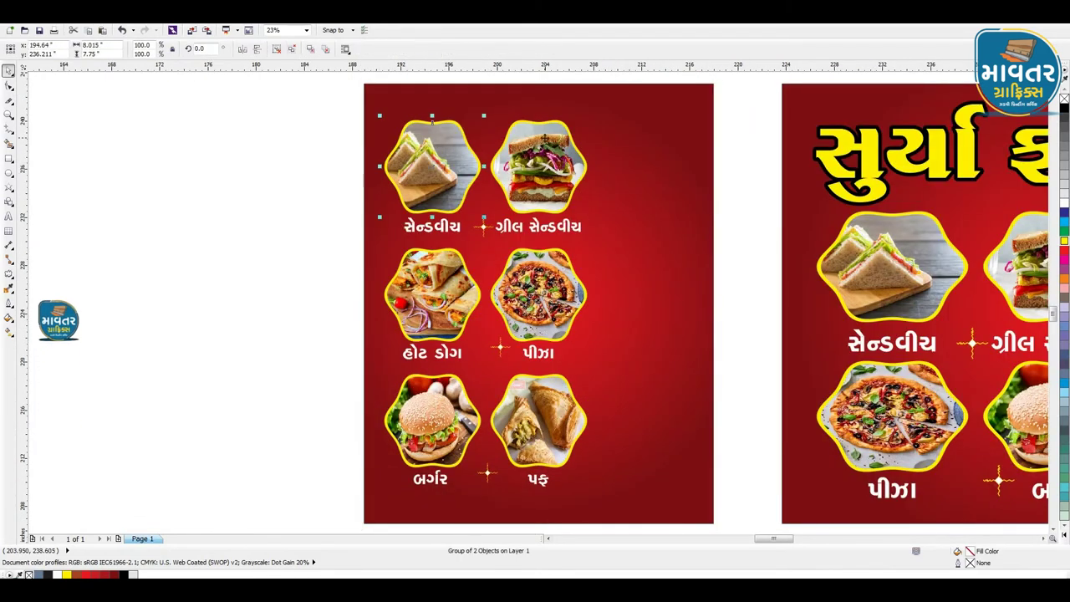
key("Down")
key("Down")
mouse_move(299, 494)
left_mouse_down()
mouse_move(563, 400)
mouse_move(564, 387)
left_mouse_up()
left_click_drag(316, 493, 632, 262)
key("Up")
Enlarge the grouped food grid to fill the board and align the stars vertically.
key("ctrl+g")
left_click_drag(655, 455, 663, 306)
key("ctrl+u")
left_click_drag(569, 514, 532, 192)
key("c")
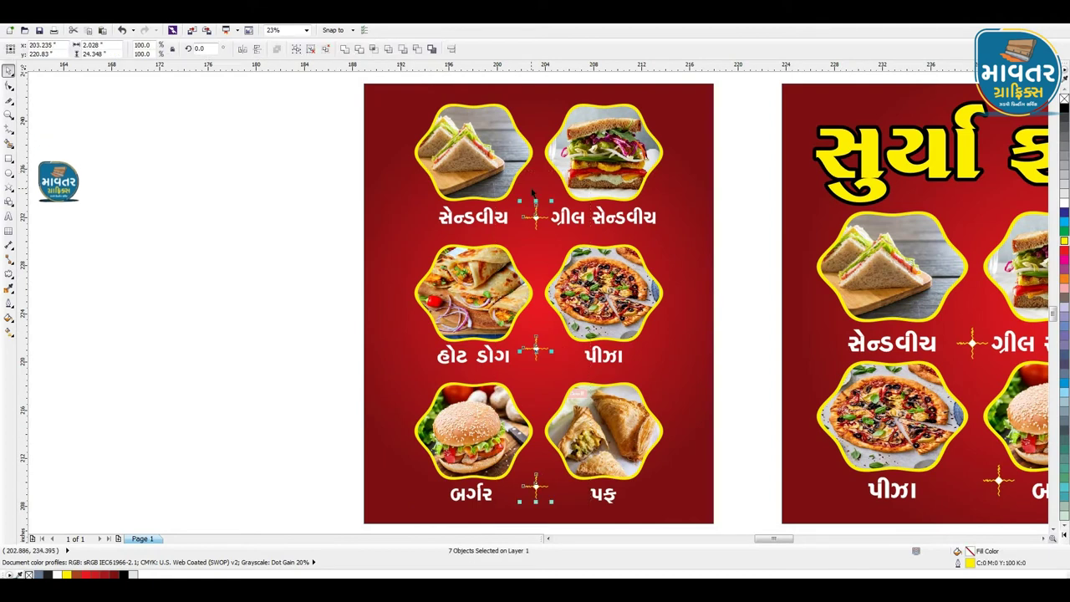
Push the two food columns further apart and group the left column's tiles.
scroll(650, 192, "down", 2)
left_click_drag(538, 490, 703, 84)
key("Right")
left_click_drag(533, 495, 348, 116)
scroll(497, 461, "down", 1)
scroll(497, 461, "down", 1)
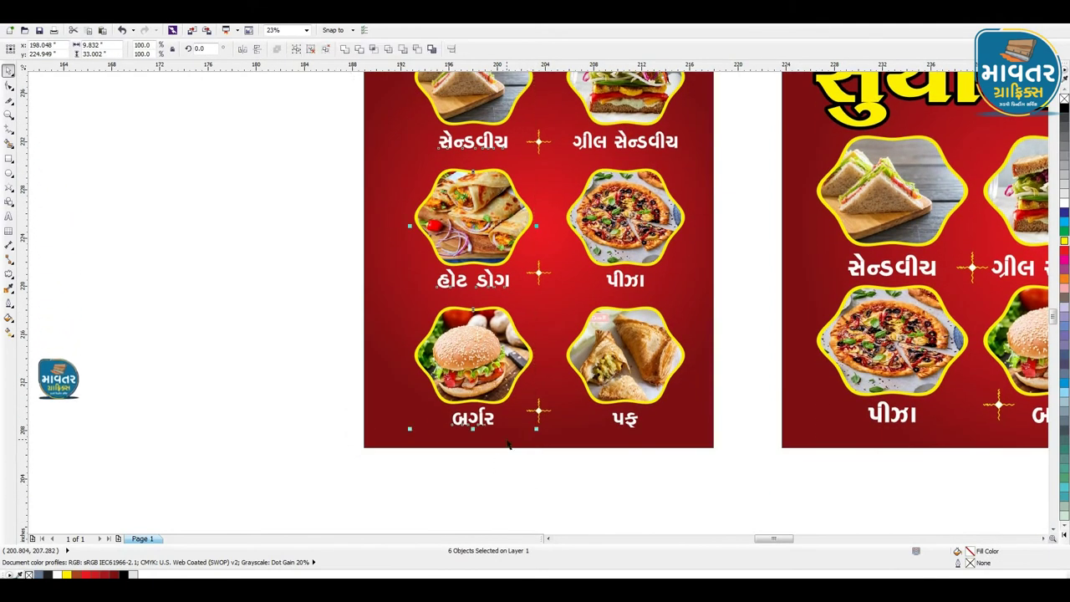
key("ctrl+g")
key("Left")
scroll(508, 444, "down", 2)
scroll(656, 167, "up", 2)
Widen the sandwich hexagon frame and repeat the widening on the other food tiles.
left_click(656, 167, "shift")
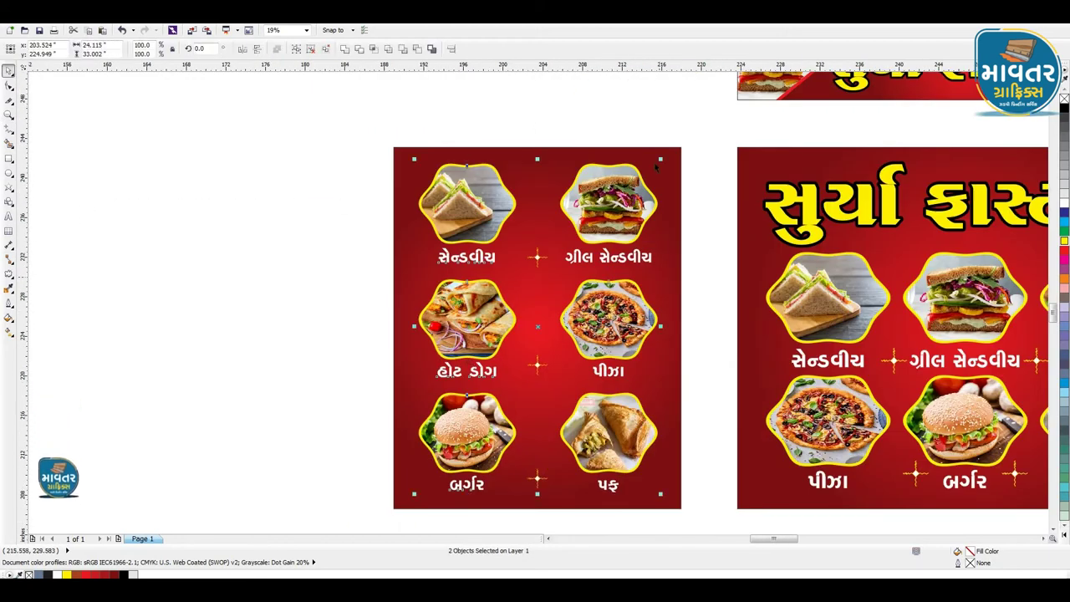
scroll(656, 167, "down", 1)
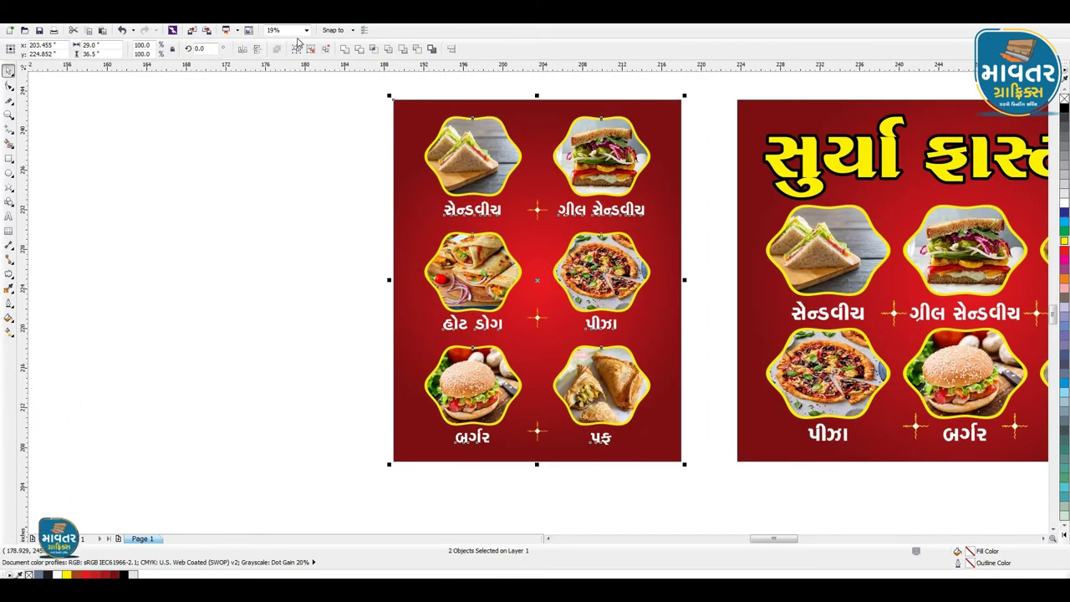
left_click(317, 156)
left_click(503, 171)
left_click_drag(547, 152, 549, 154)
left_click(602, 154)
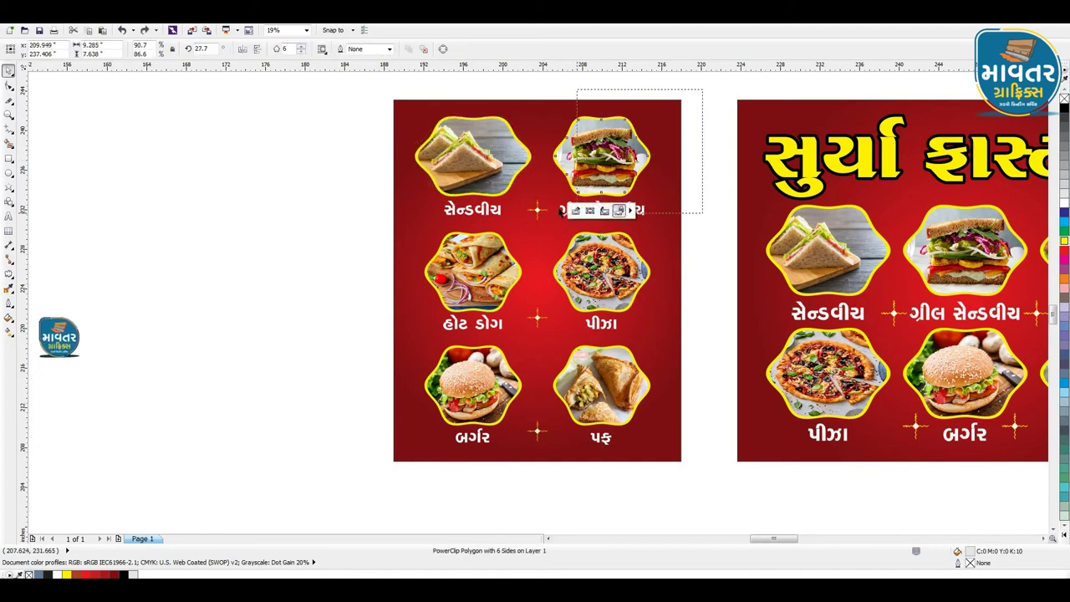
key("ctrl+r")
left_click(602, 272)
key("ctrl+r")
left_click(629, 422)
key("ctrl+r")
left_click(473, 384)
key("ctrl+r")
left_click(473, 272)
key("ctrl+r")
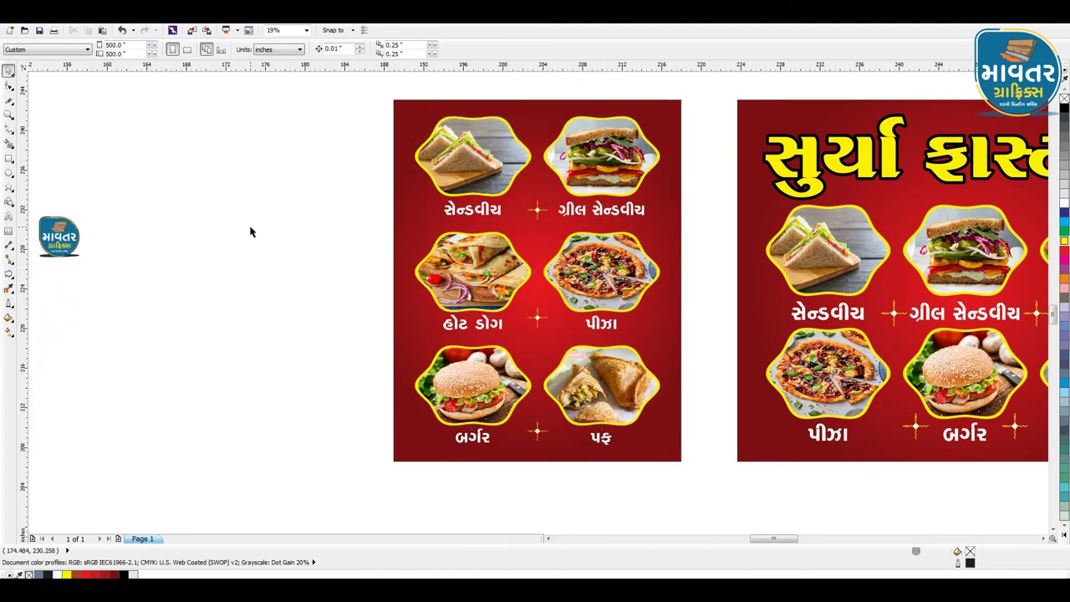
Enlarge the star ornaments between the columns by about 250%.
left_click(537, 431)
left_click(537, 211)
left_click(512, 212, "shift")
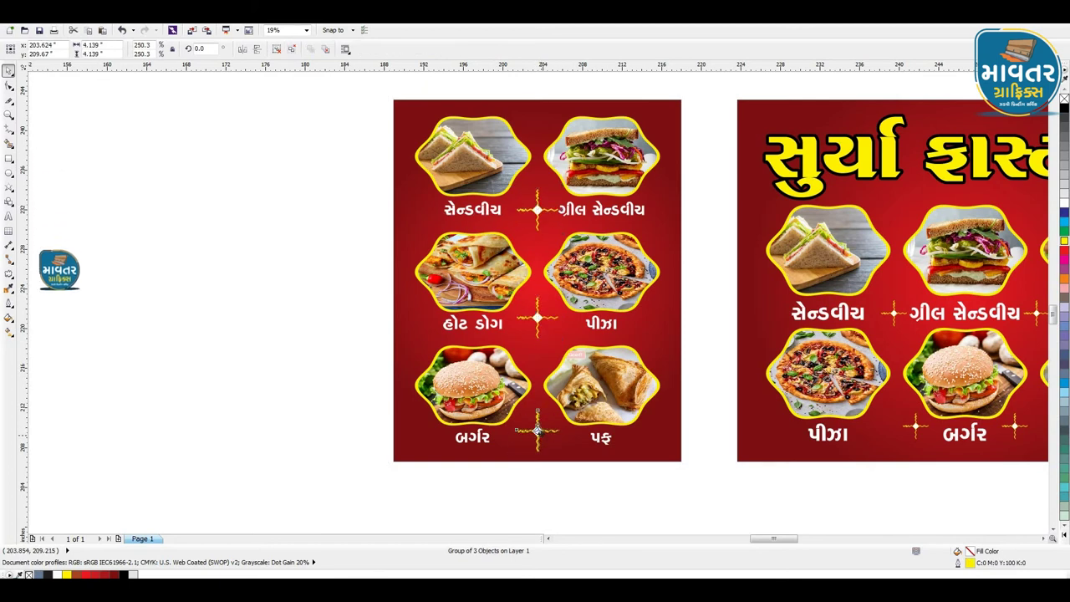
left_click(519, 479)
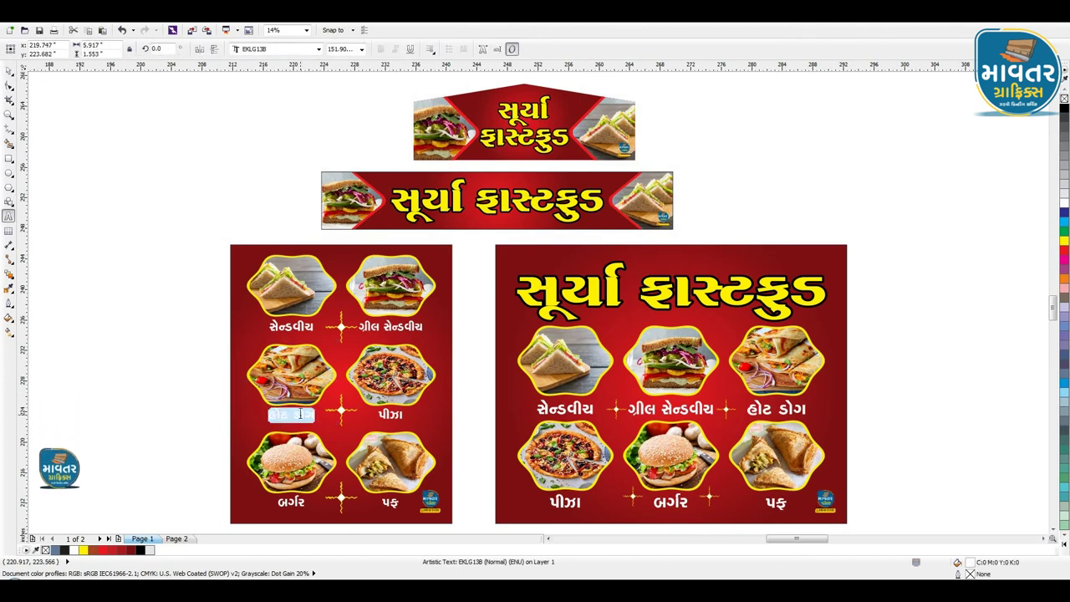
Retype the hot dog label as ફ્રેન્કી, empty the grill-sandwich frame, and import the chilli photo.
type("ફ્રેન્ક")
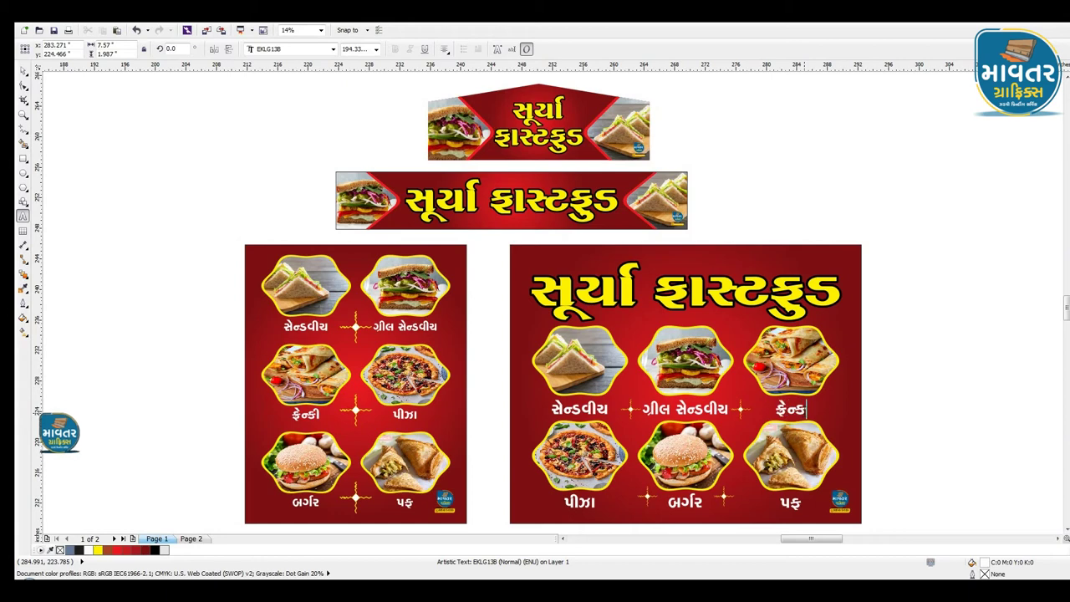
right_click(659, 360)
left_click(824, 44)
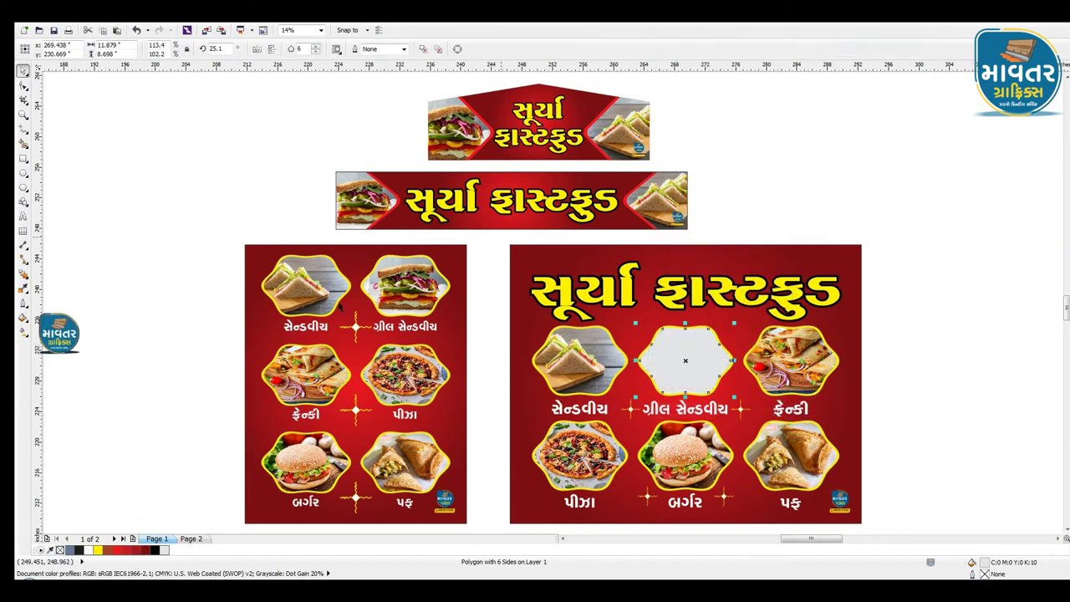
right_click(403, 284)
left_click(160, 160)
key("ctrl+i")
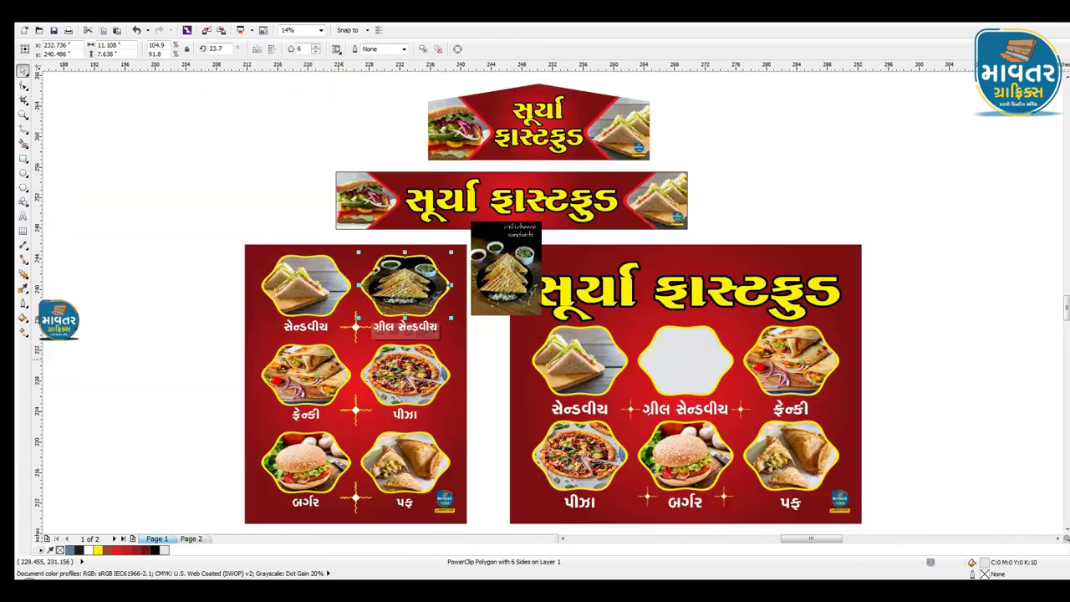
Place the chilli cheese photo in the top banner, replacing the old sandwich photo.
left_click(159, 391)
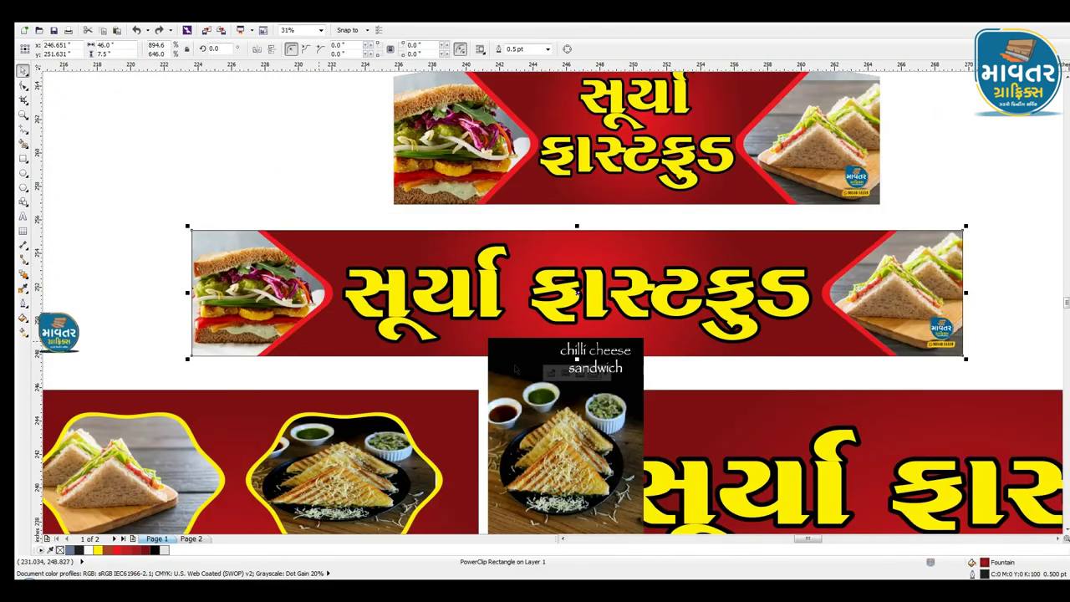
left_click_drag(515, 369, 571, 180)
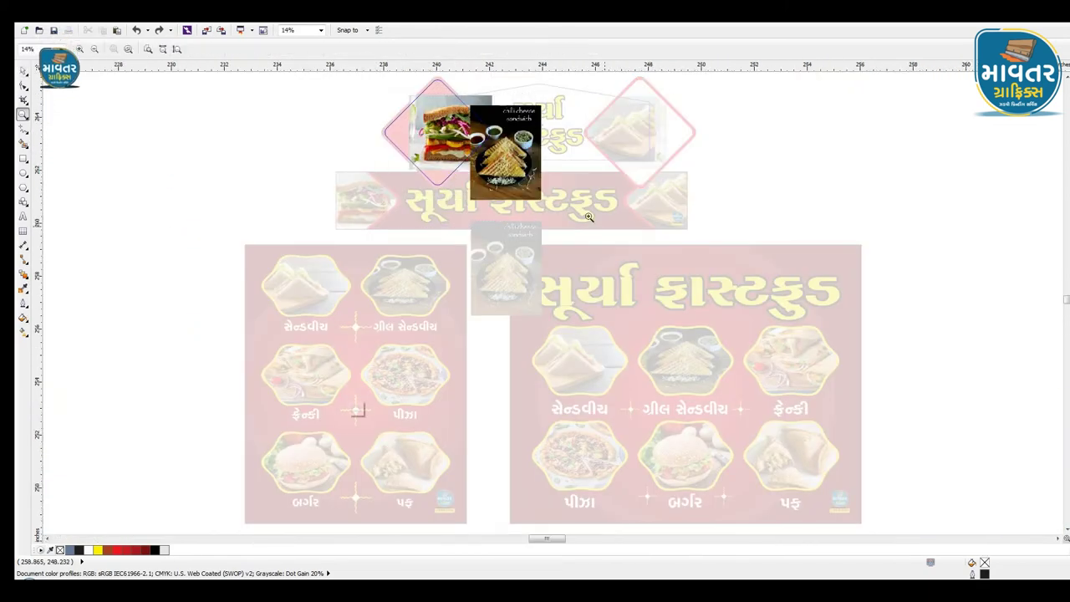
left_click(589, 216)
key("Delete")
left_click_drag(611, 253, 430, 185)
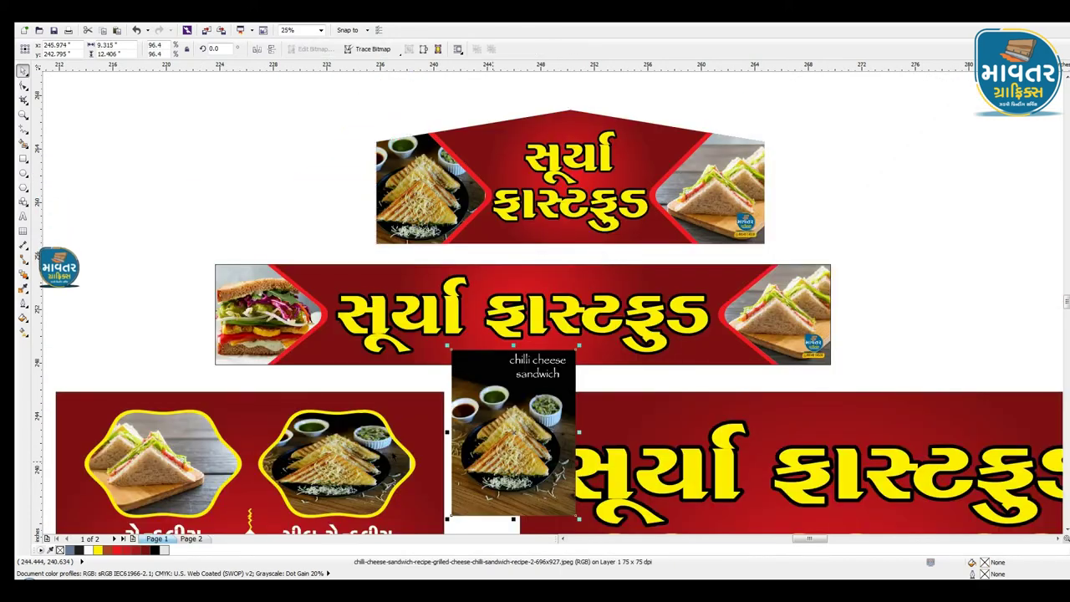
Fit the chilli photo into the middle banner's left frame, shifted left and shrunk.
left_click(536, 396)
left_click_drag(513, 430, 268, 314)
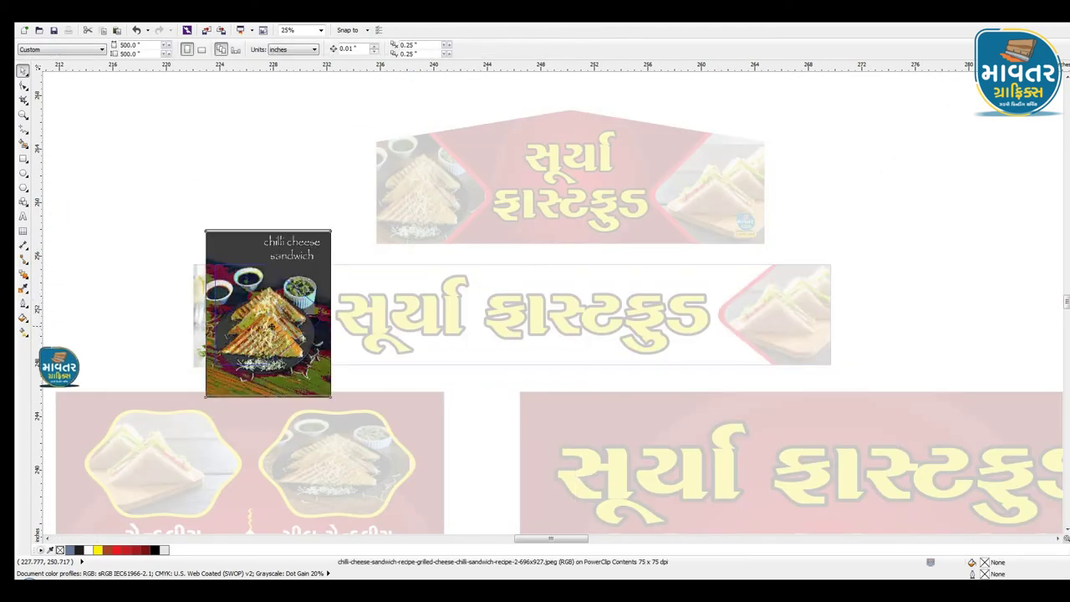
left_click_drag(330, 396, 334, 370)
left_click(258, 196, "ctrl")
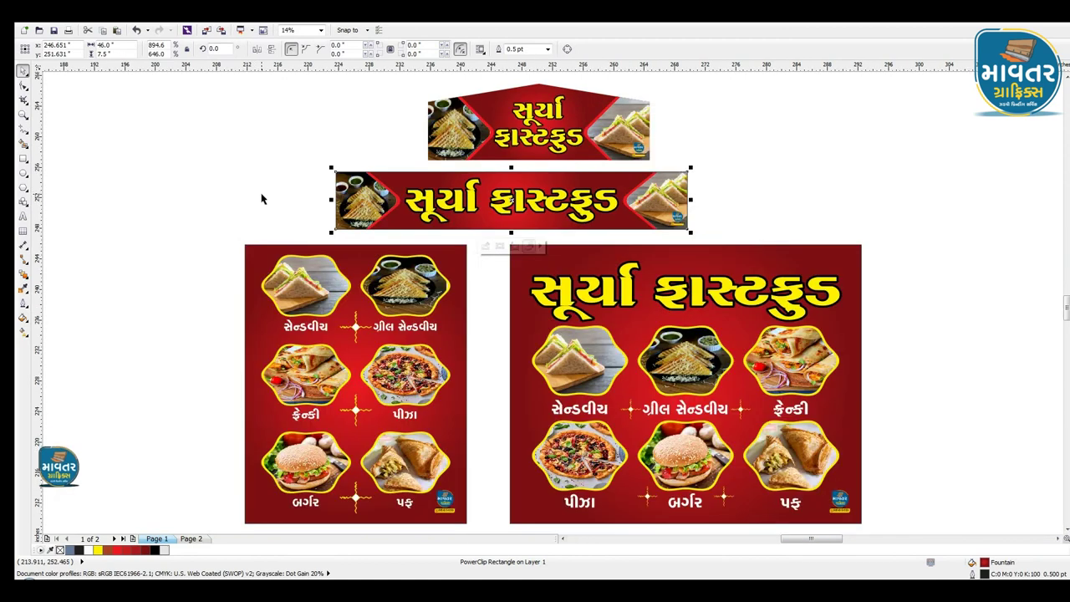
scroll(780, 278, "up", 2)
Add the phone number in white, enlarged at the large board's top-right.
left_click(22, 216)
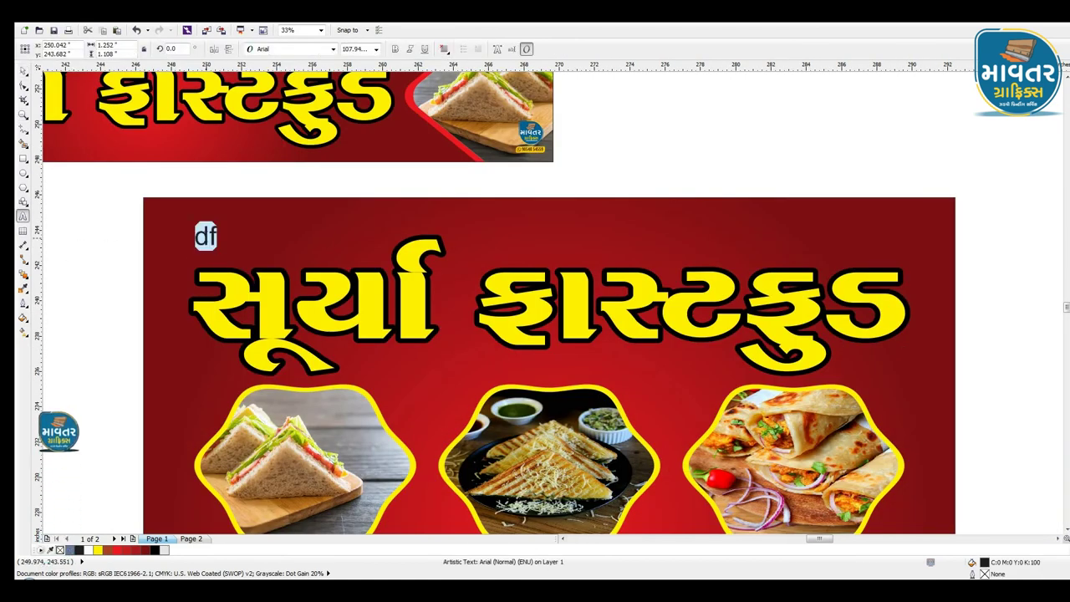
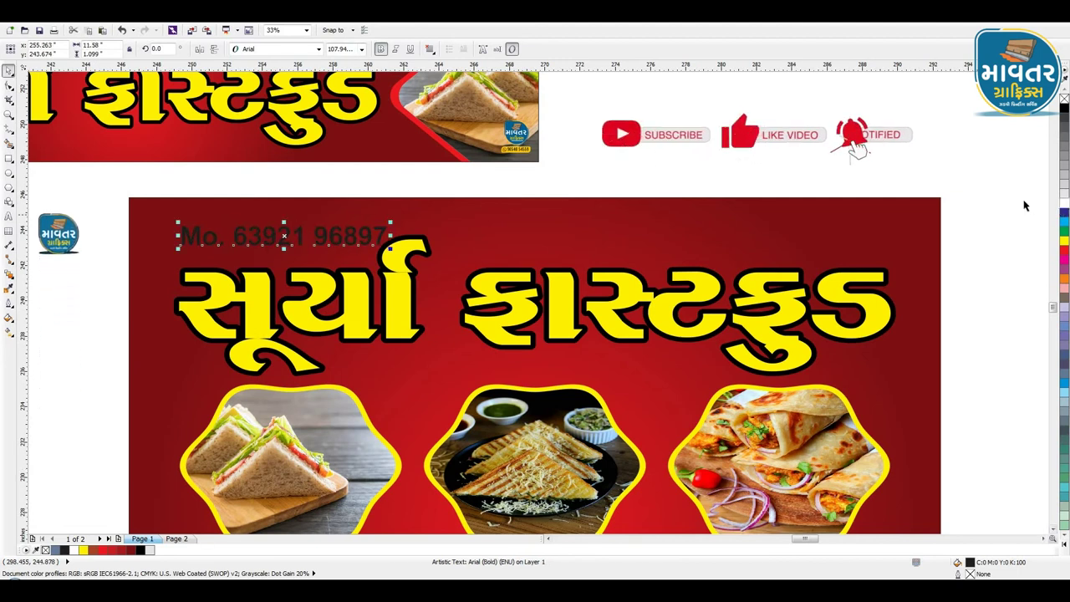
left_click(1064, 203)
left_click_drag(284, 236, 759, 240)
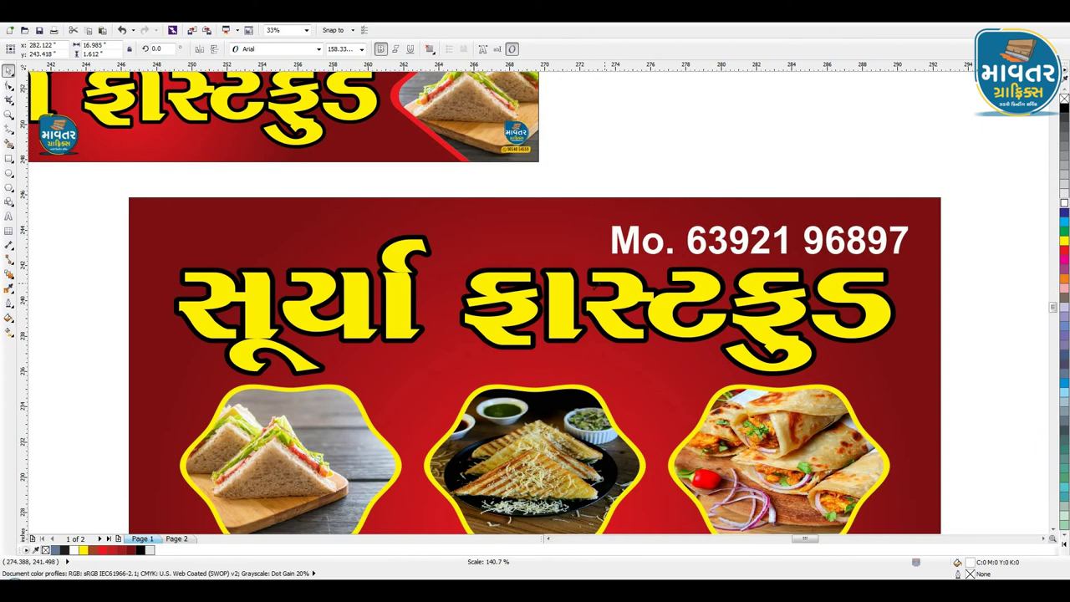
Add the owner's name at the top-left in the EKLG13B font and enlarge it.
key("F8")
left_click(174, 242)
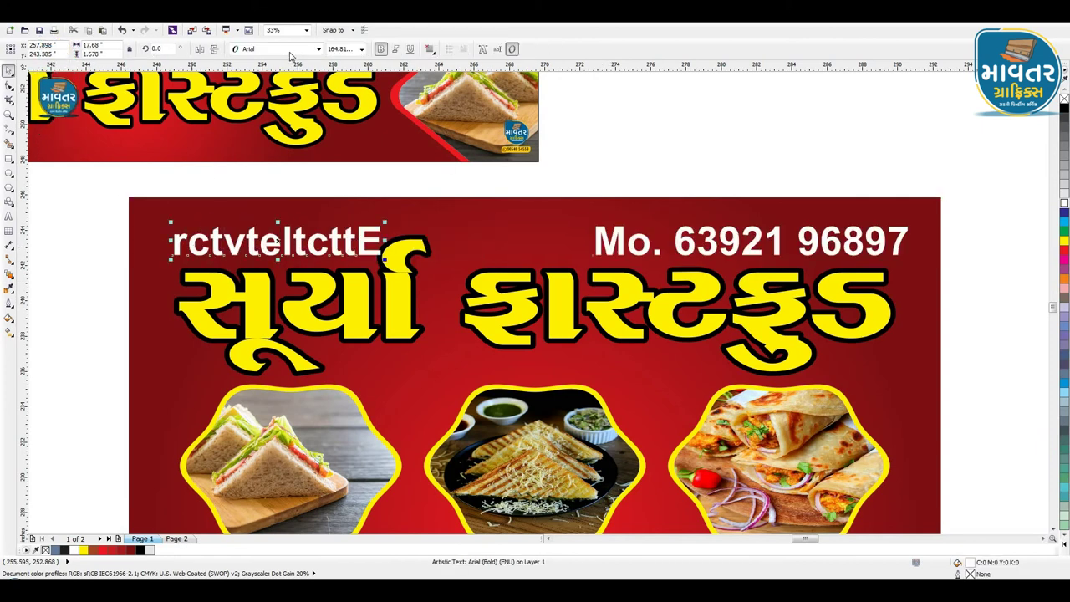
left_click(290, 51)
left_click(276, 67)
left_click_drag(318, 260, 342, 265)
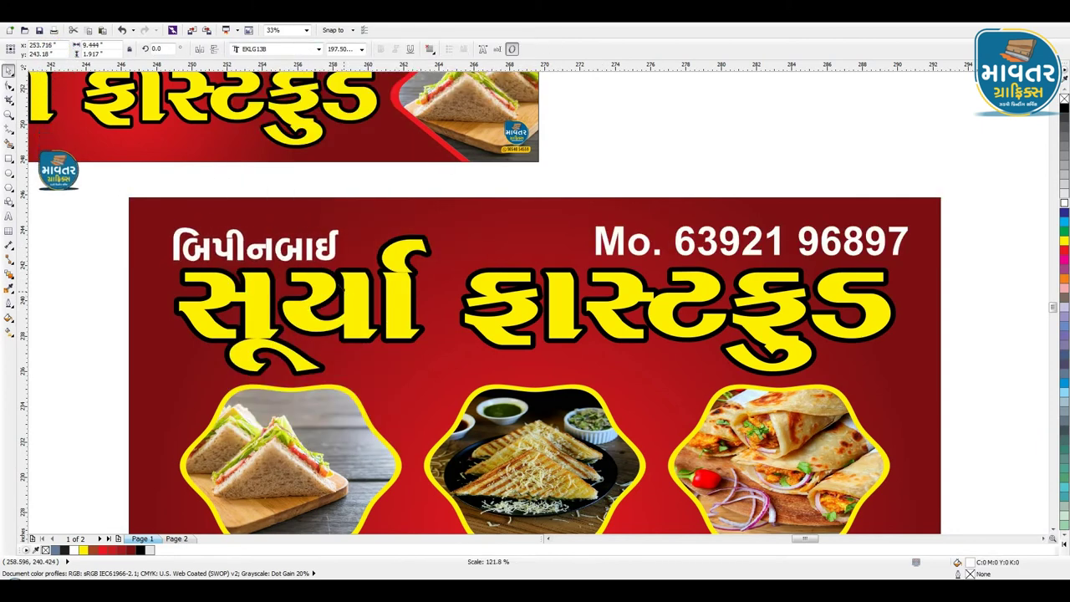
Duplicate the name text below the title as the tagline 'શુભ પ્રસંગે ઓર્ડર લેવામાં આવશે.', resized to fit.
left_click_drag(265, 258, 625, 383)
double_click(619, 378)
type("r")
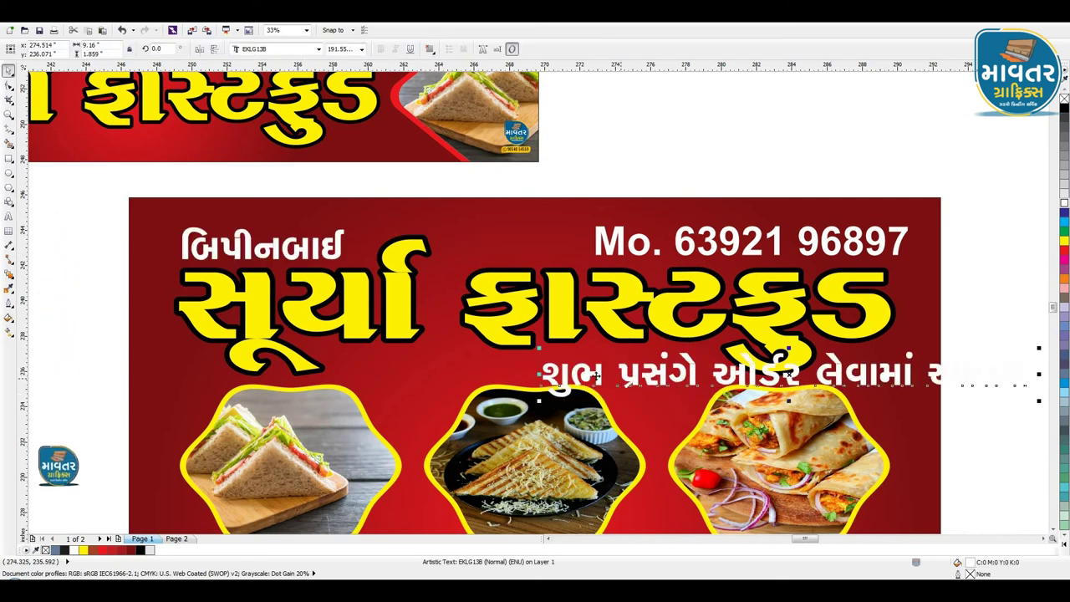
left_click_drag(1040, 402, 734, 373)
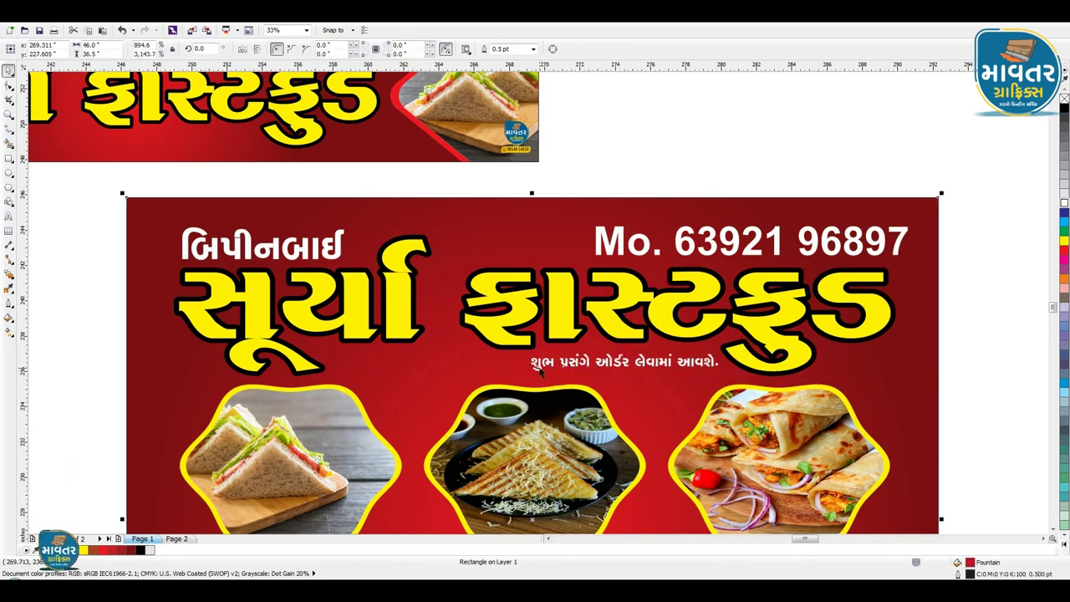
left_click_drag(527, 374, 366, 385)
scroll(374, 426, "down", 2)
Copy the order tagline below the peaked banner's title and into the long middle banner.
scroll(372, 424, "down", 2)
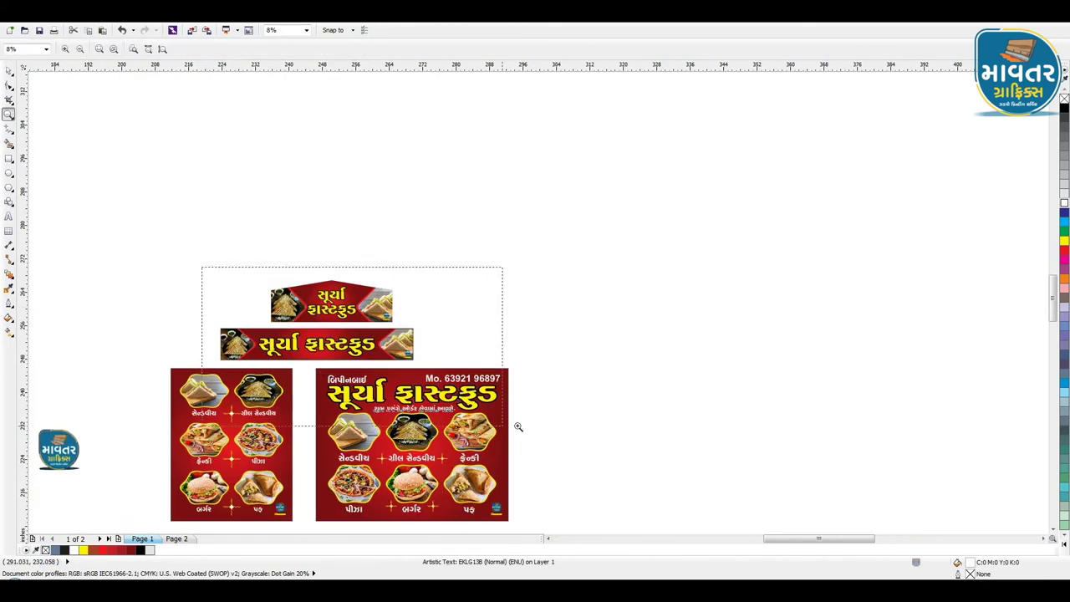
left_click(516, 425)
scroll(694, 289, "up", 3)
left_click_drag(616, 491, 341, 138)
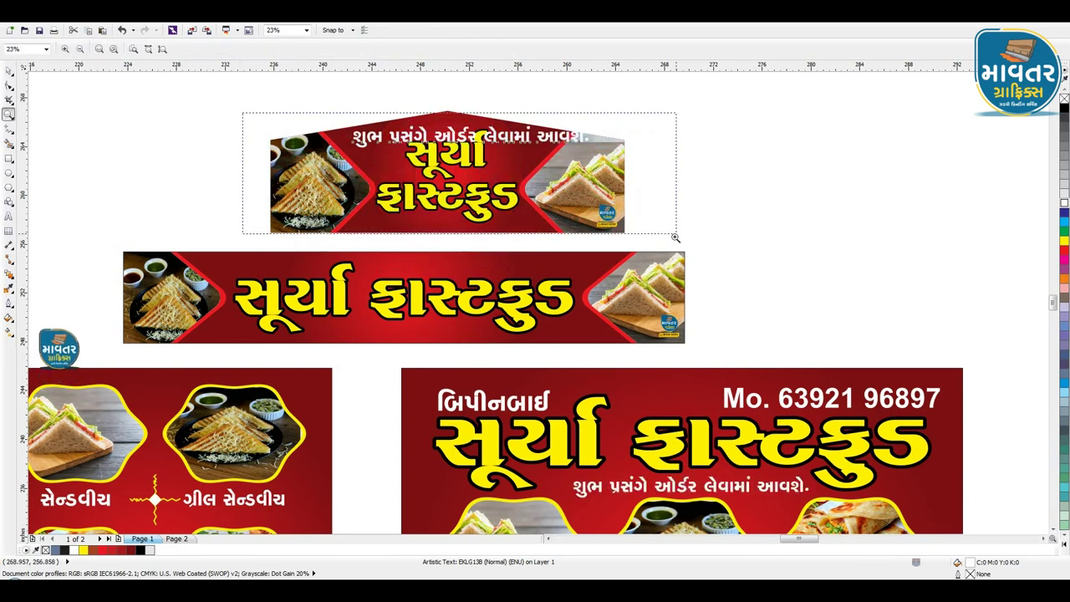
scroll(502, 226, "up", 3)
left_click_drag(492, 227, 524, 400)
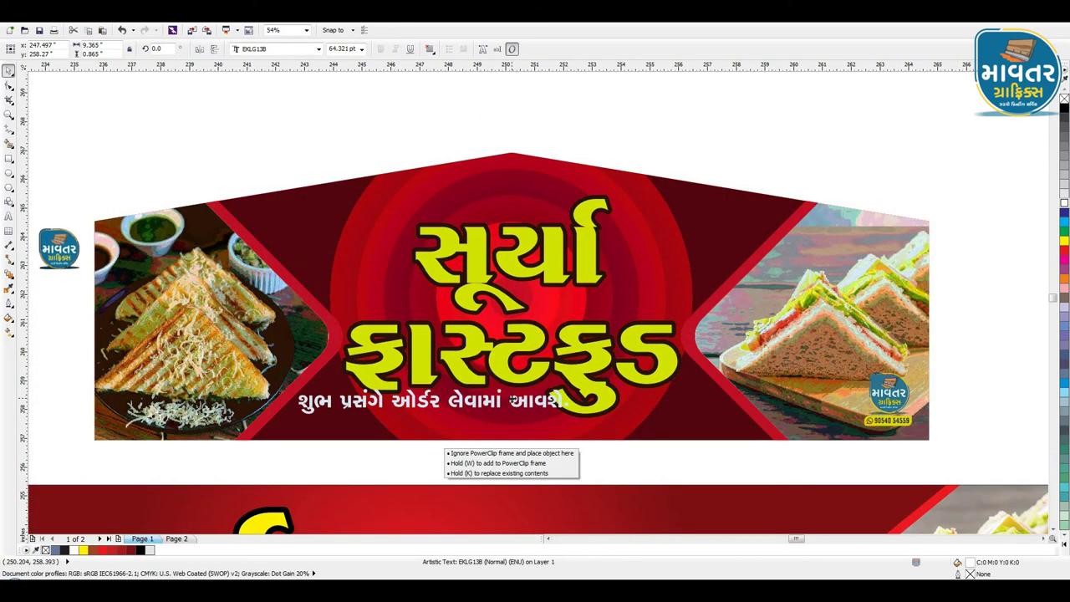
scroll(275, 306, "down", 2)
scroll(275, 306, "down", 2)
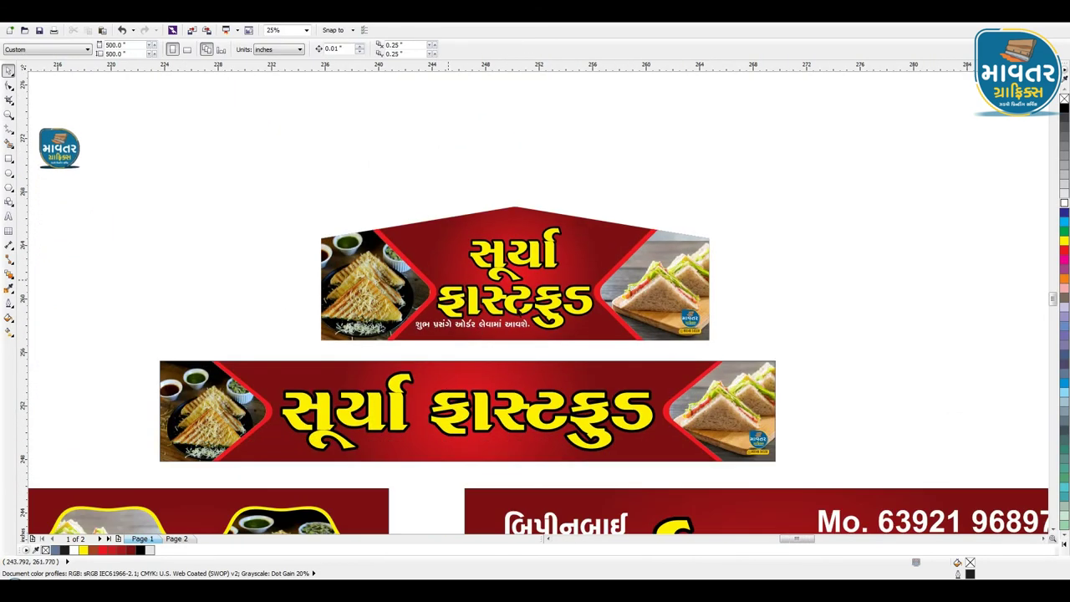
left_click_drag(505, 327, 465, 455)
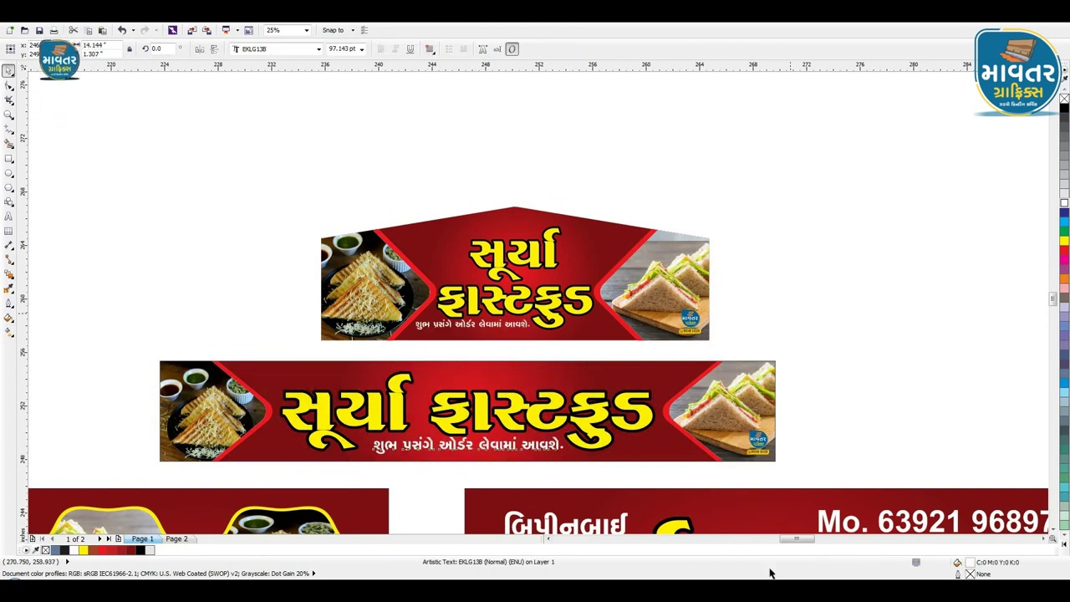
key("Escape")
Copy the owner's name and phone onto the long banner, and the phone onto the peaked banner.
scroll(535, 334, "down", 2)
left_click(565, 421)
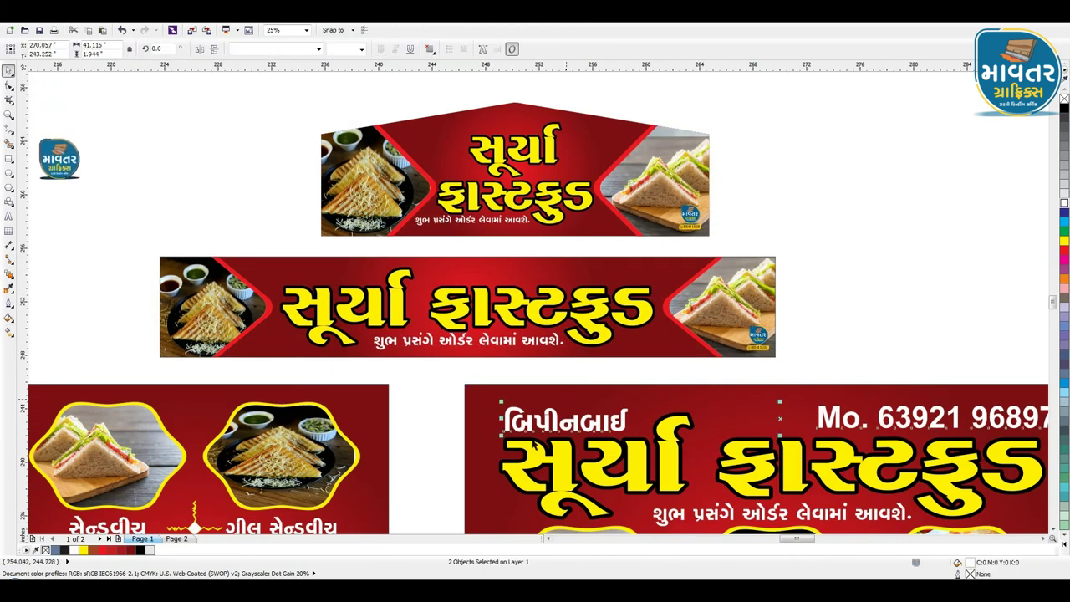
mouse_move(969, 422)
left_mouse_down()
mouse_move(794, 247)
mouse_move(567, 269)
left_mouse_up()
left_click_drag(630, 259, 631, 260)
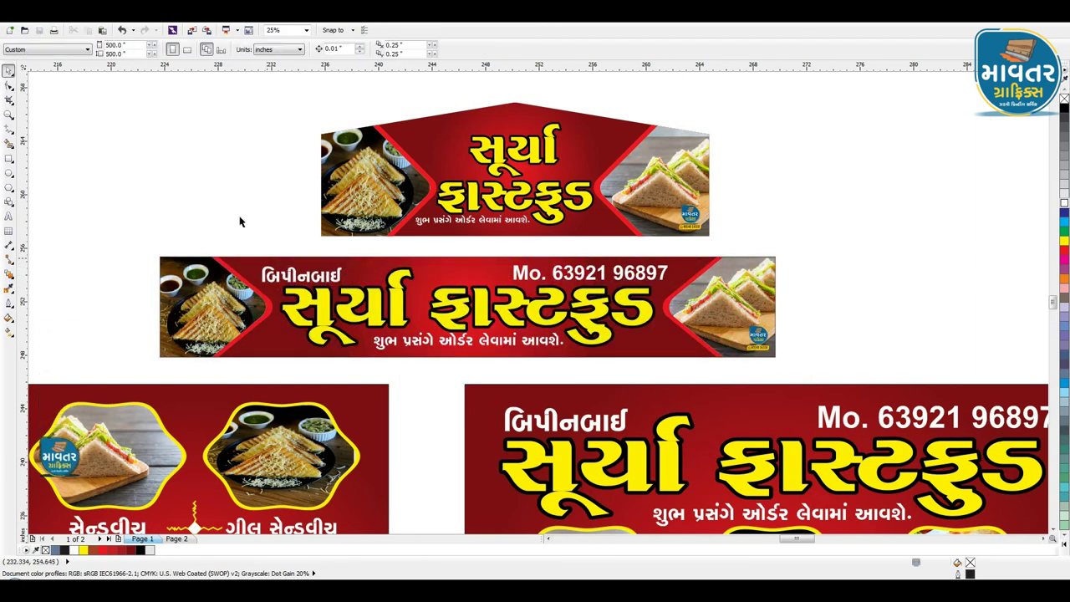
left_click(590, 273)
left_click_drag(589, 273, 464, 125)
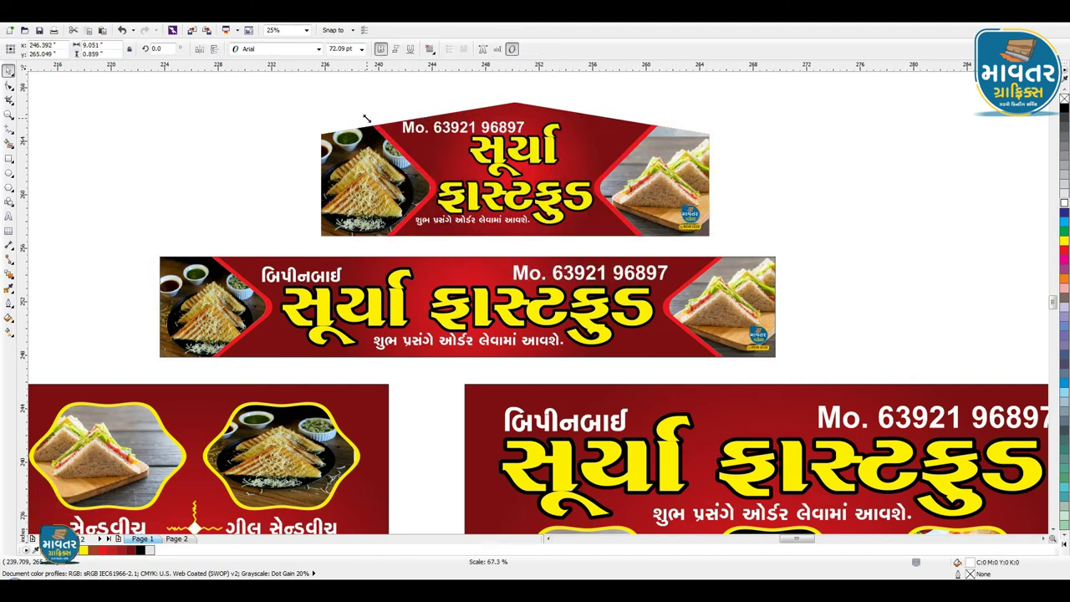
scroll(413, 110, "up", 4)
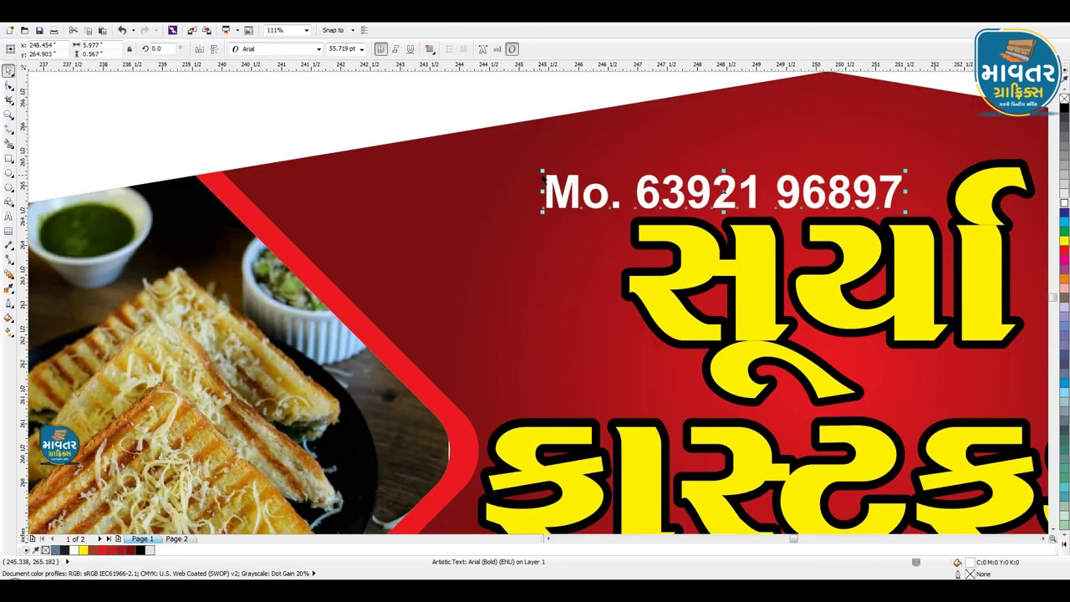
left_click(432, 96)
Zoom to fit all four sign designs in view.
key("F4")
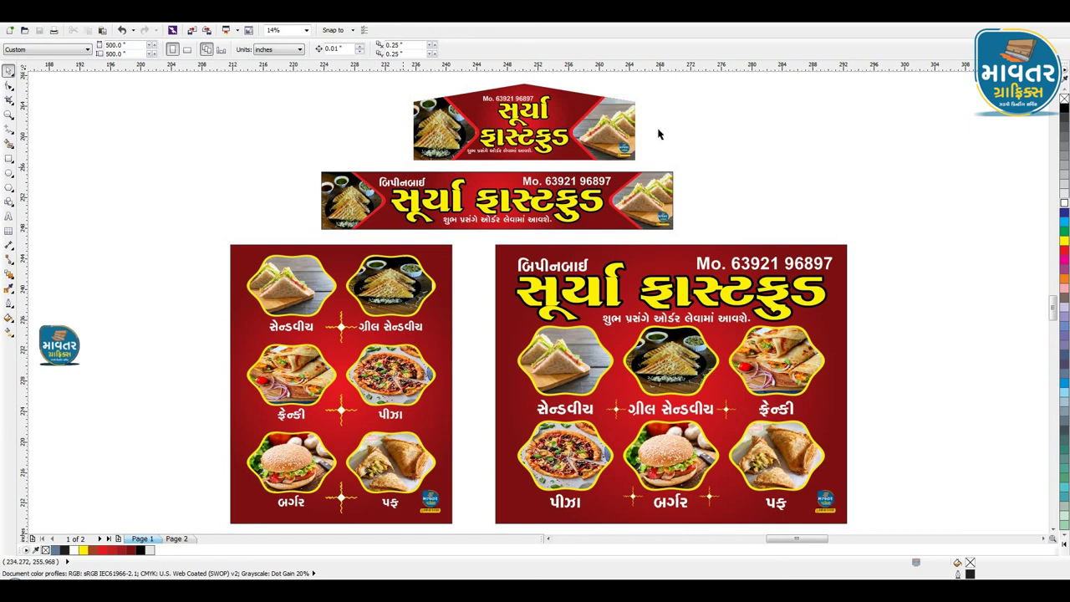
scroll(287, 210, "up", 1)
scroll(502, 251, "down", 2)
left_click_drag(481, 481, 886, 173)
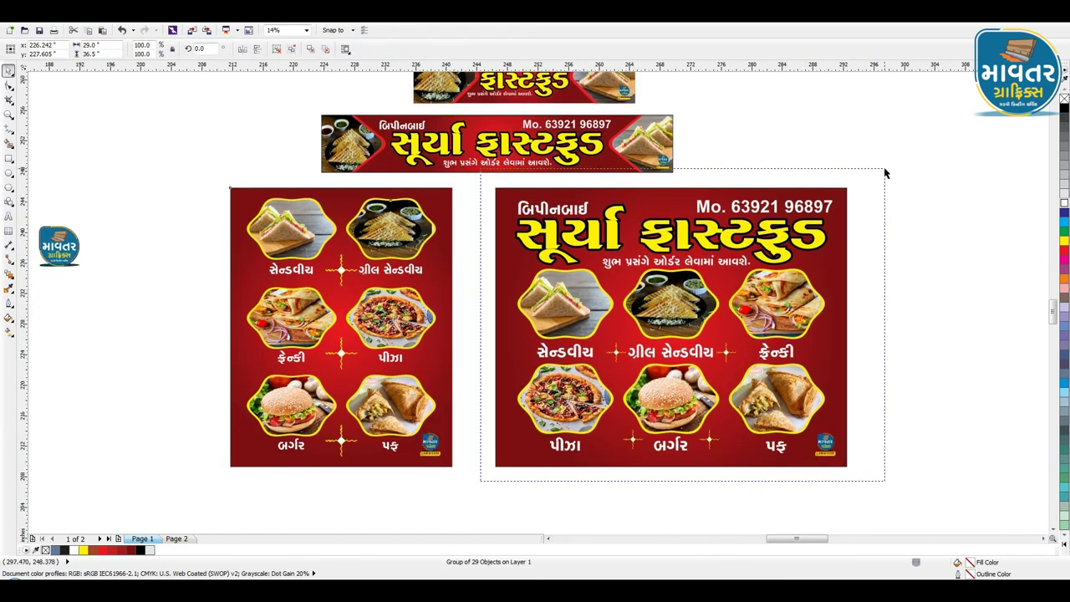
scroll(887, 173, "up", 1)
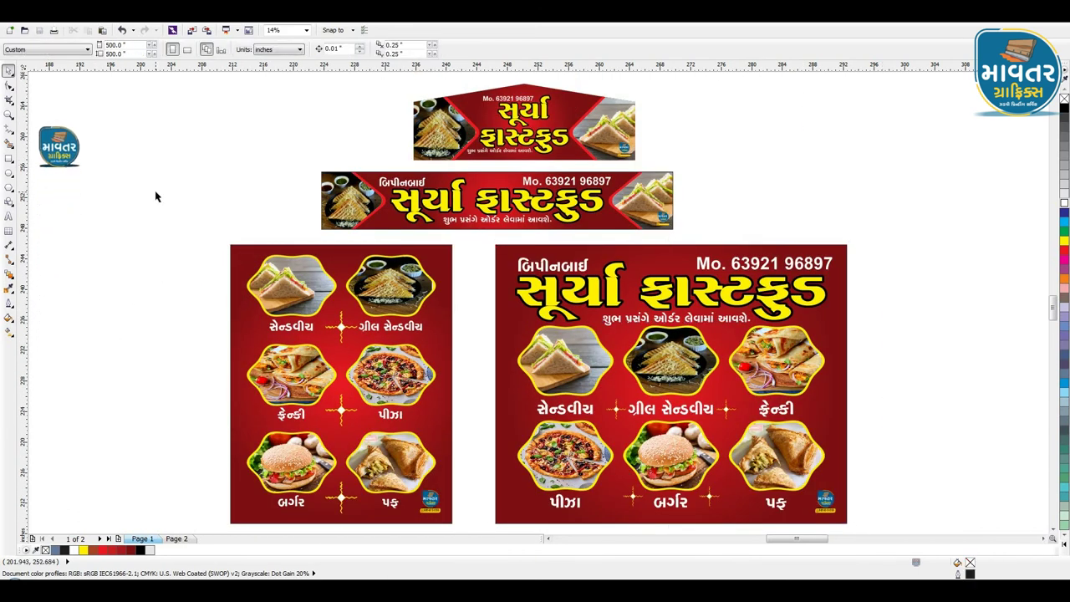
Open the Import window and select the chilli cheese sandwich photo from the food images.
key("ctrl+i")
left_click(876, 251)
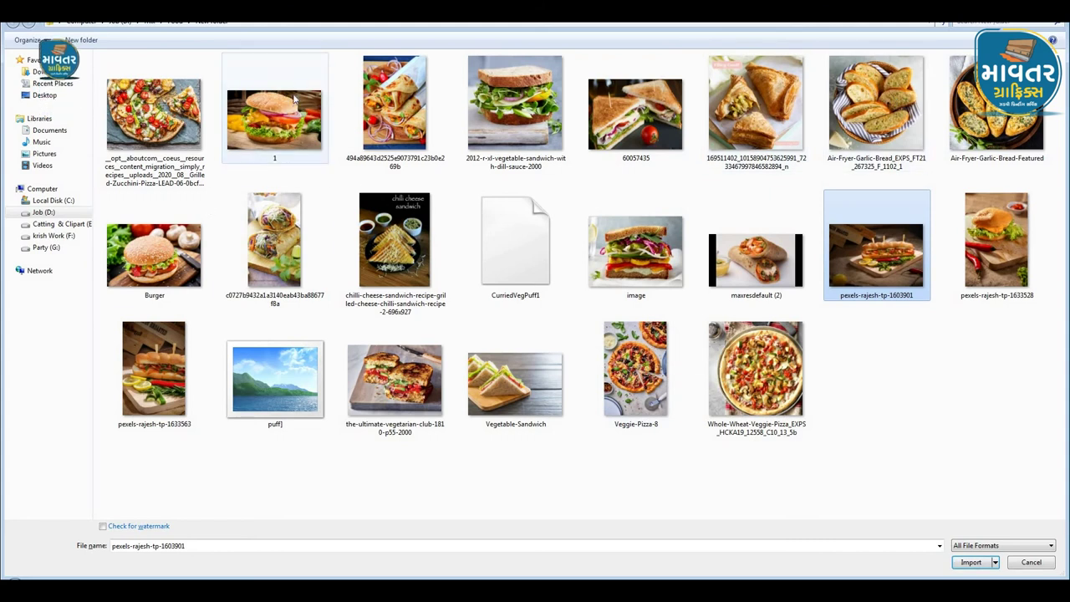
key("Right")
key("Right")
key("Right")
key("Return")
key("Return")
key("Escape")
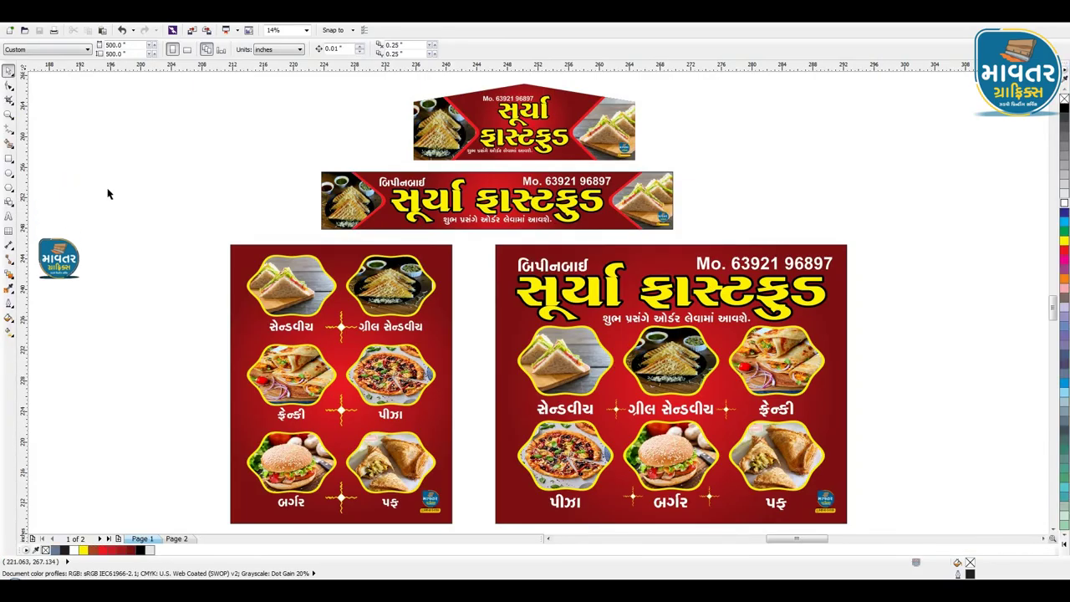
key("ctrl+i")
left_click(861, 134)
left_click(389, 301)
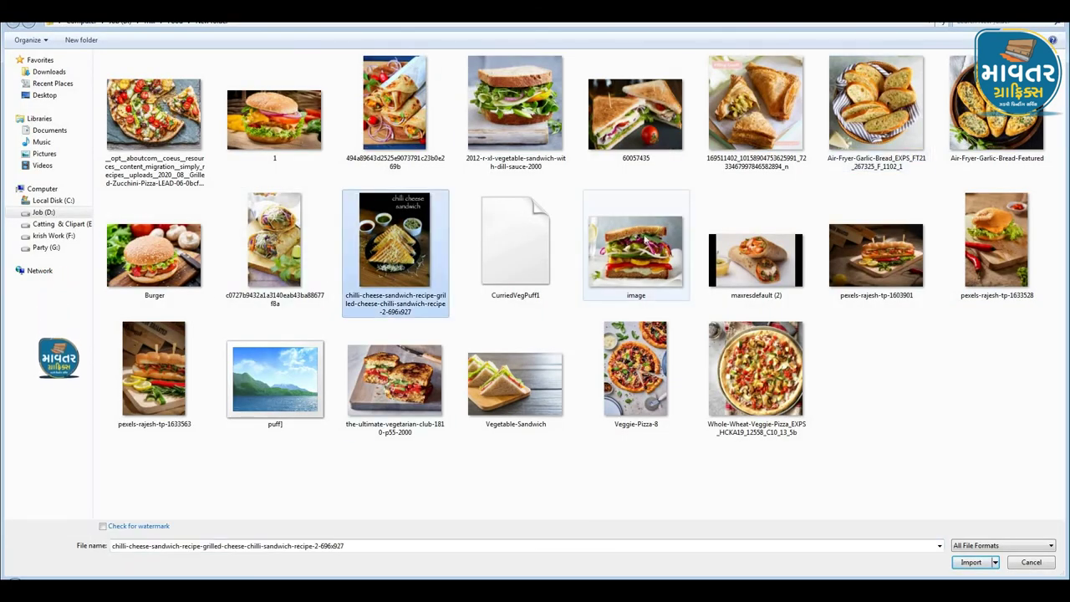